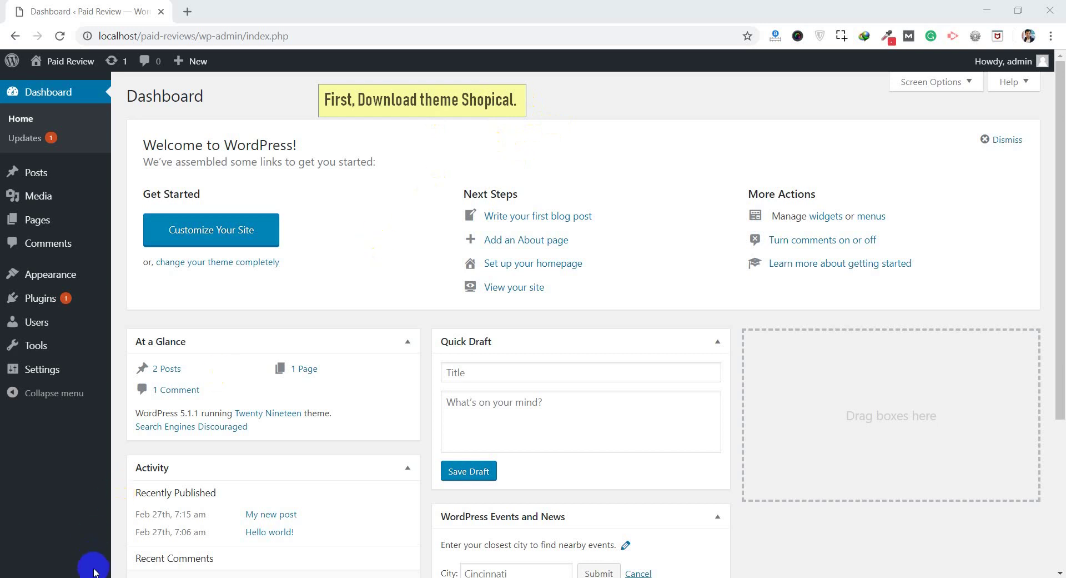
- Locate the shopical theme archive in the Compressed downloads folder and return to the WordPress dashboard
key(alt+Tab)
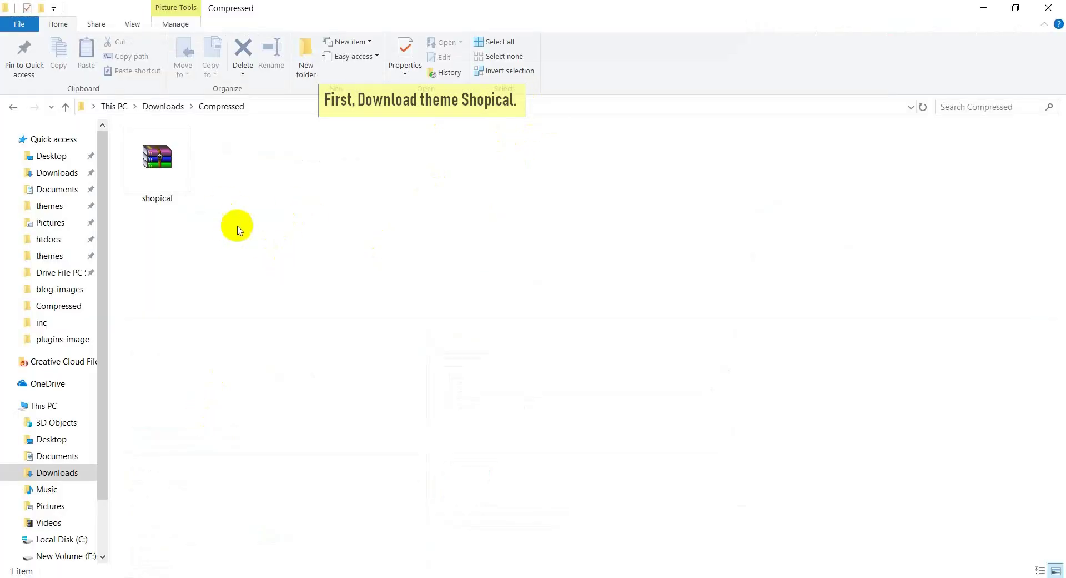
click(164, 185)
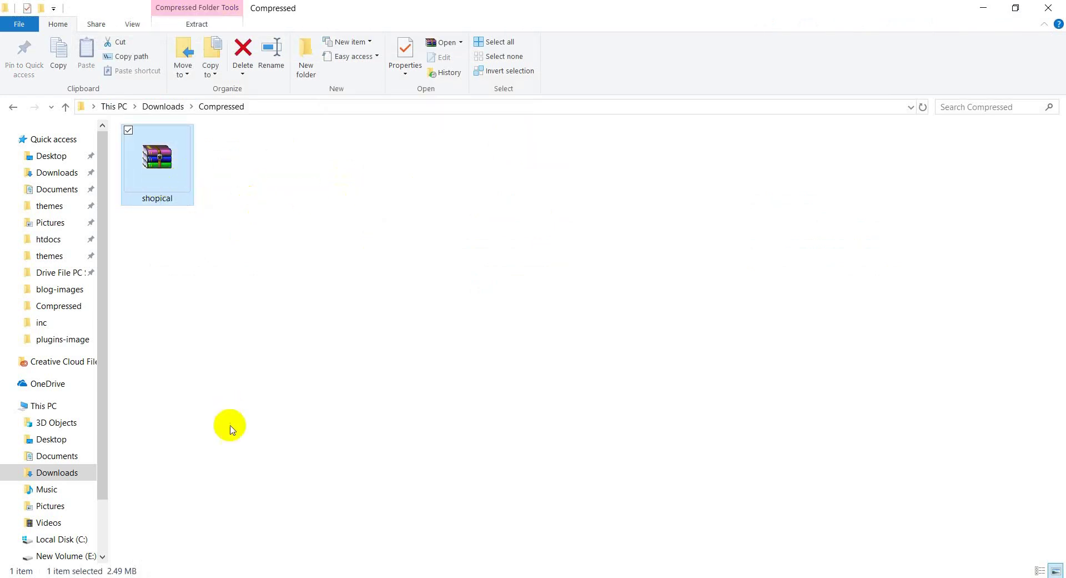
key(alt+Tab)
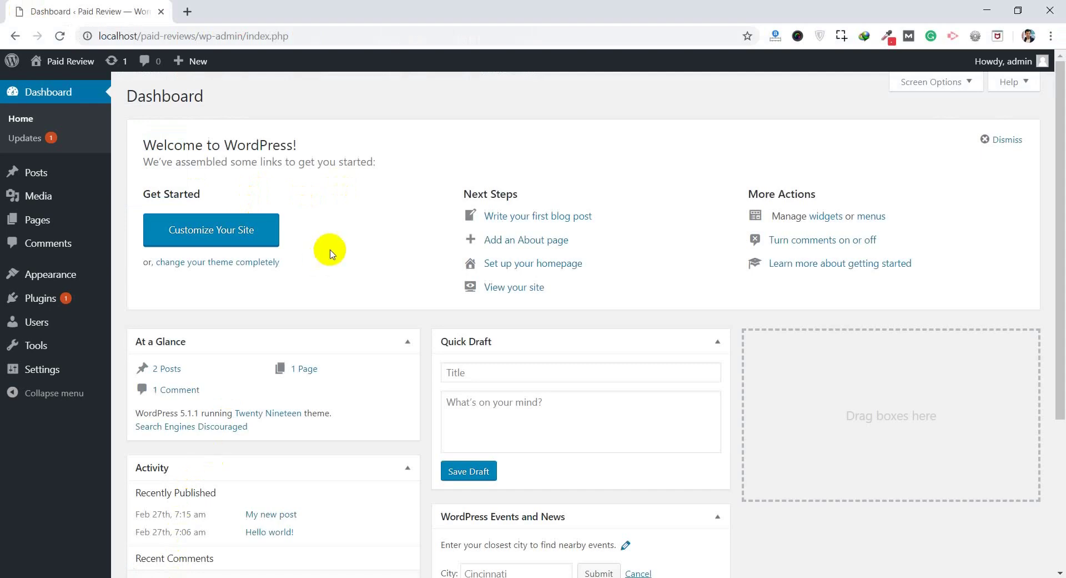
- Upload shopical.zip from the Compressed downloads folder as a new theme and install it
click(81, 278)
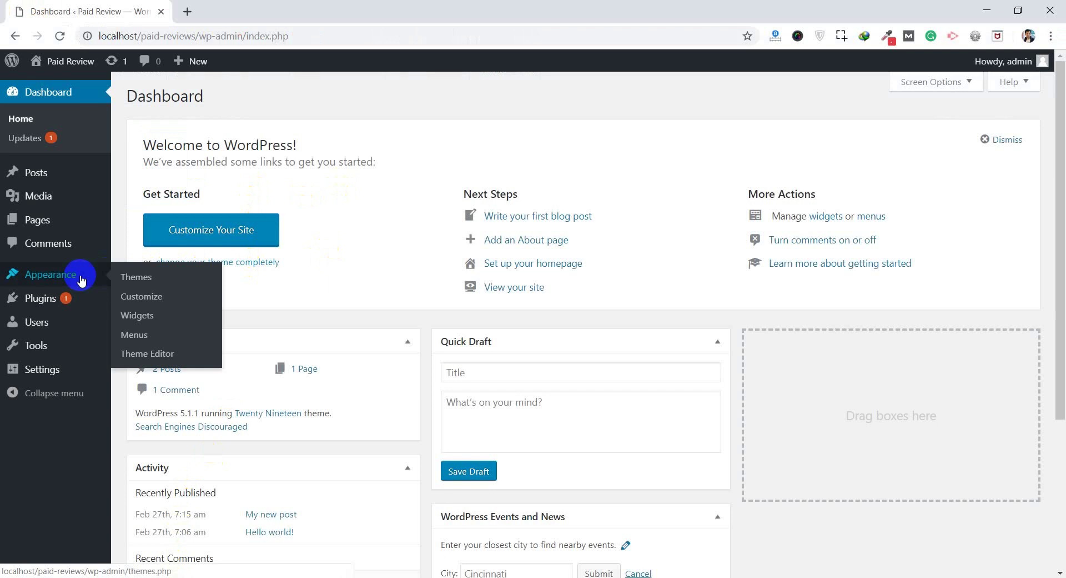
click(143, 280)
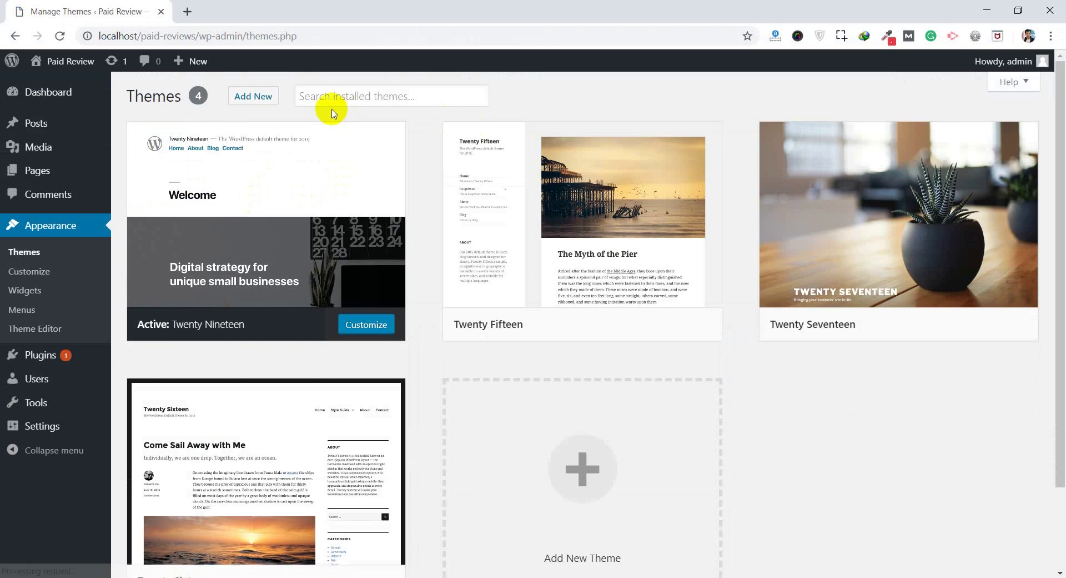
click(248, 99)
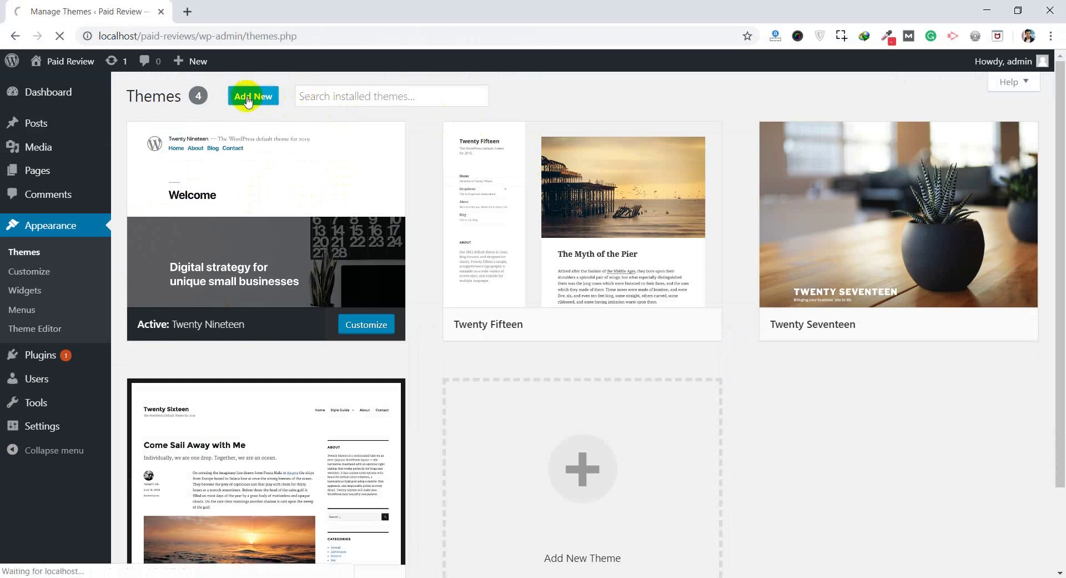
click(255, 105)
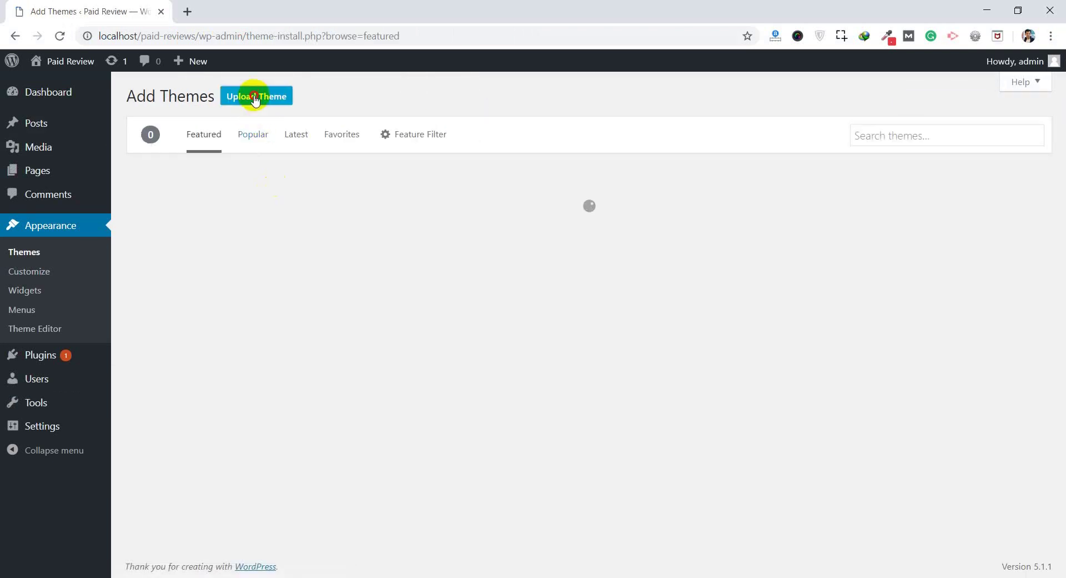
click(101, 573)
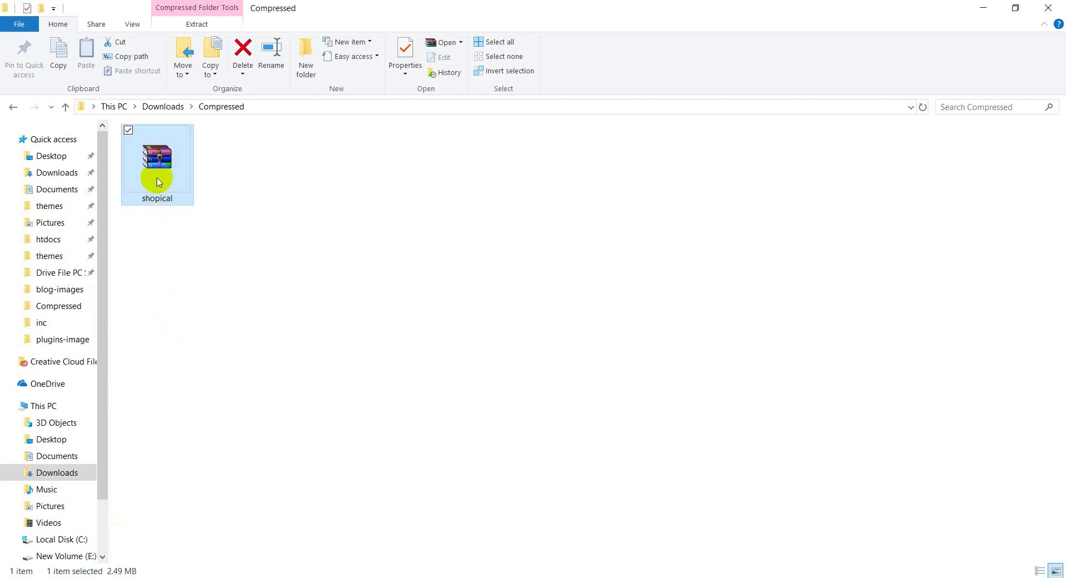
drag(158, 182, 489, 226)
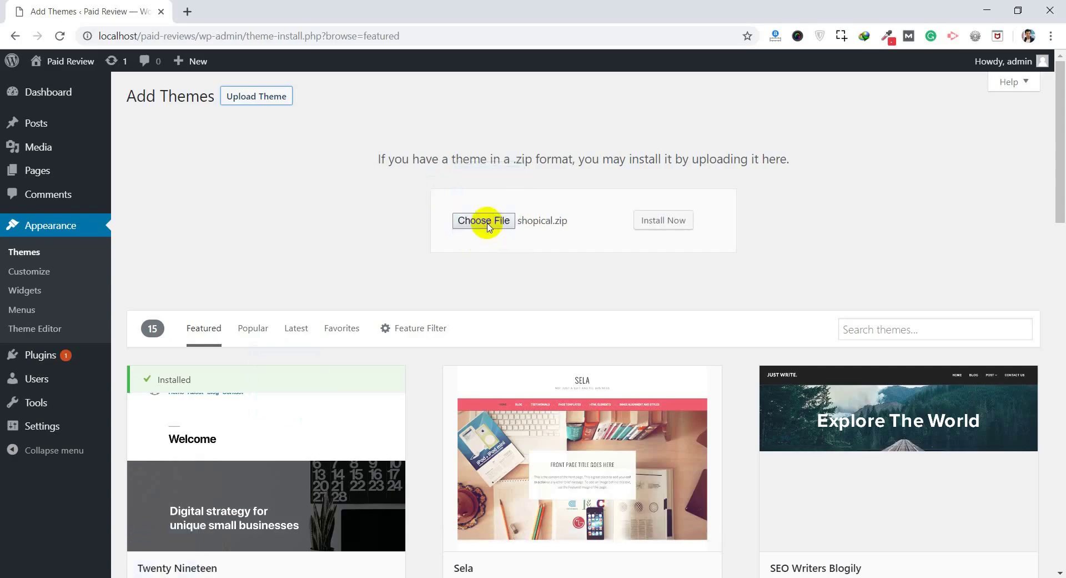
click(664, 222)
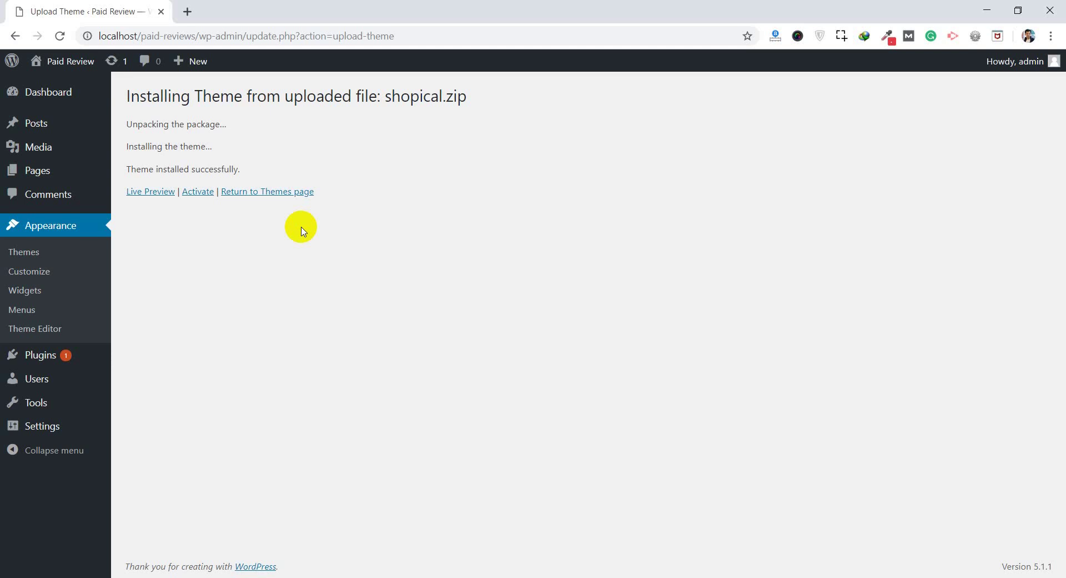
- Check the live preview of the Shopical theme, activate and publish it, and reload the customizer
click(147, 194)
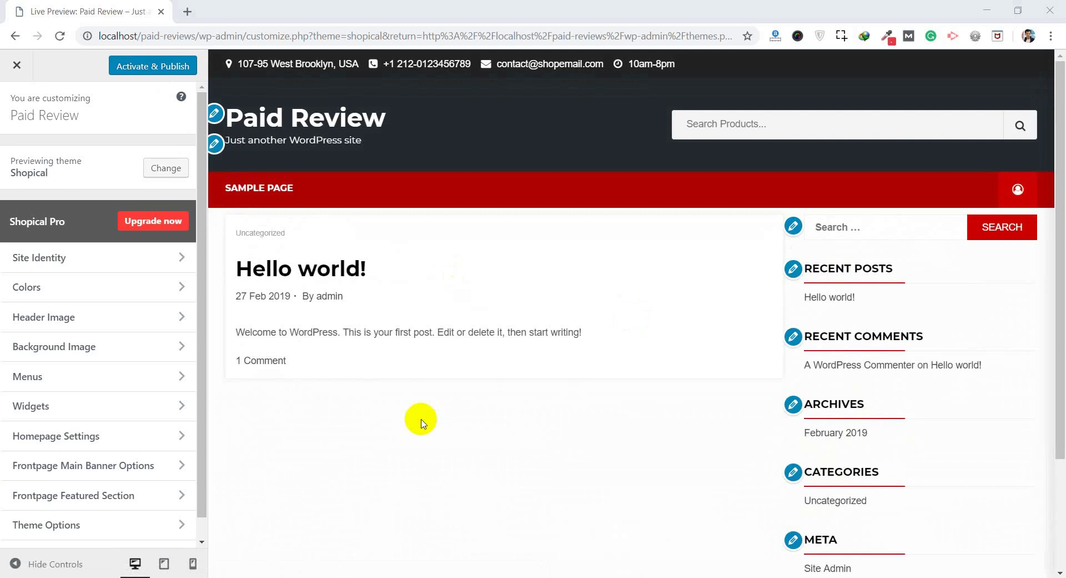
scroll(553, 370, down, 3)
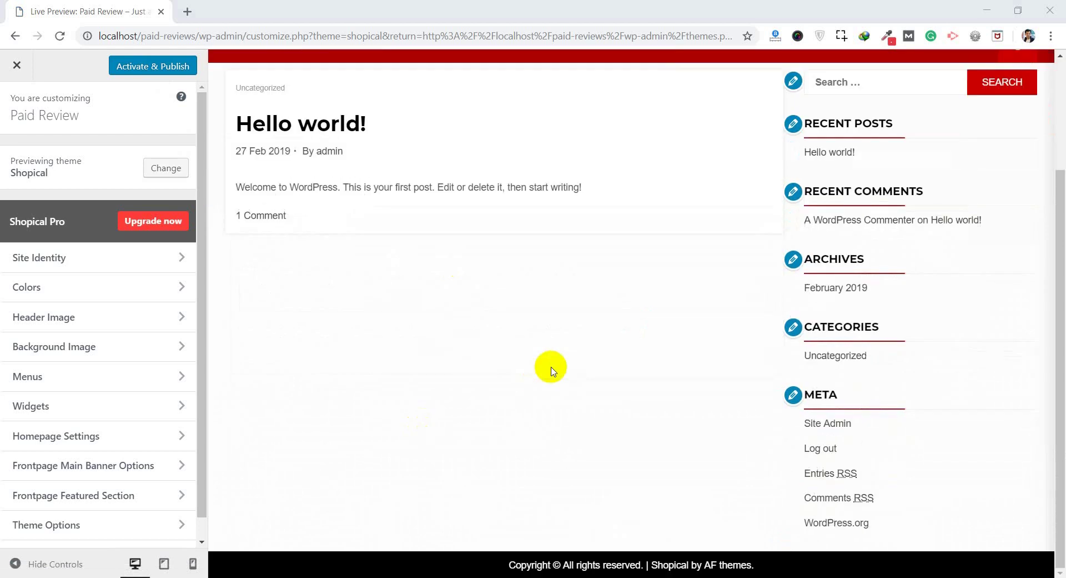
scroll(553, 371, up, 3)
scroll(553, 371, down, 3)
scroll(553, 371, up, 3)
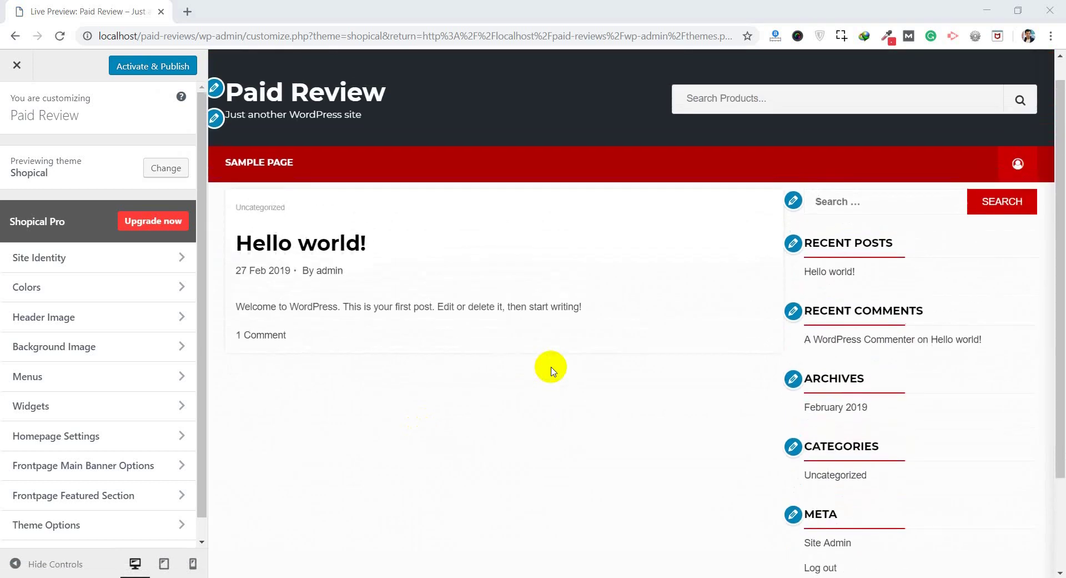
click(159, 69)
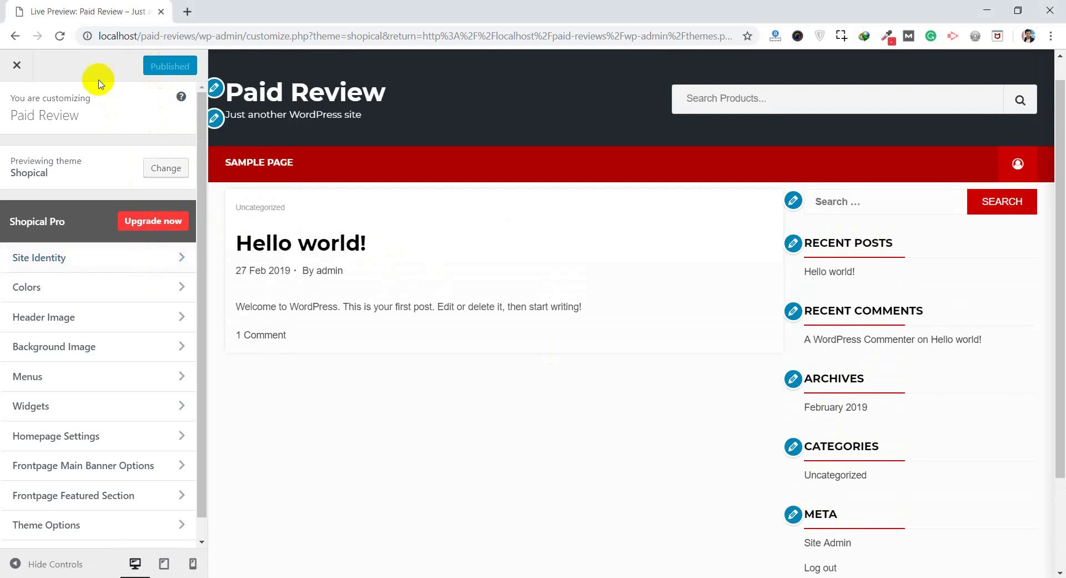
click(60, 36)
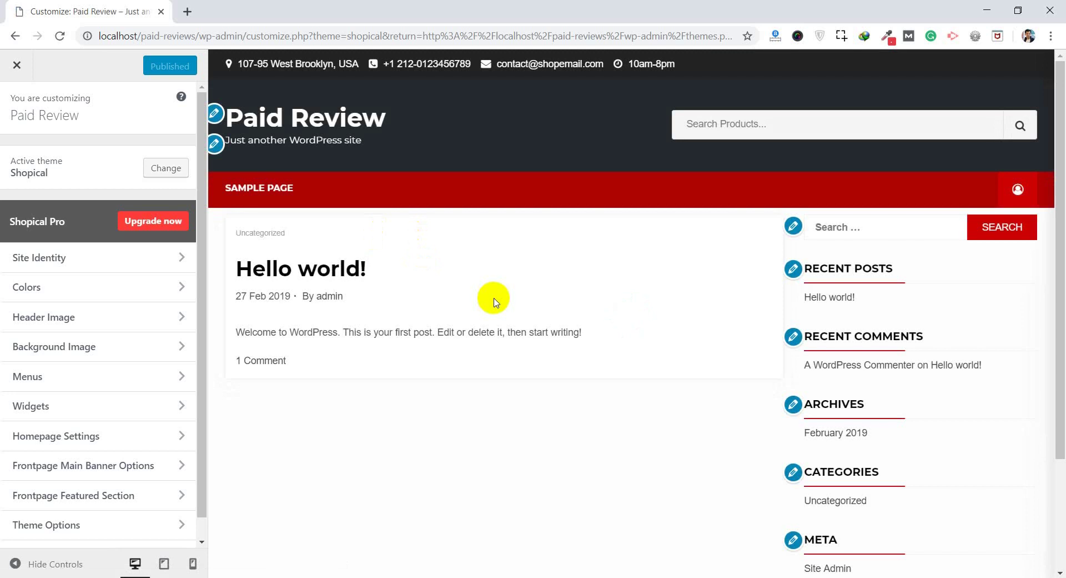
click(90, 223)
click(153, 232)
scroll(459, 430, down, 4)
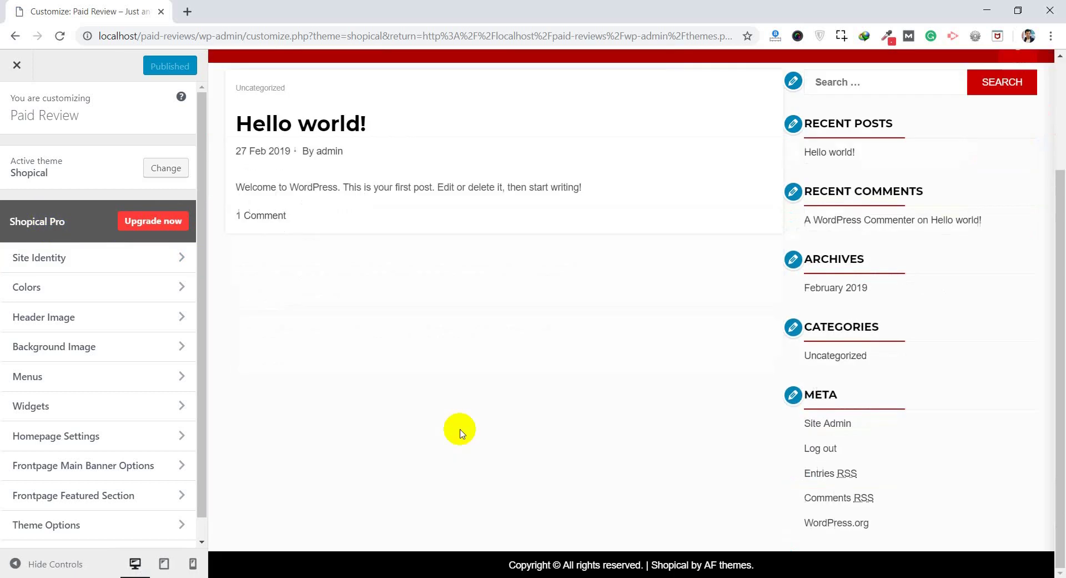
scroll(460, 431, up, 4)
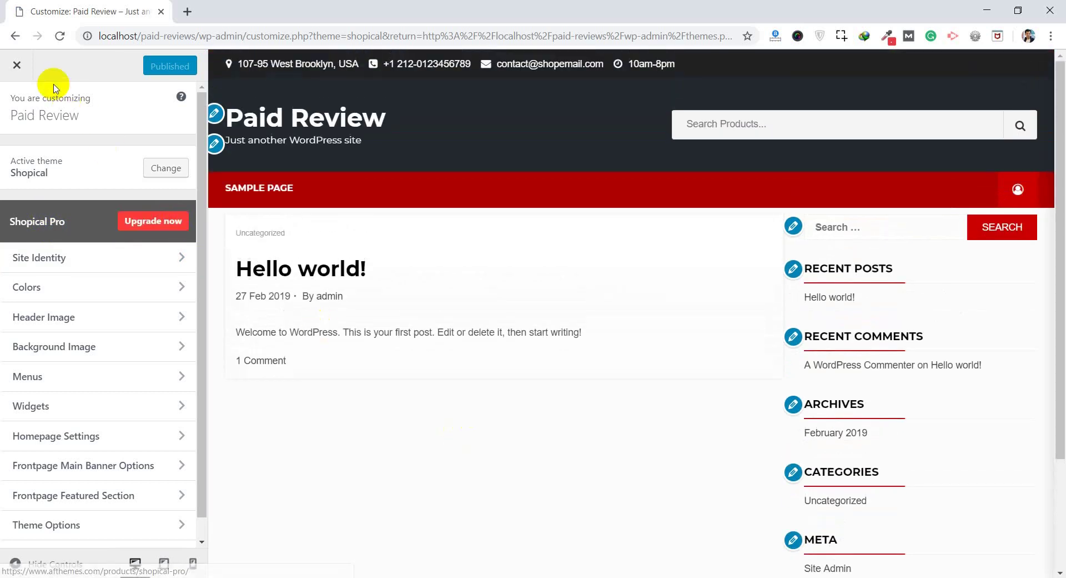
- Close the customizer and bulk-install all the plugins recommended by the Shopical theme
click(12, 66)
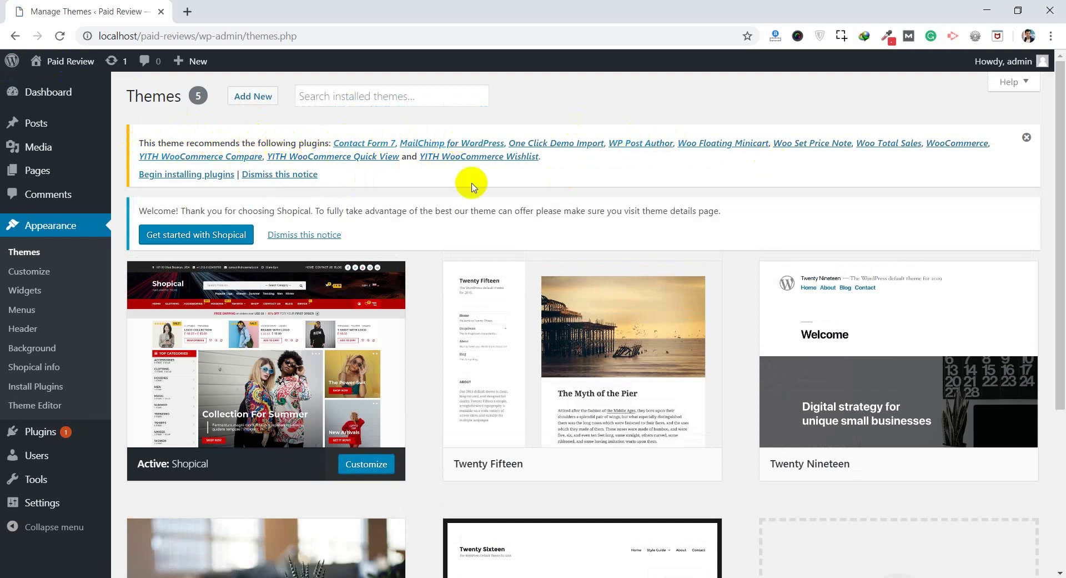
click(187, 177)
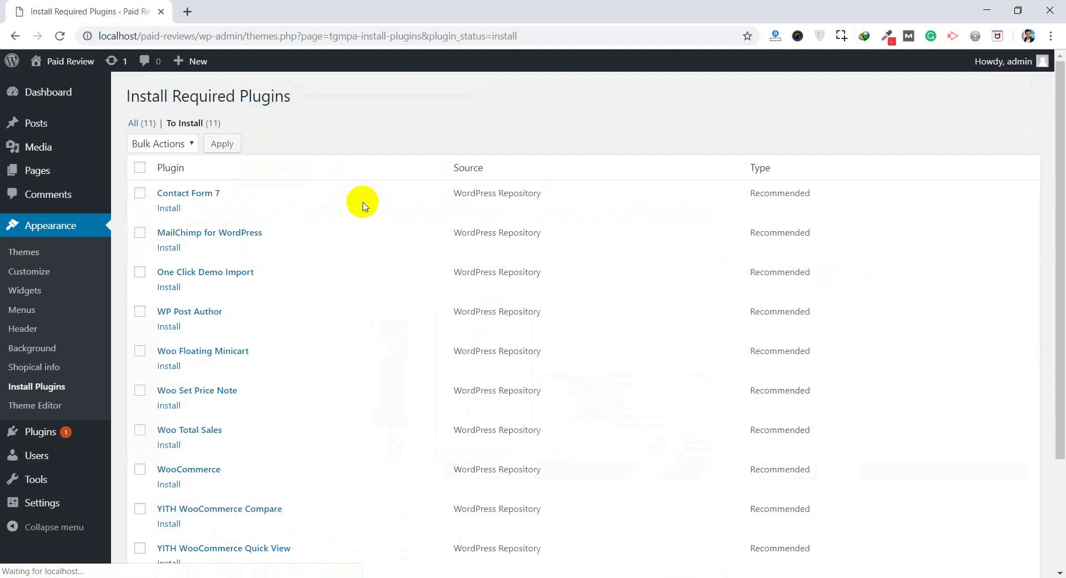
click(140, 167)
scroll(245, 340, down, 3)
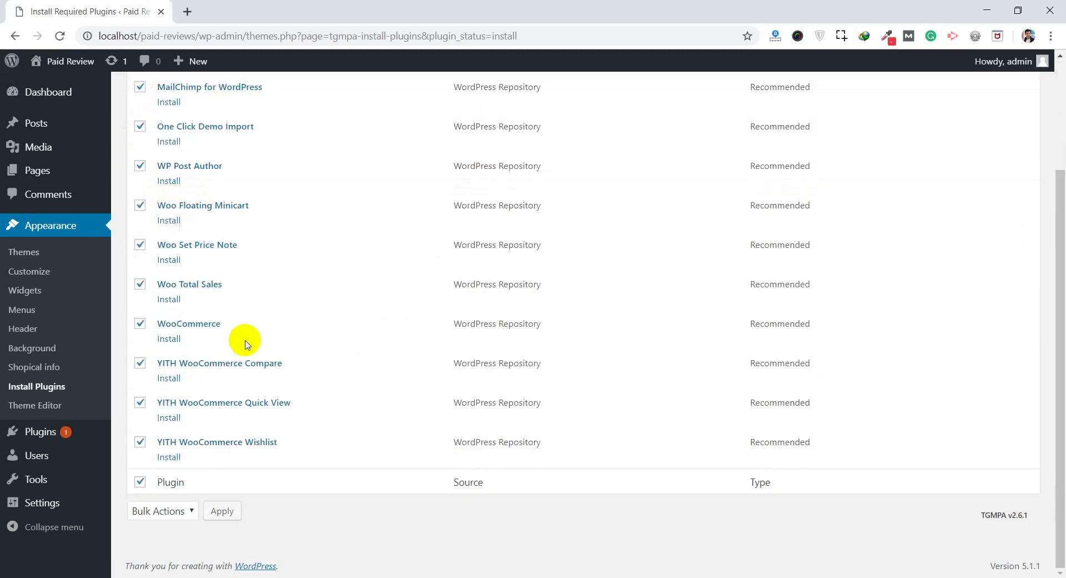
scroll(245, 340, up, 3)
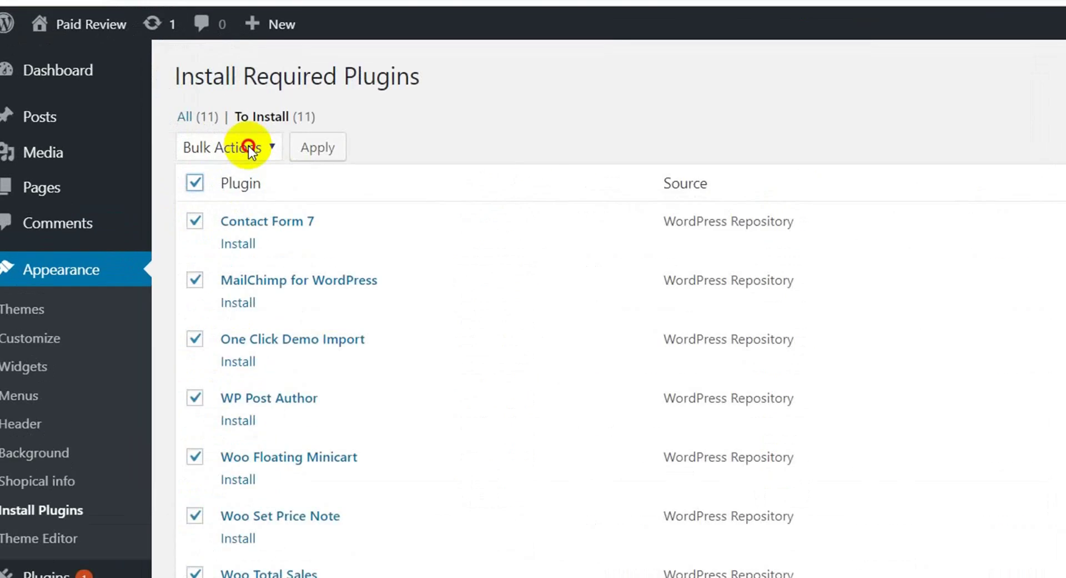
click(149, 146)
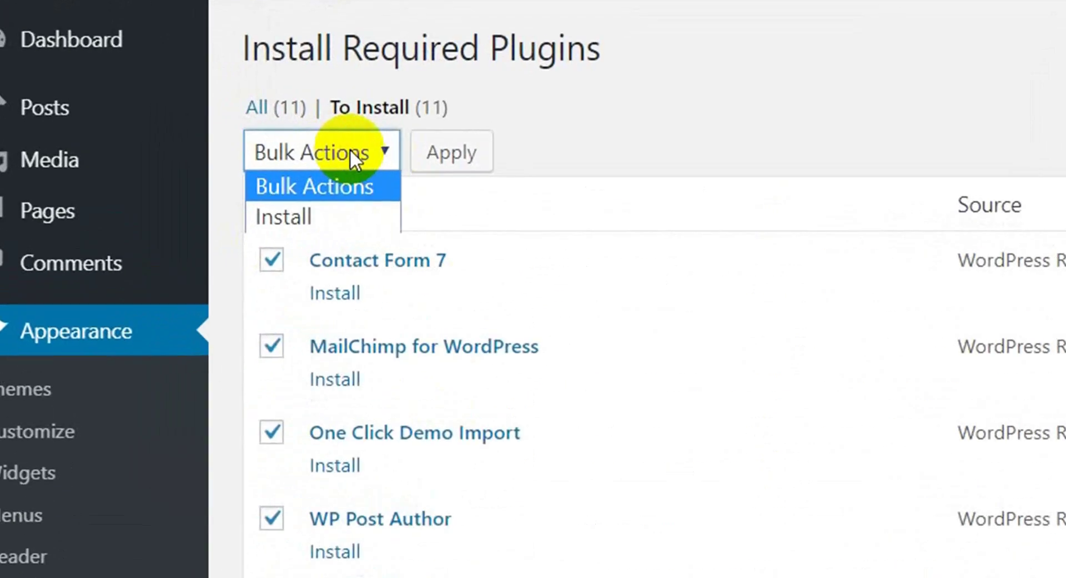
click(154, 170)
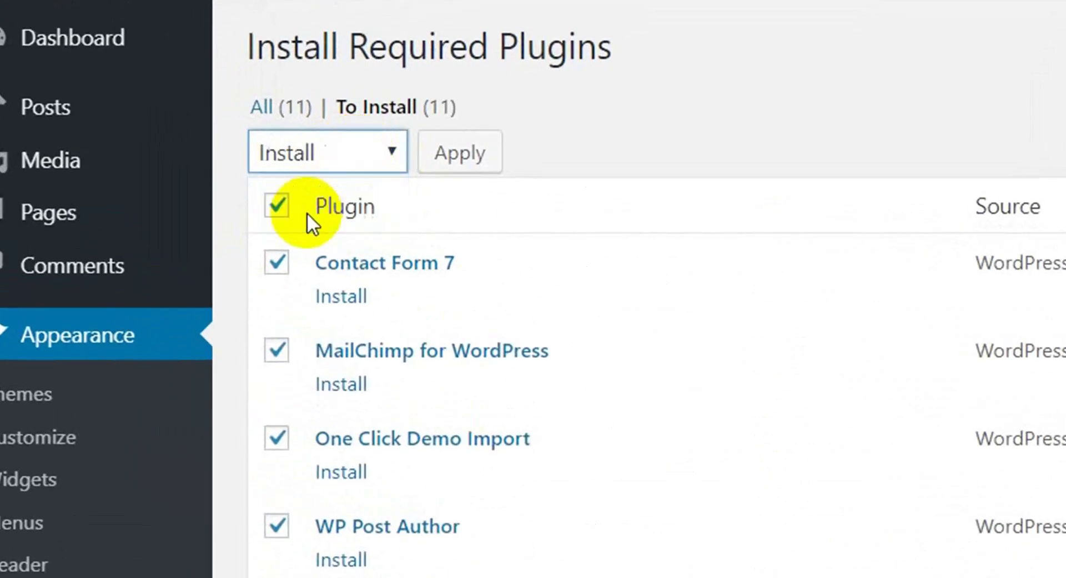
click(464, 156)
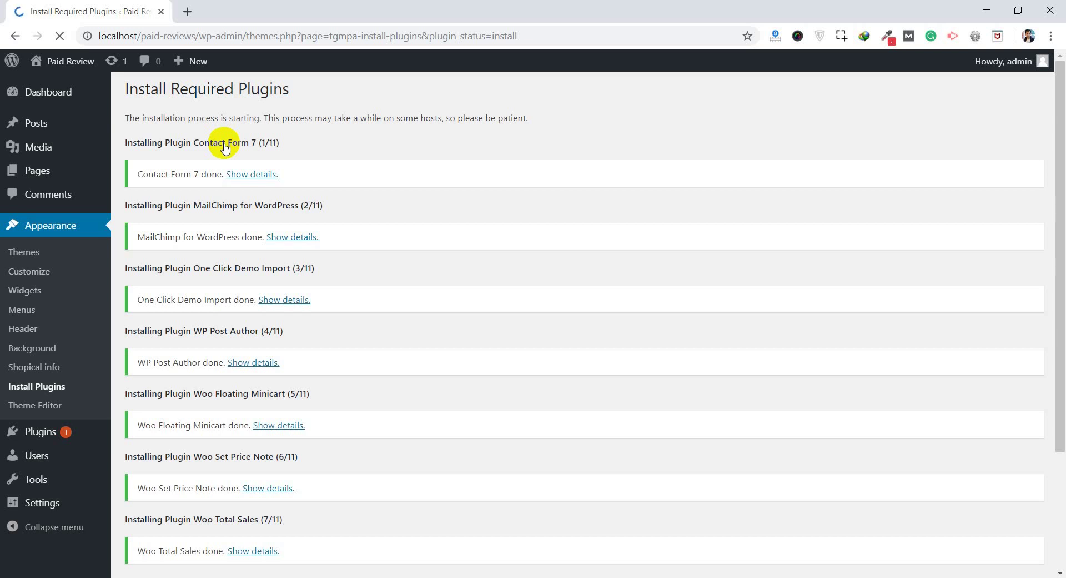
- Return to the required plugins installer once the installations finish and bulk-activate all the recommended plugins
scroll(366, 189, down, 3)
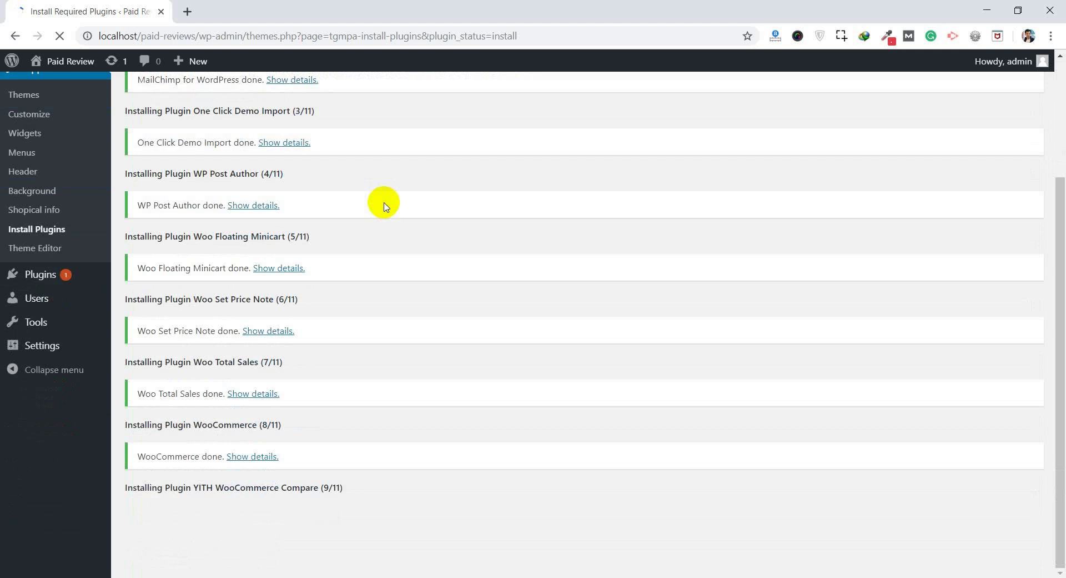
scroll(386, 207, up, 4)
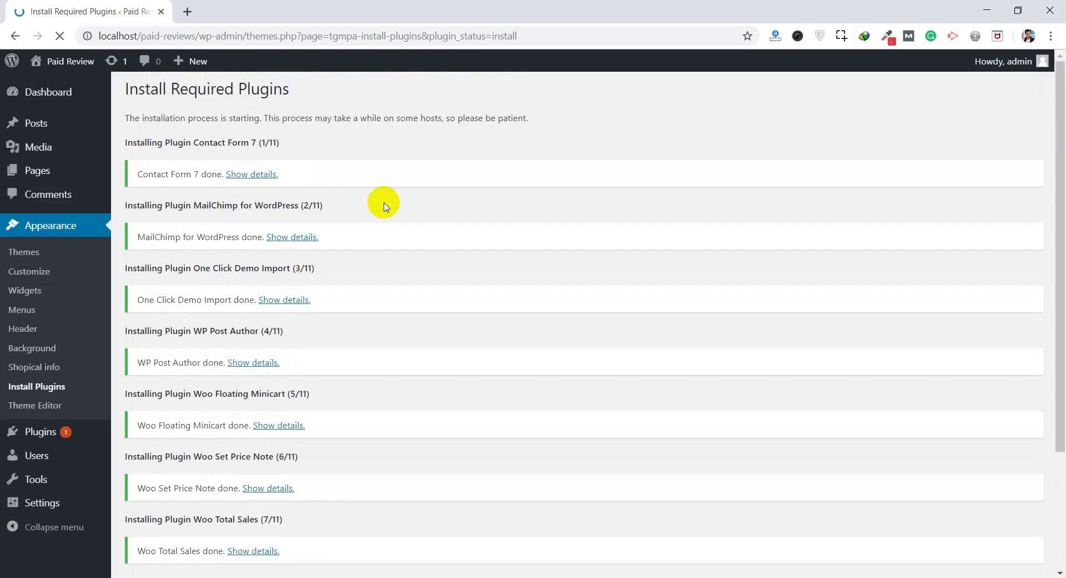
scroll(386, 206, down, 4)
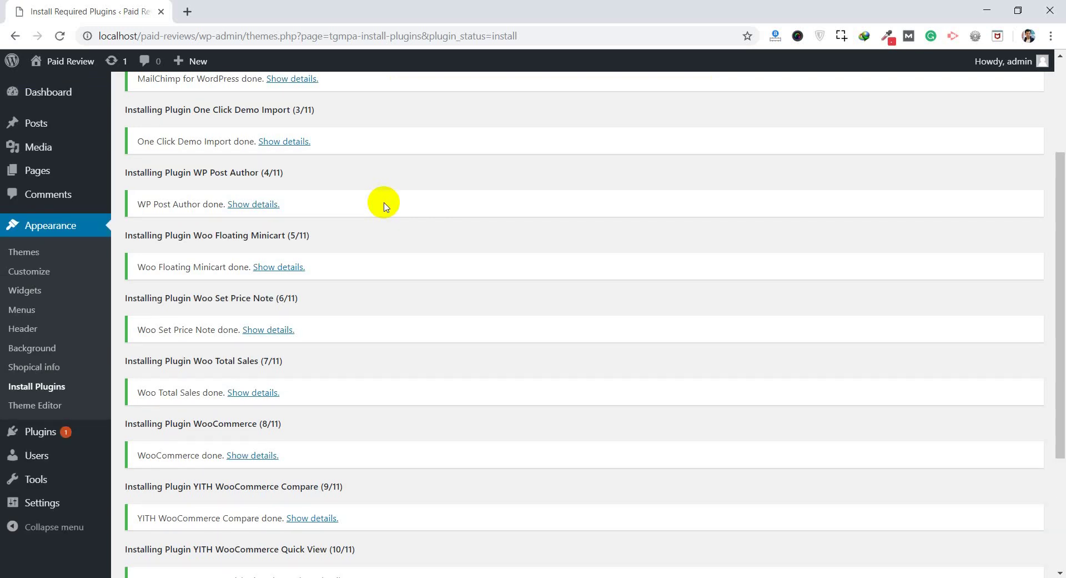
scroll(385, 205, down, 4)
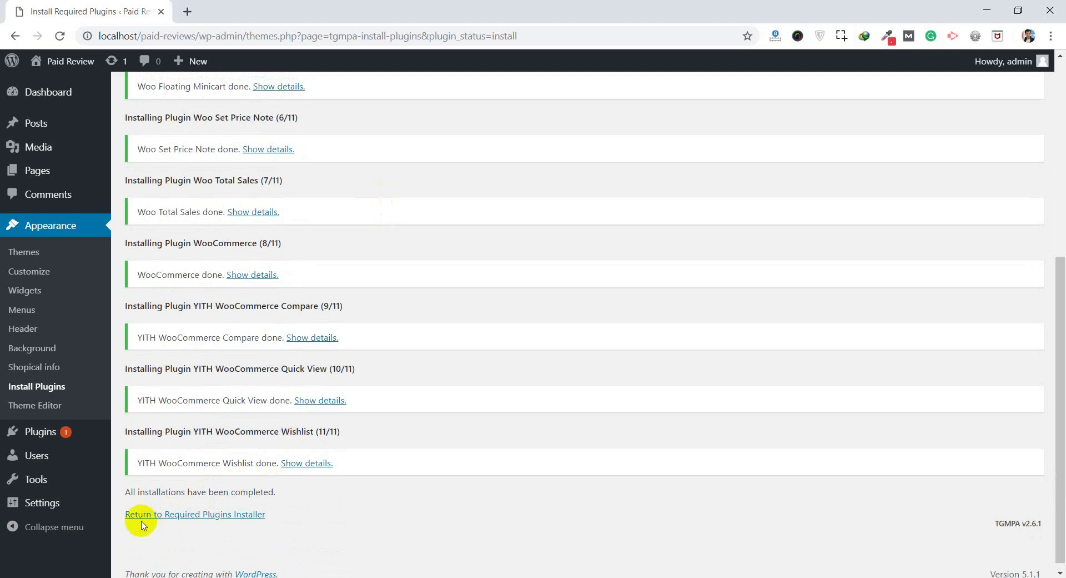
click(189, 519)
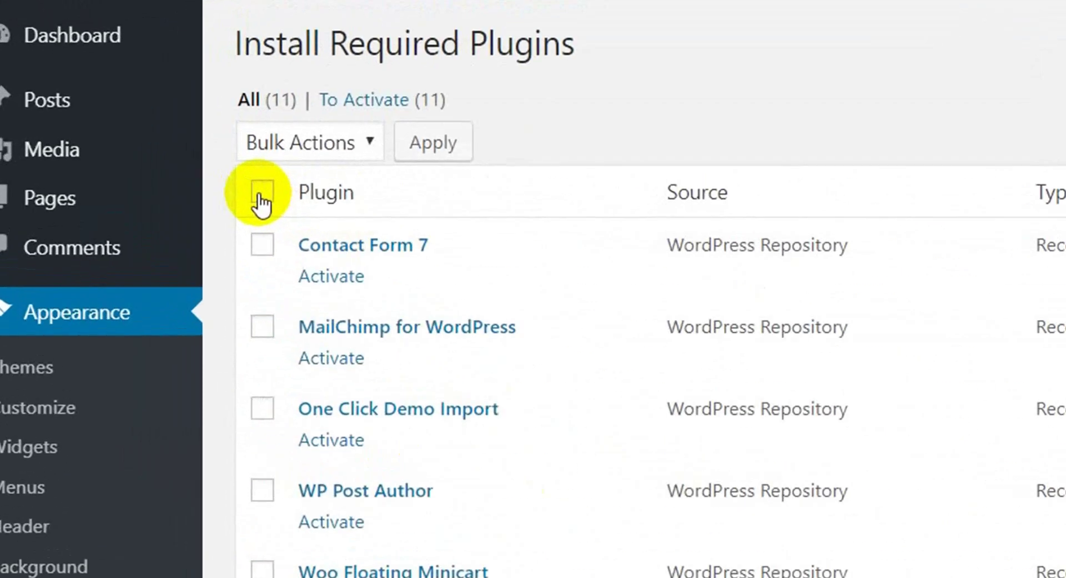
click(261, 193)
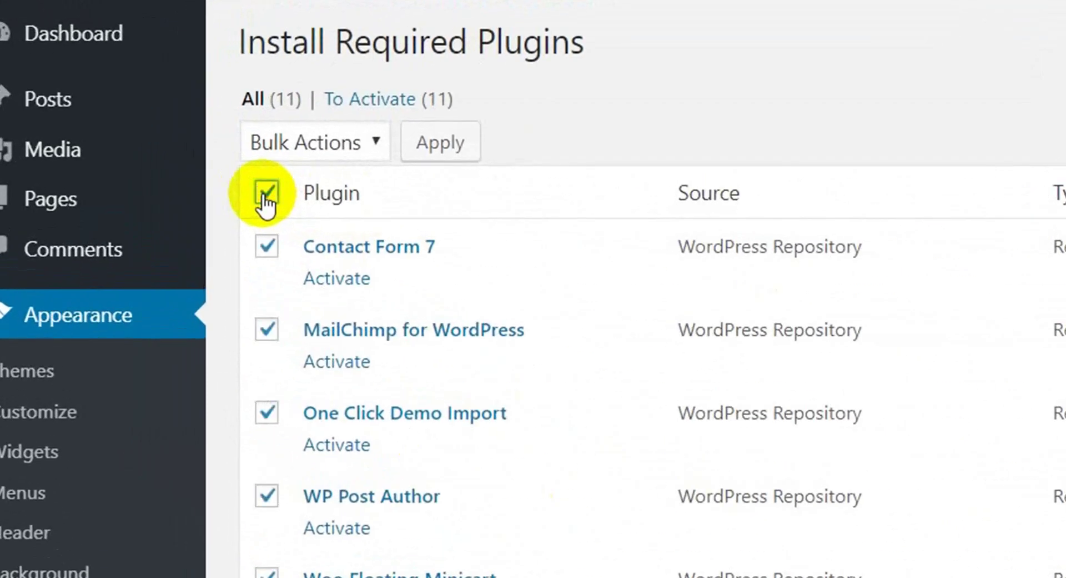
click(345, 150)
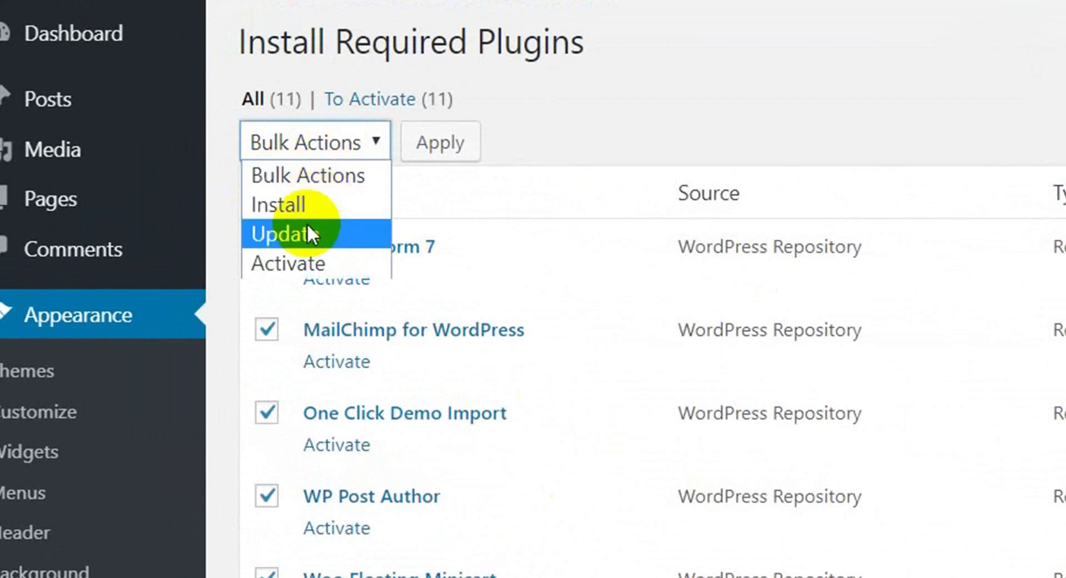
click(308, 261)
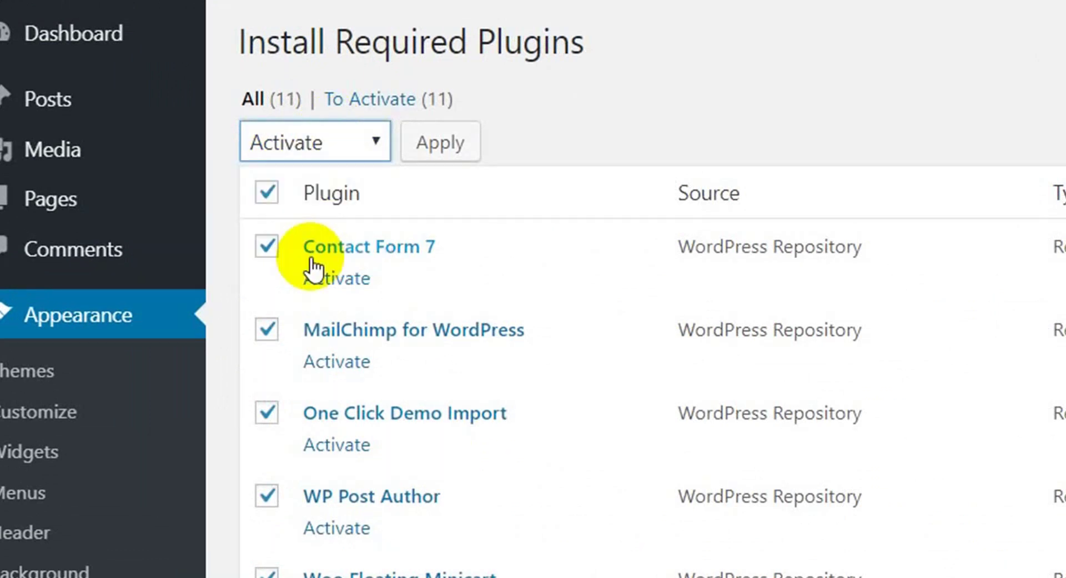
click(434, 142)
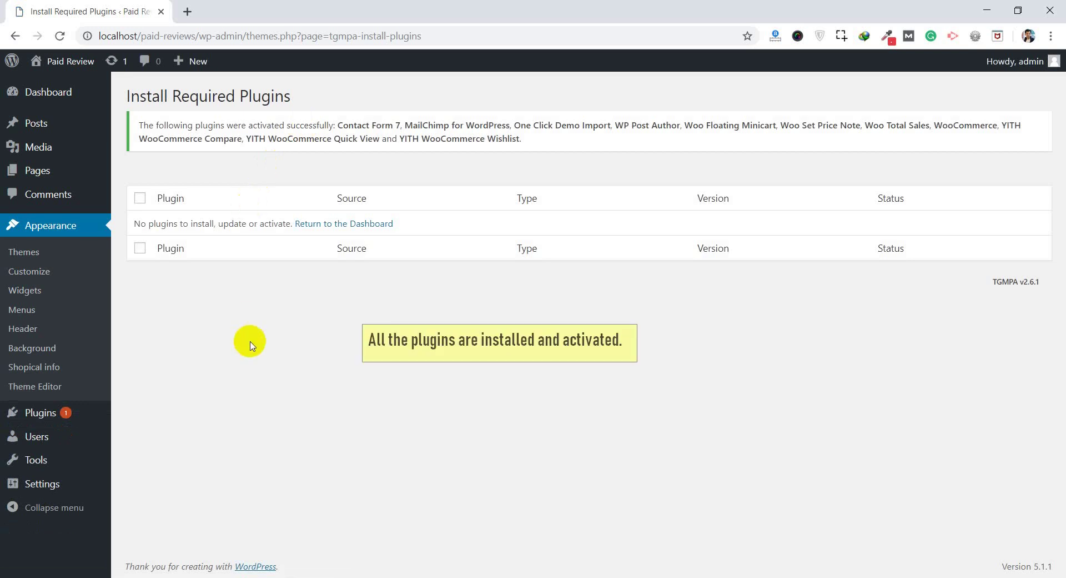
- Open the list of installed plugins
mouse_move(55, 412)
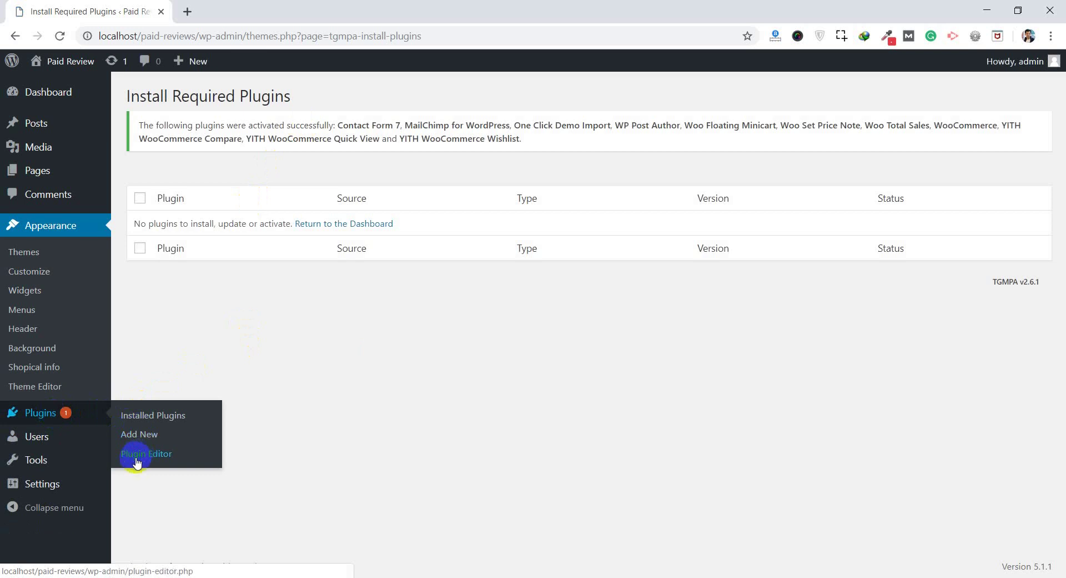
click(145, 417)
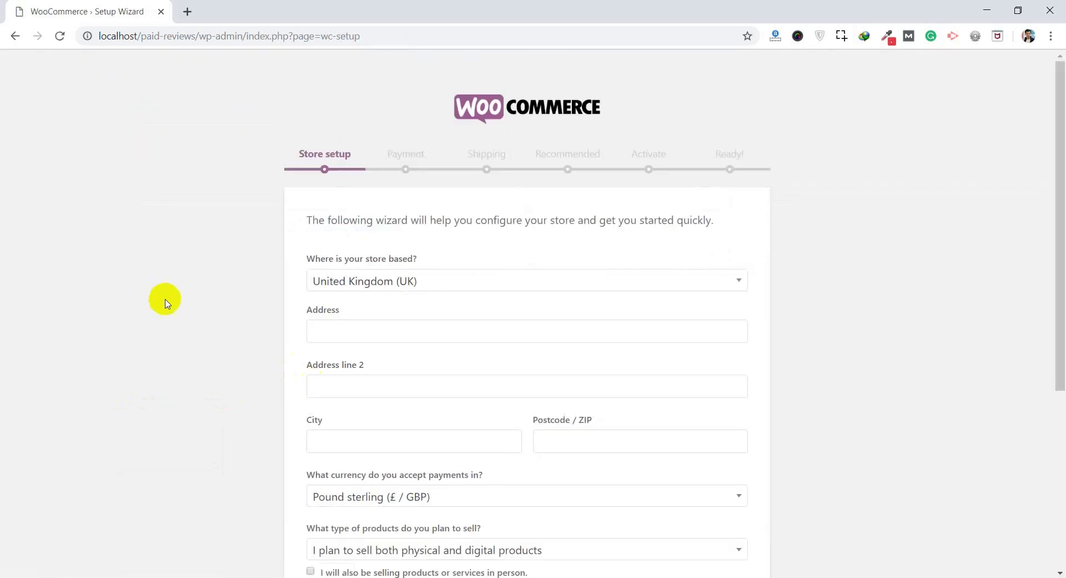
- Look over the WooCommerce store setup form and skip the setup wizard for now
scroll(165, 303, down, 5)
scroll(165, 303, up, 5)
scroll(165, 303, down, 5)
scroll(165, 302, up, 5)
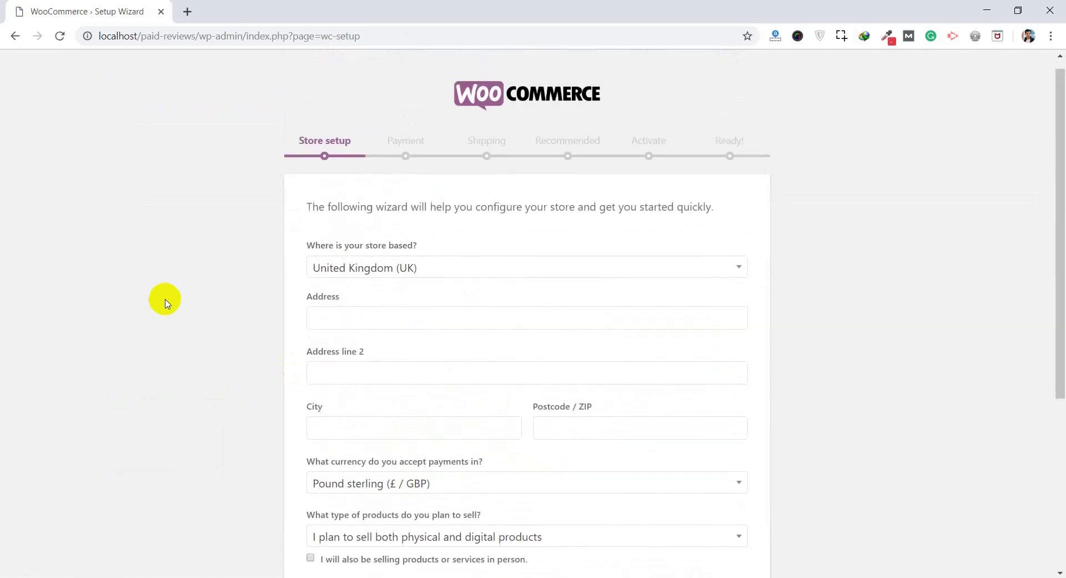
scroll(253, 325, down, 3)
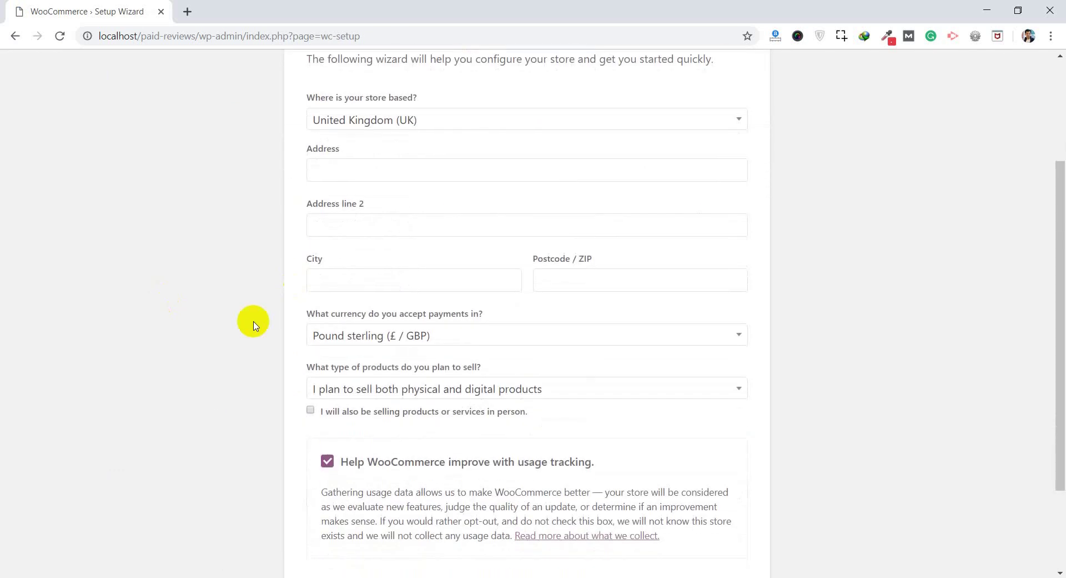
scroll(254, 325, down, 2)
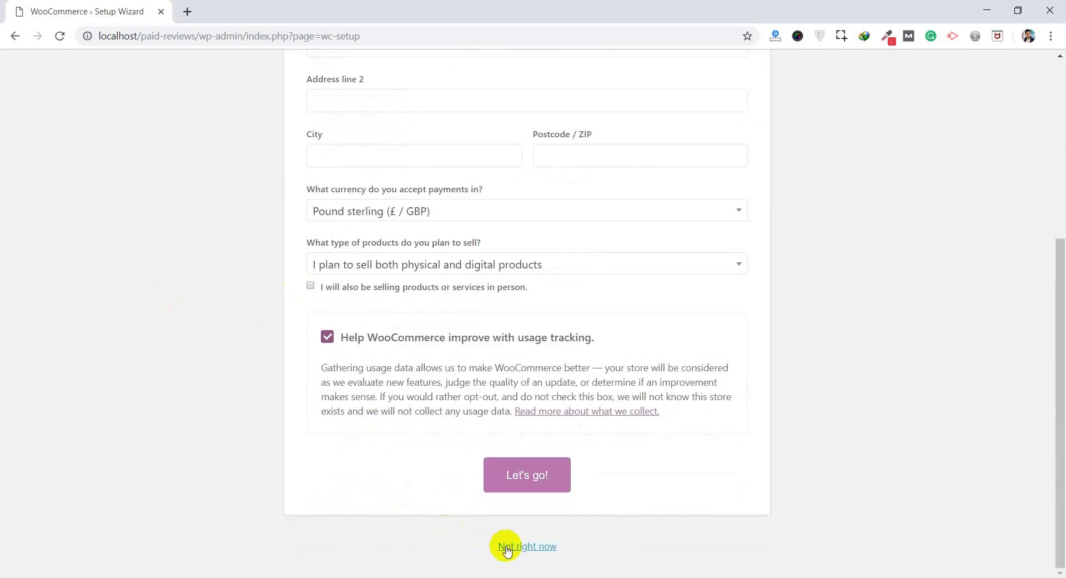
click(535, 547)
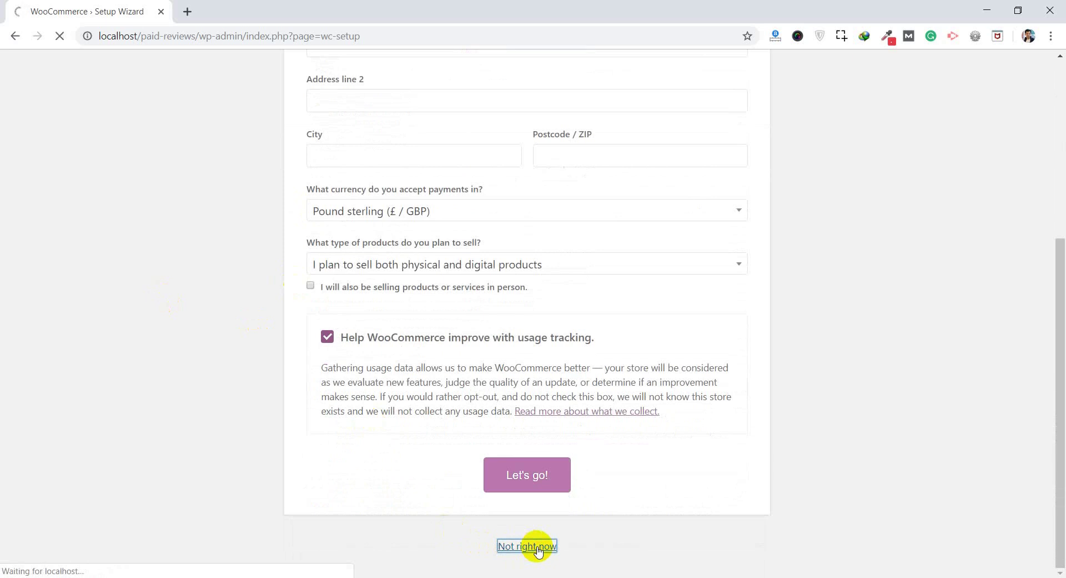
- Open the list of installed plugins and check which ones are active
scroll(455, 339, up, 1)
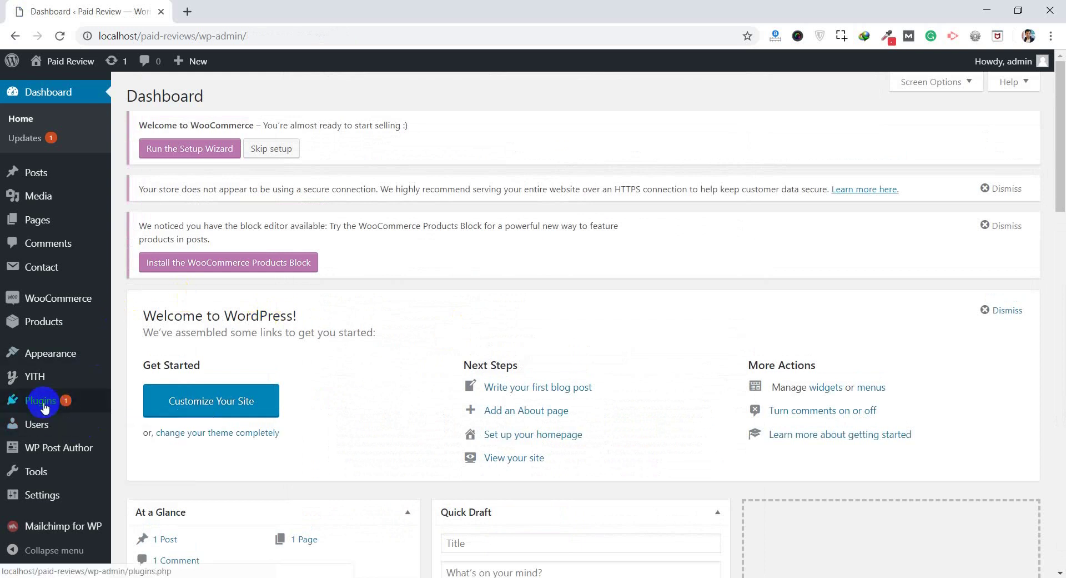
mouse_move(44, 408)
click(139, 401)
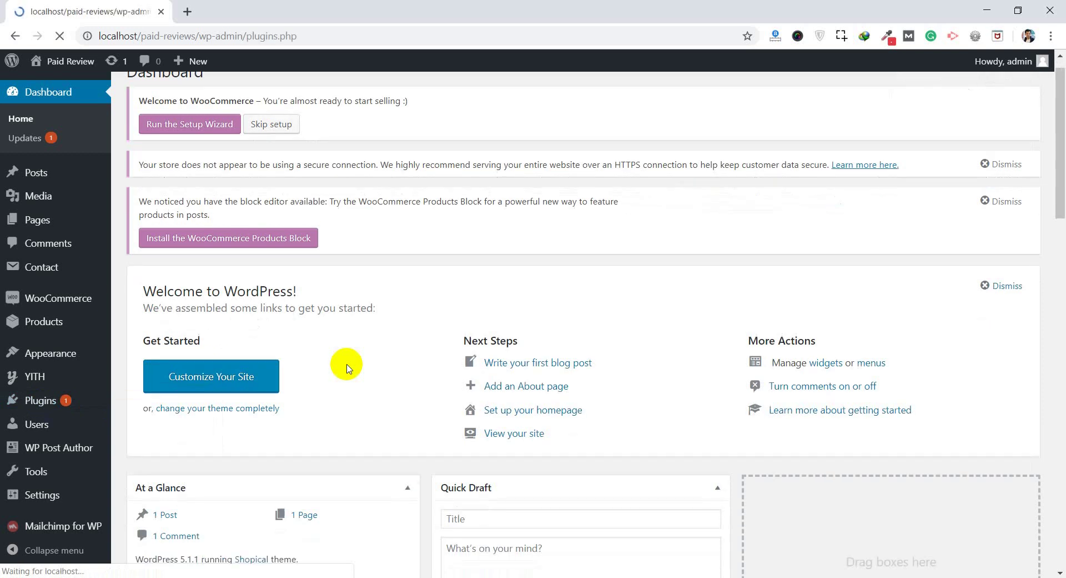
scroll(346, 367, down, 5)
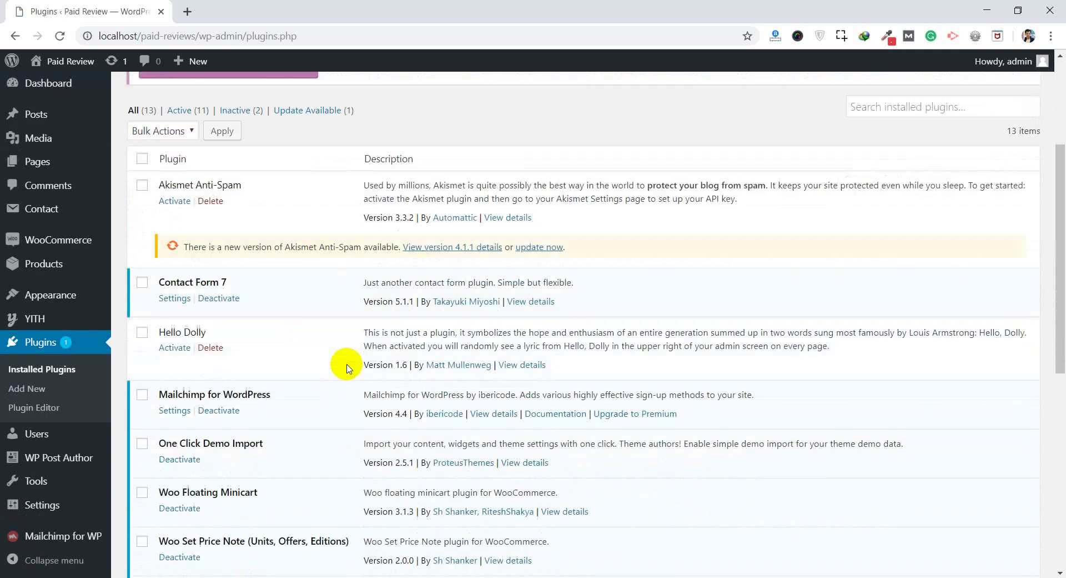
scroll(346, 367, down, 2)
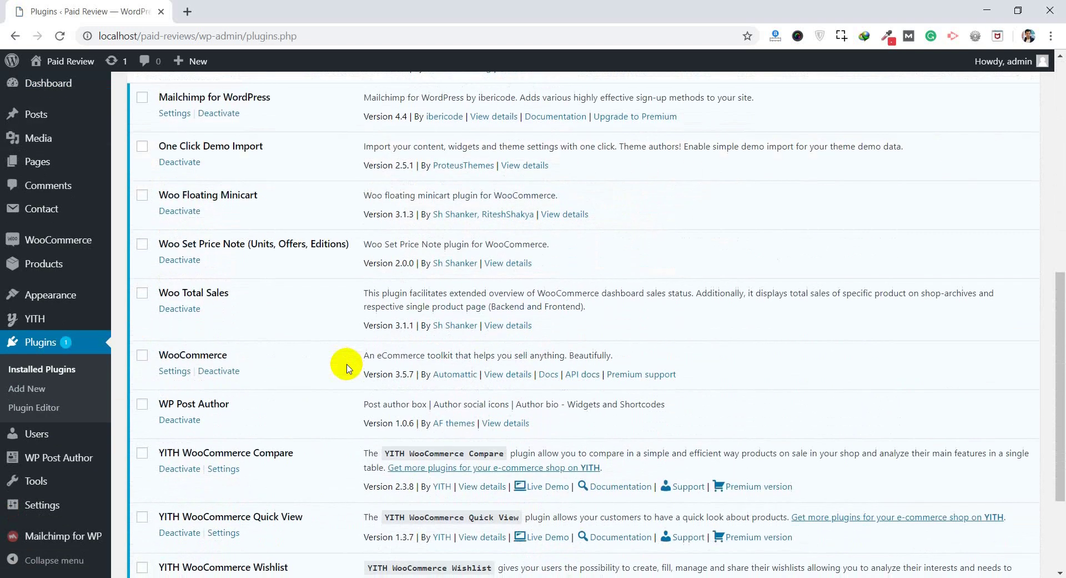
scroll(347, 367, down, 3)
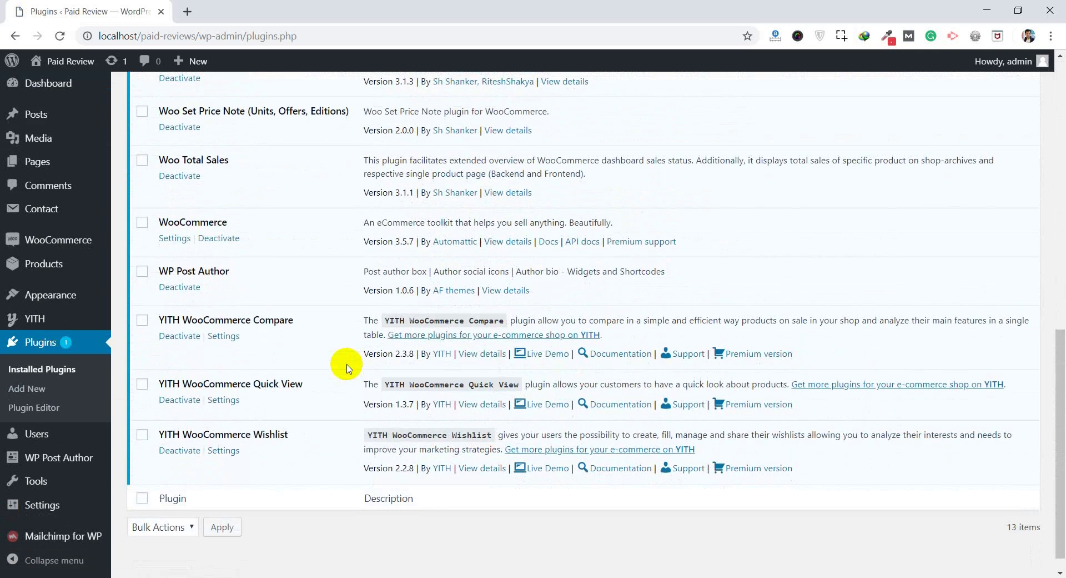
scroll(346, 367, up, 15)
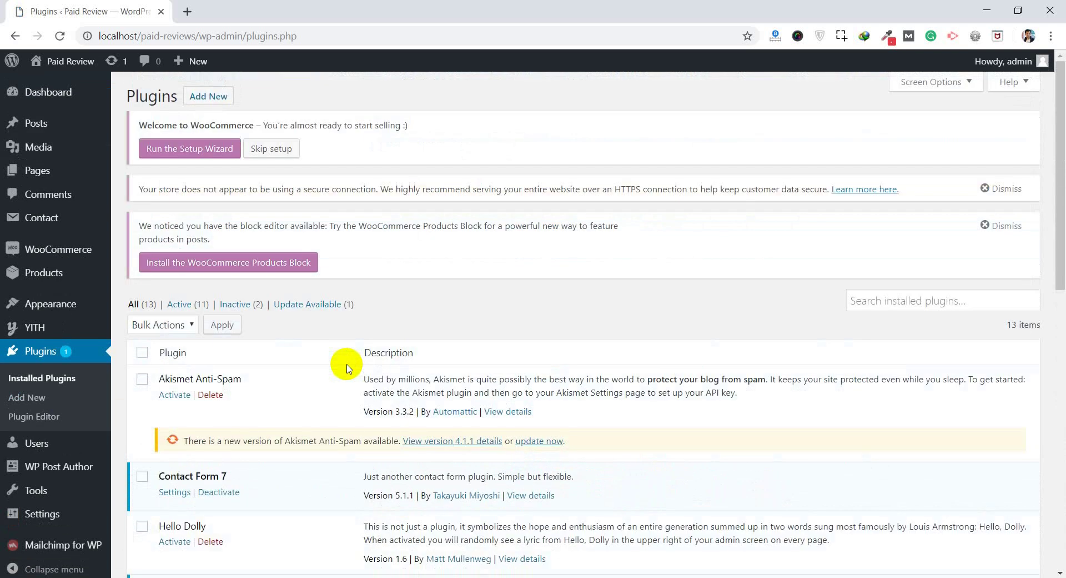
- Open the site's front end in a new tab and examine its header, post area, sidebar and overall layout
right_click(54, 64)
click(65, 67)
click(212, 6)
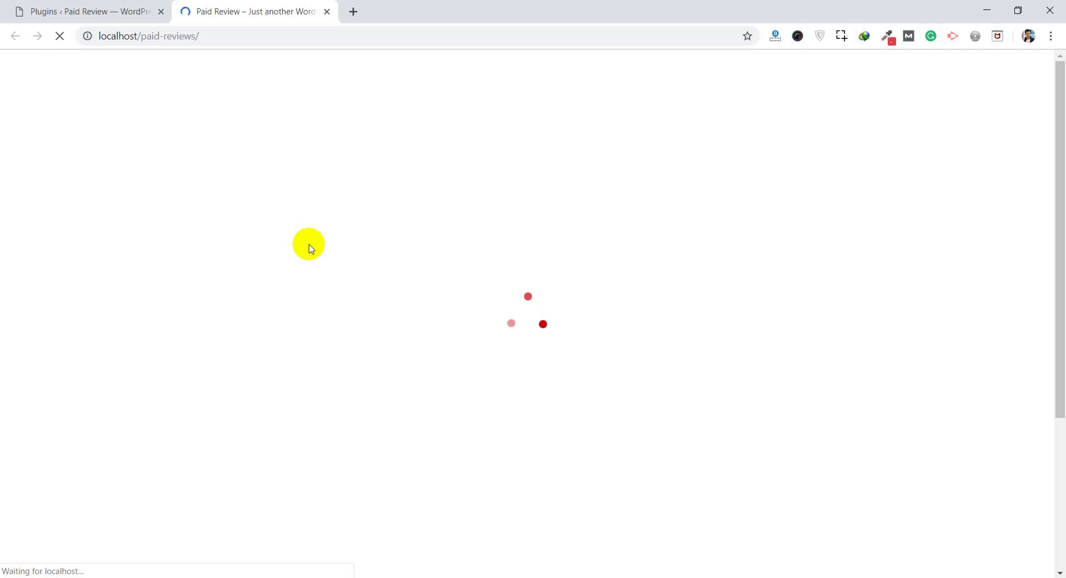
scroll(309, 247, down, 3)
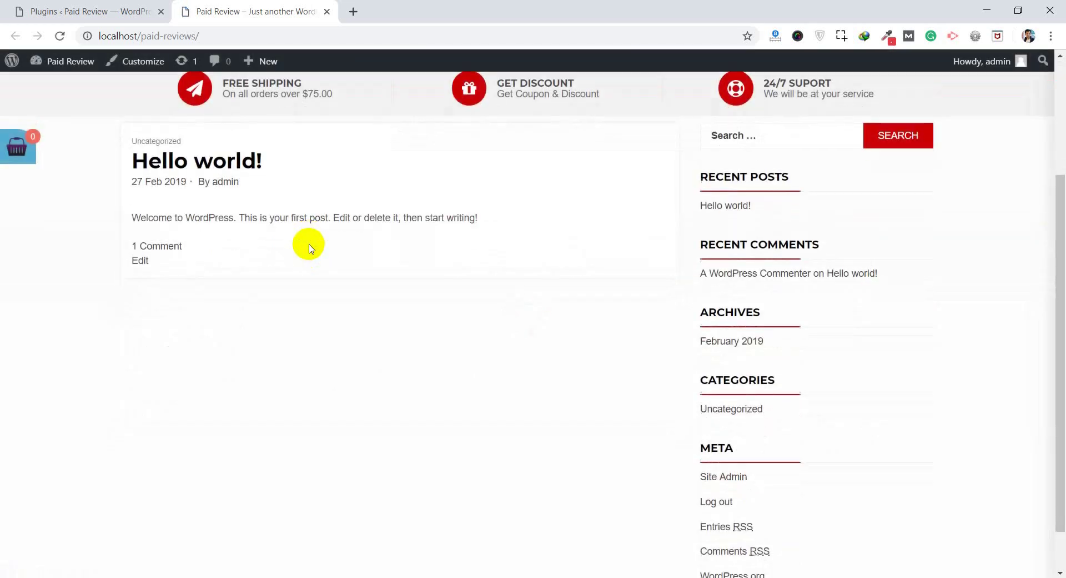
scroll(309, 247, down, 1)
scroll(310, 248, up, 4)
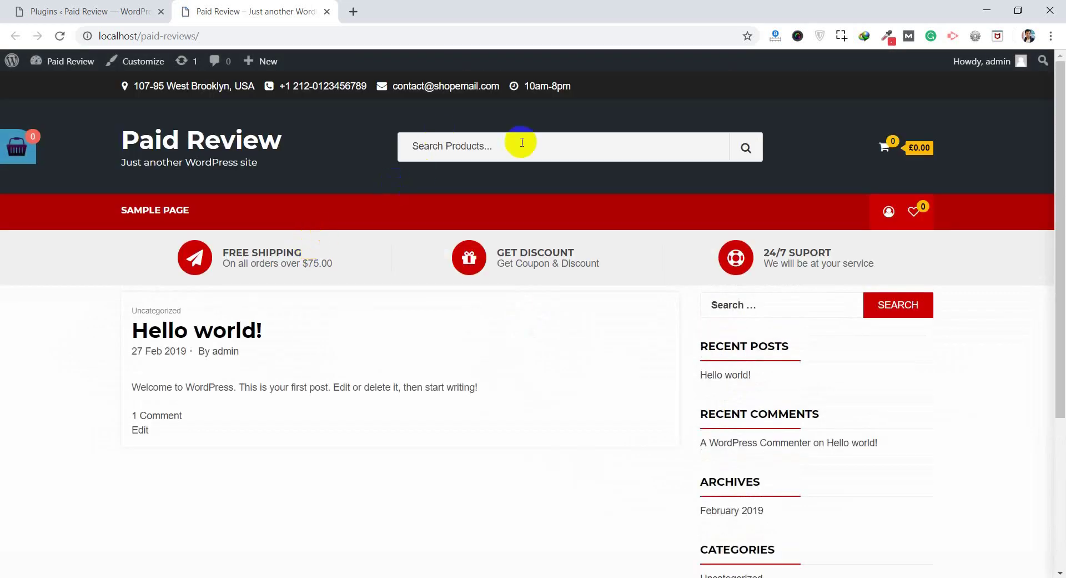
scroll(633, 317, down, 3)
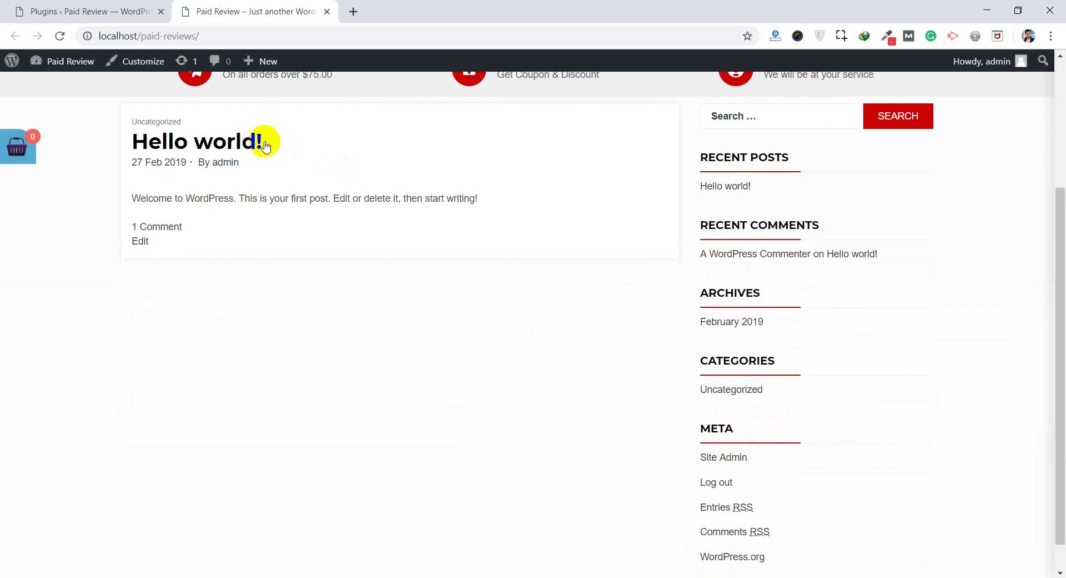
scroll(507, 266, down, 1)
scroll(581, 341, up, 4)
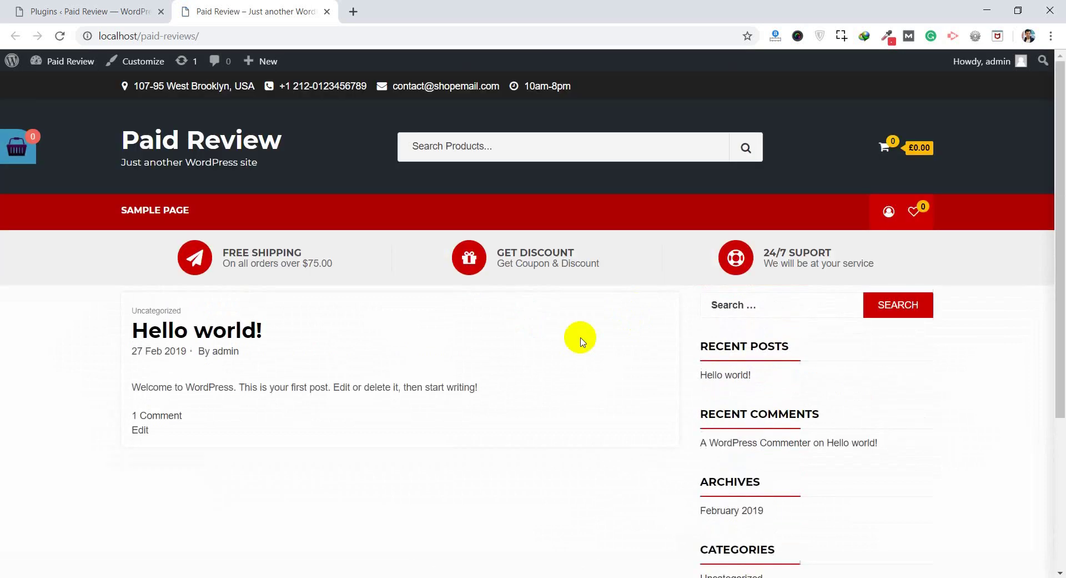
scroll(686, 388, down, 3)
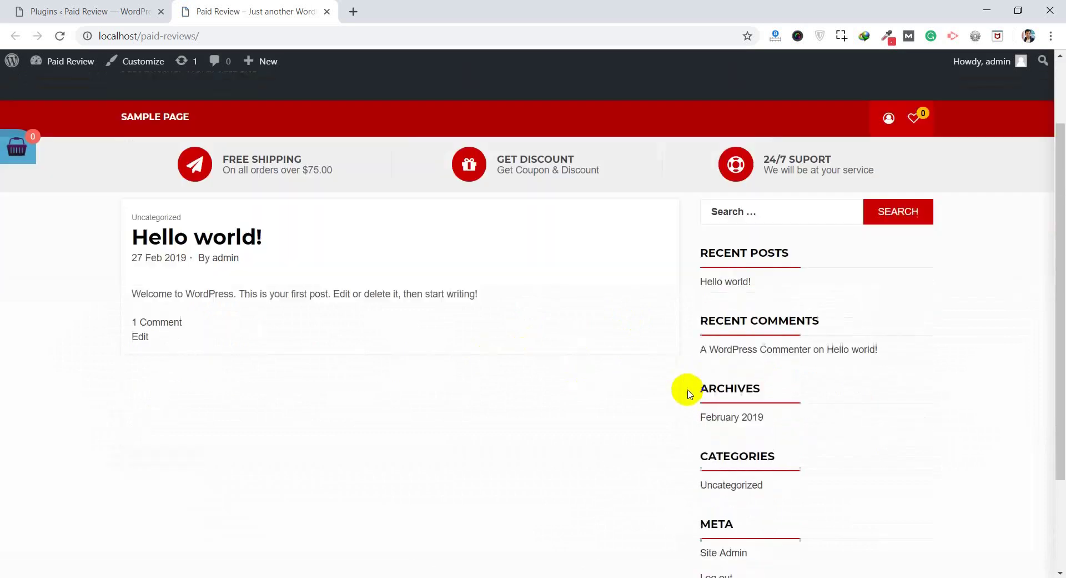
scroll(689, 394, down, 2)
scroll(581, 379, up, 5)
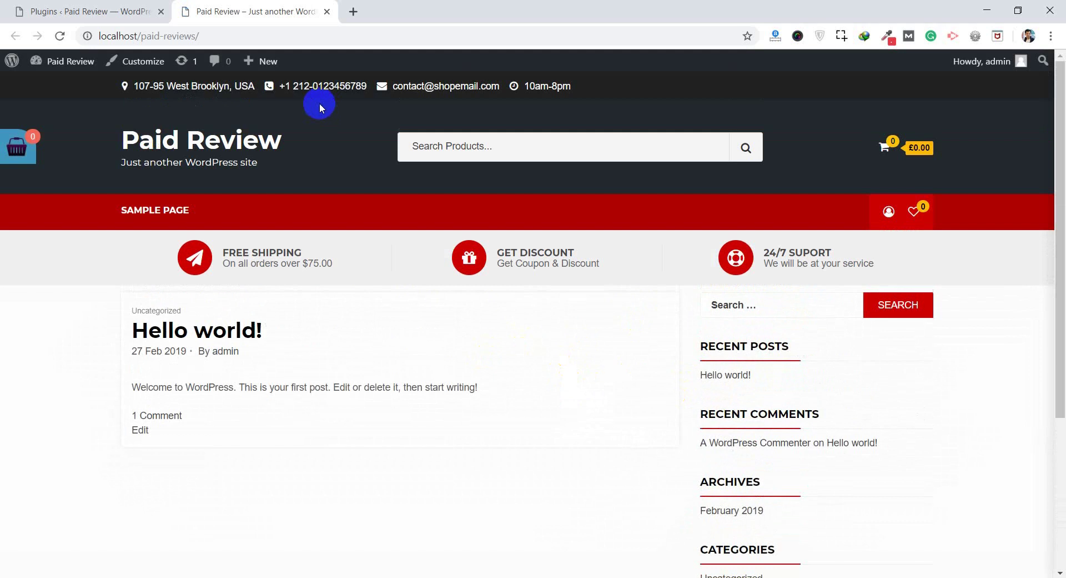
- Return to the admin tab and view the demos available on the Import Demo Data page
click(119, 5)
mouse_move(110, 272)
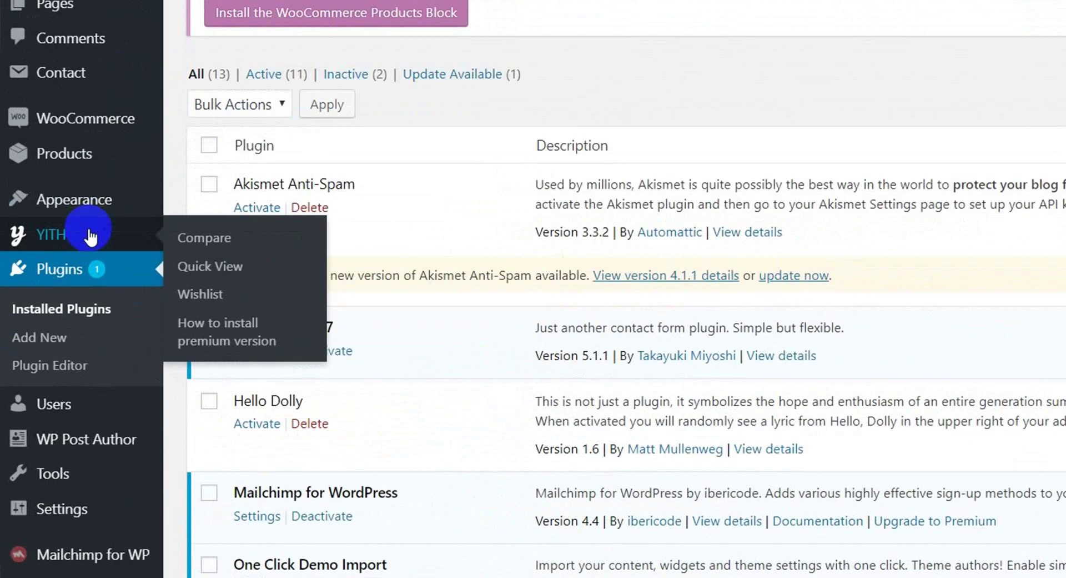
mouse_move(53, 304)
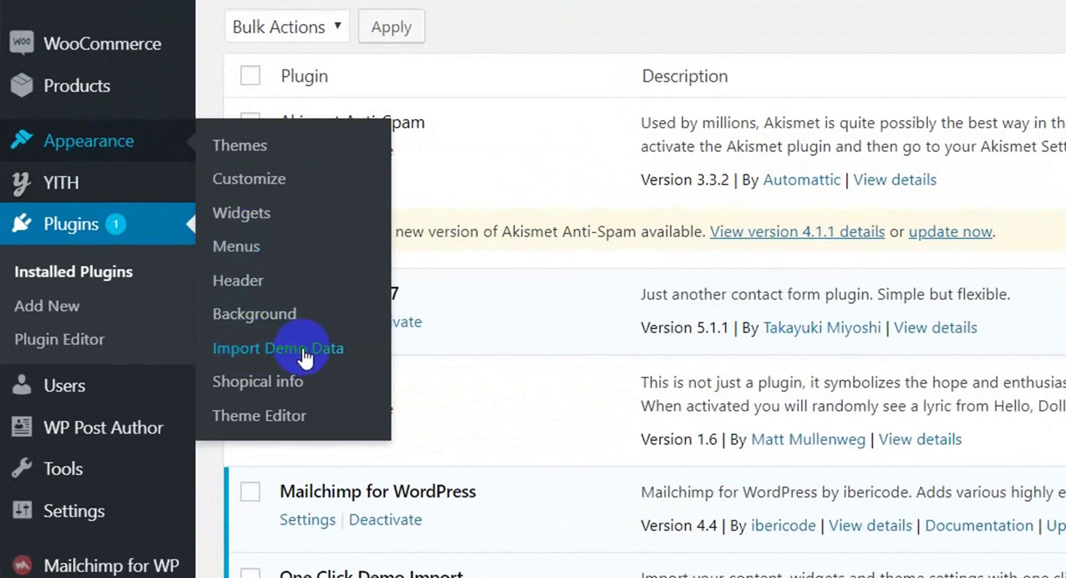
click(275, 358)
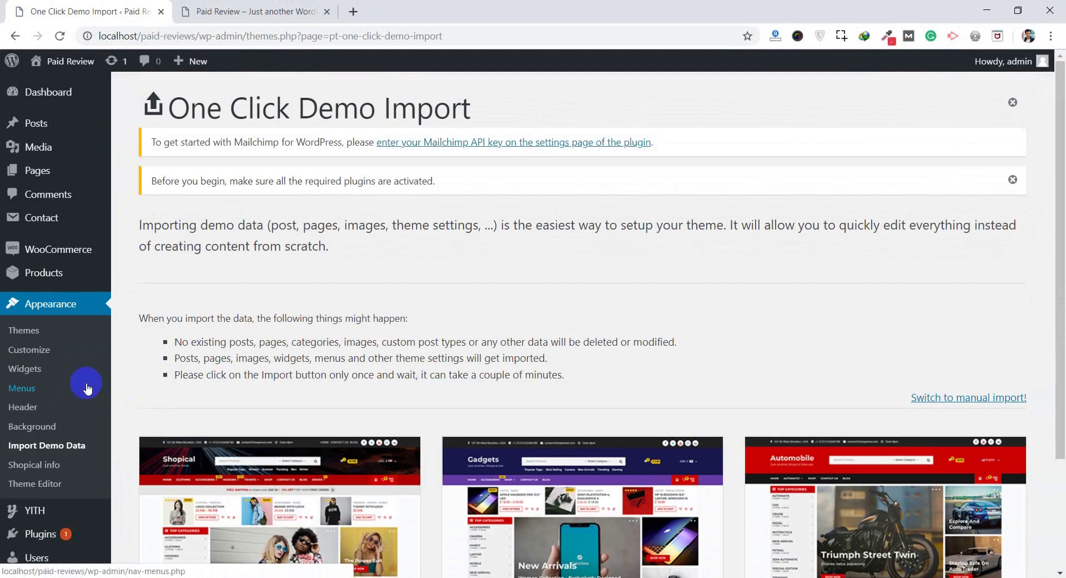
scroll(78, 372, down, 2)
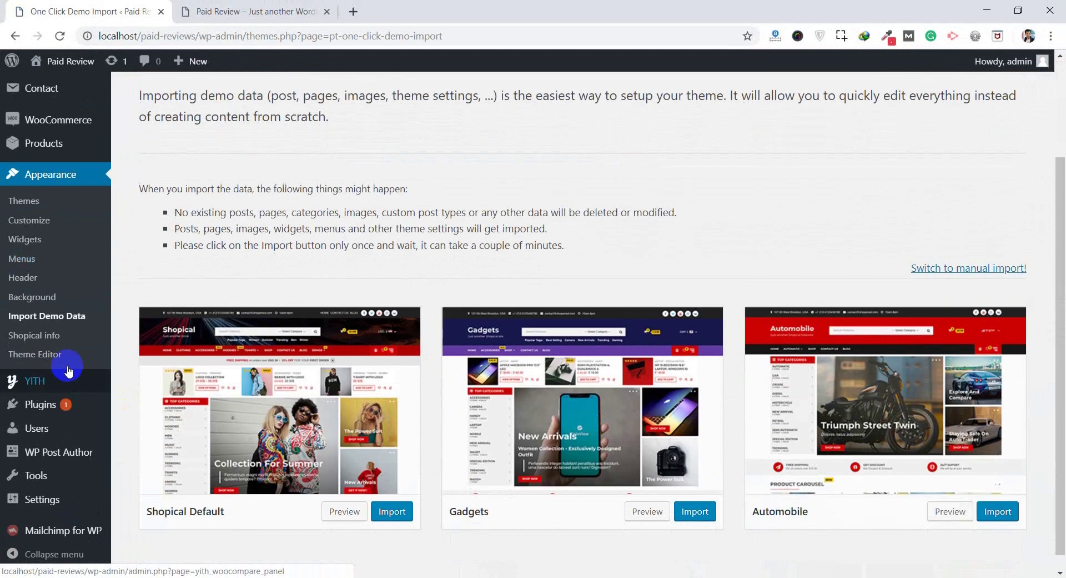
- Open the Shopical info page and review its Support and Demo Content sections
click(46, 340)
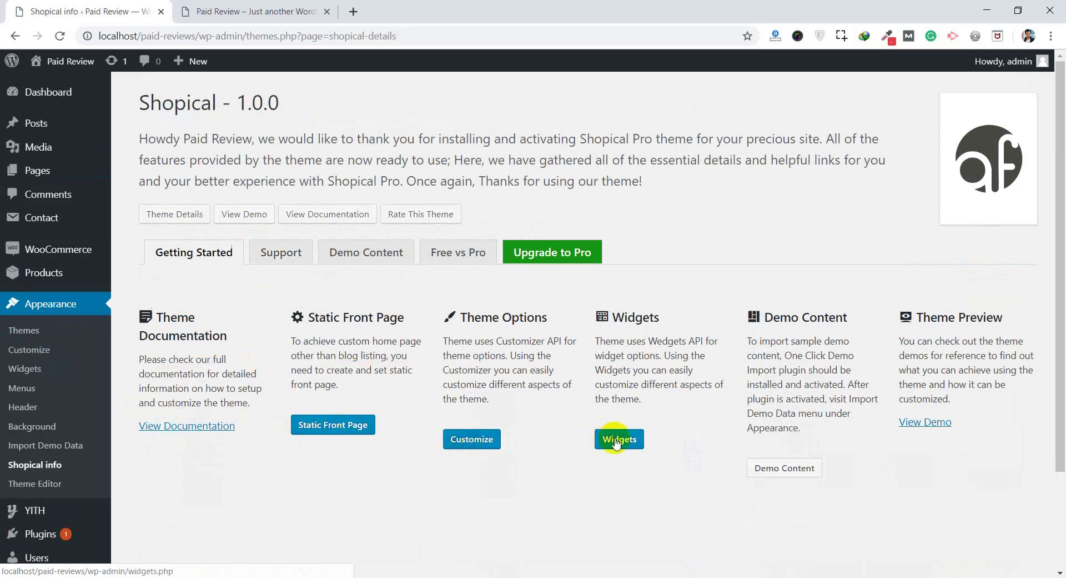
click(281, 253)
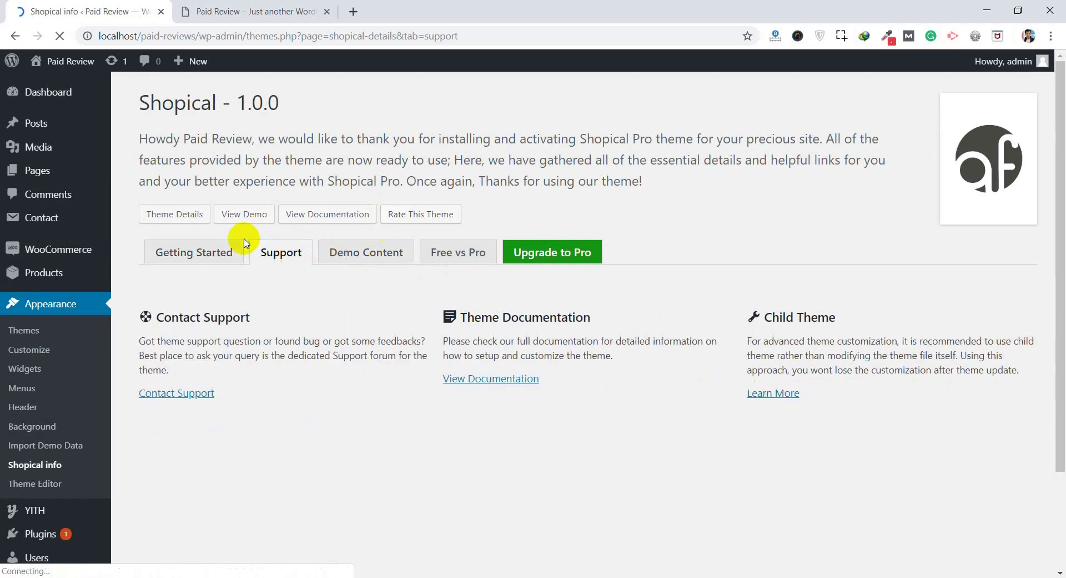
click(370, 260)
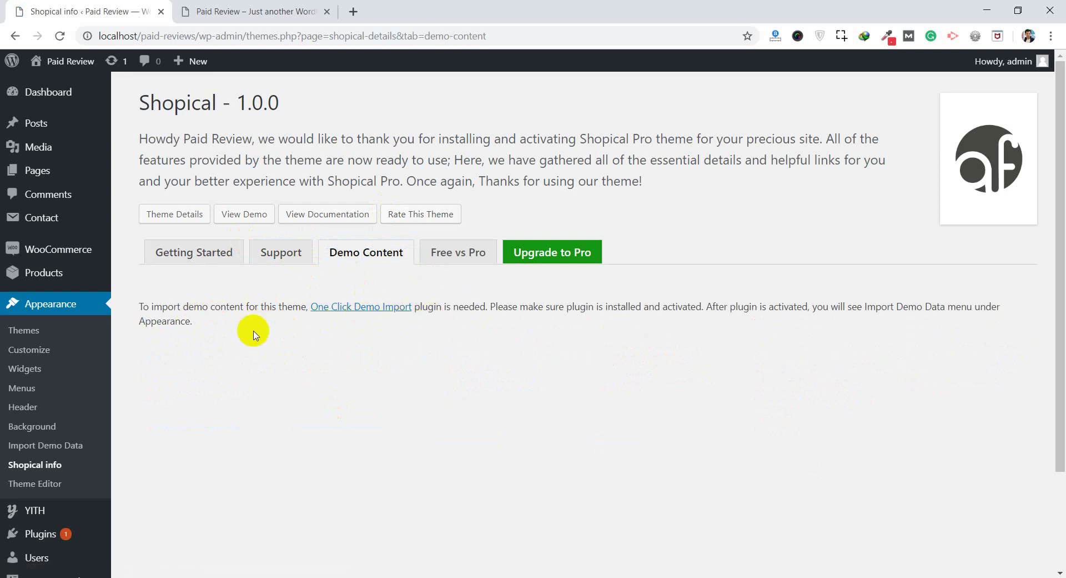
- Import the Shopical Default demo from the Import Demo Data page, confirm it, and wait for the import to finish
click(58, 449)
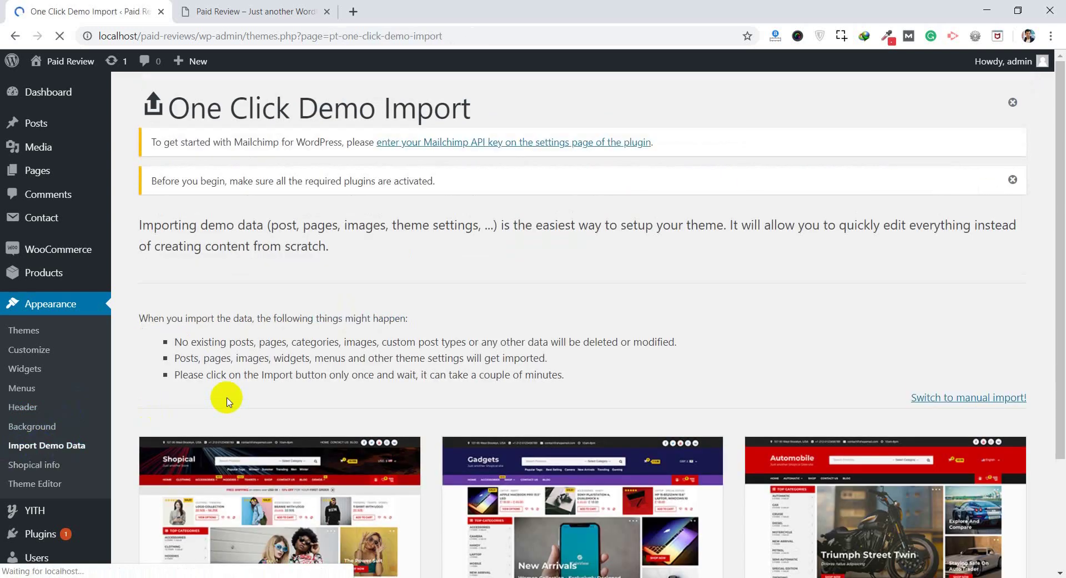
scroll(358, 367, down, 3)
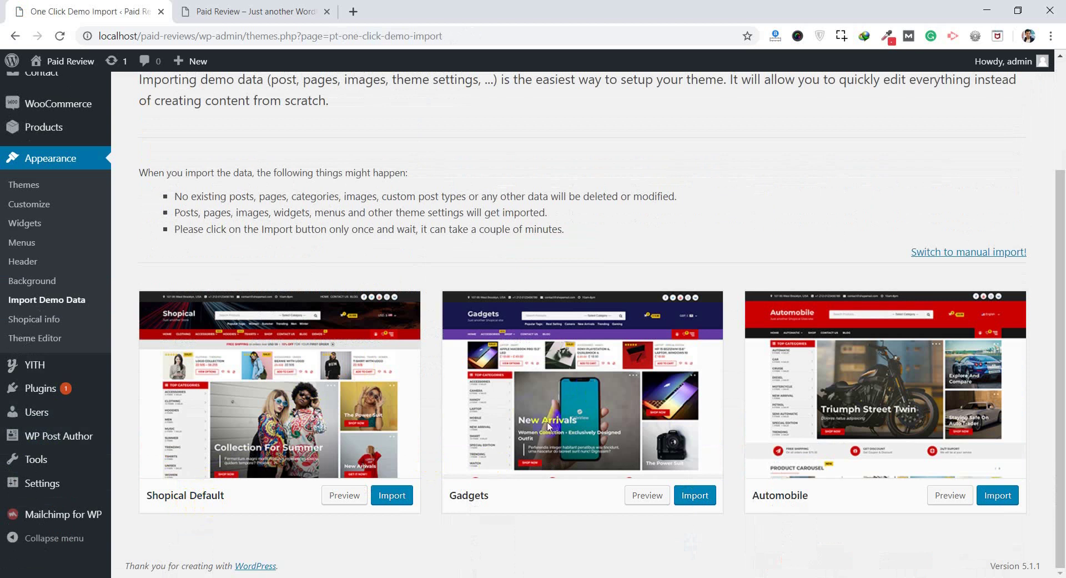
click(881, 408)
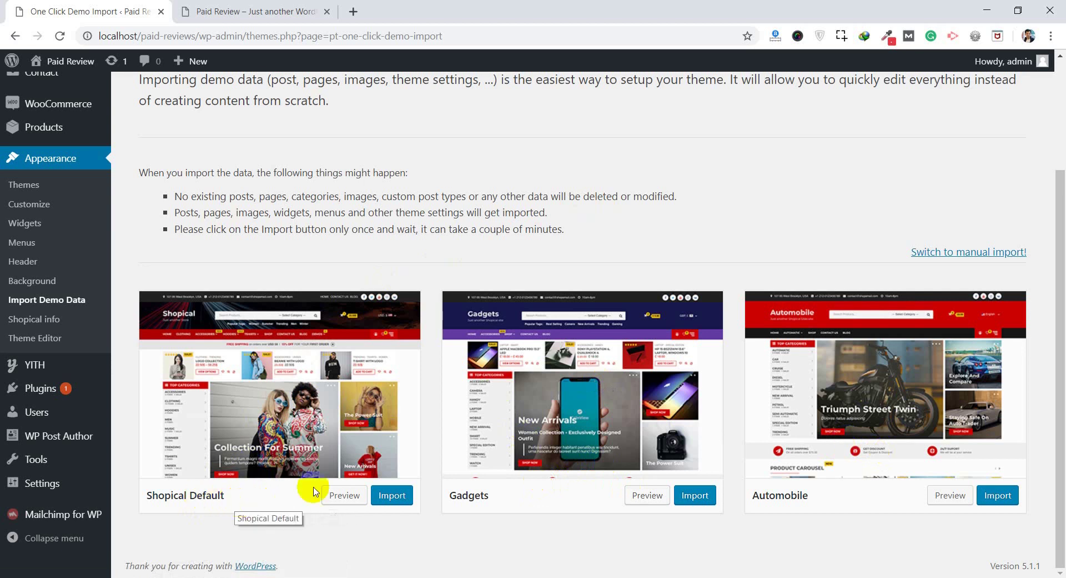
click(394, 501)
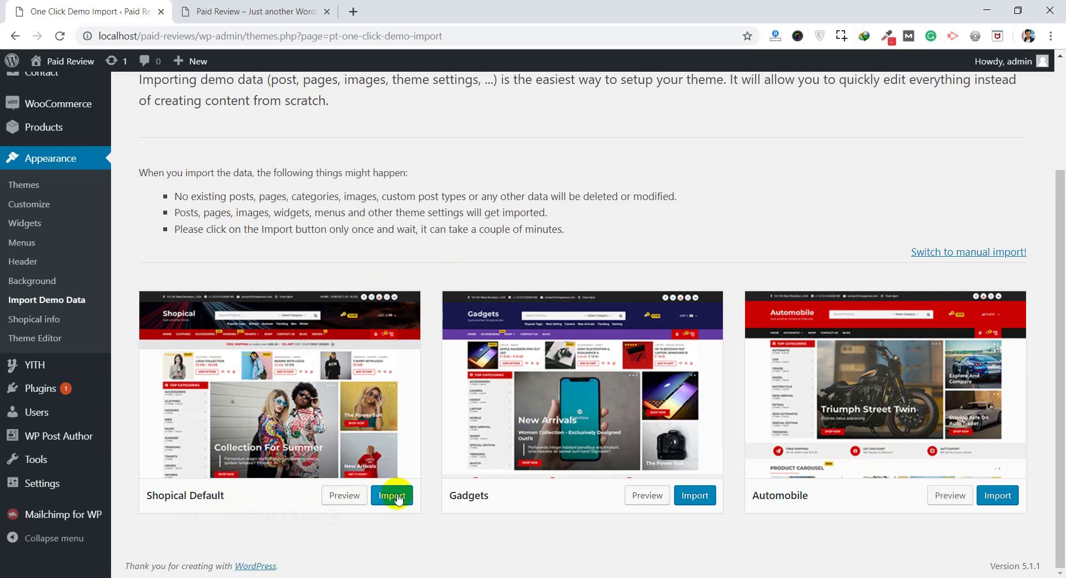
click(396, 497)
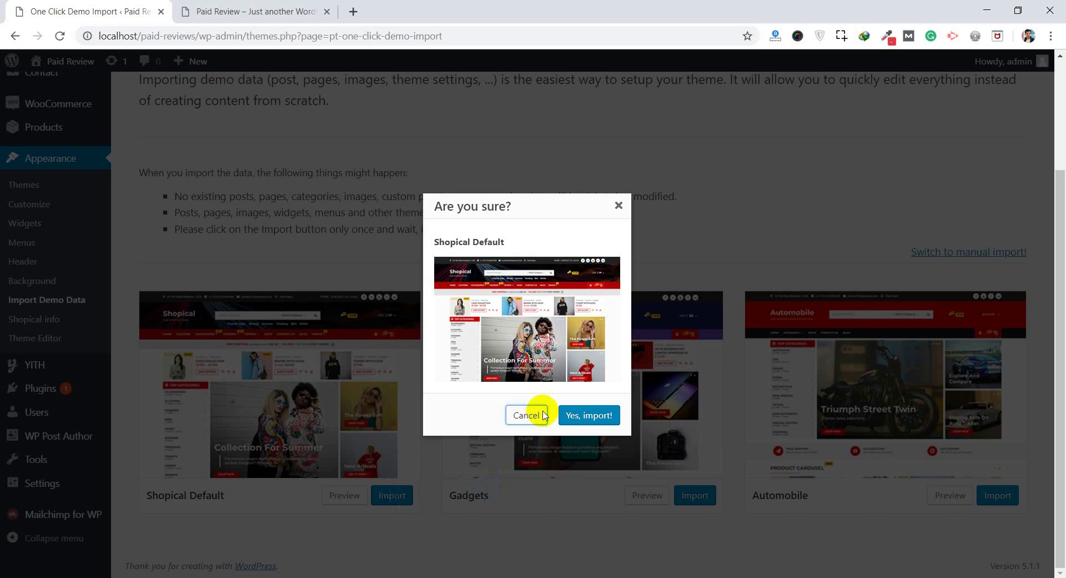
click(588, 418)
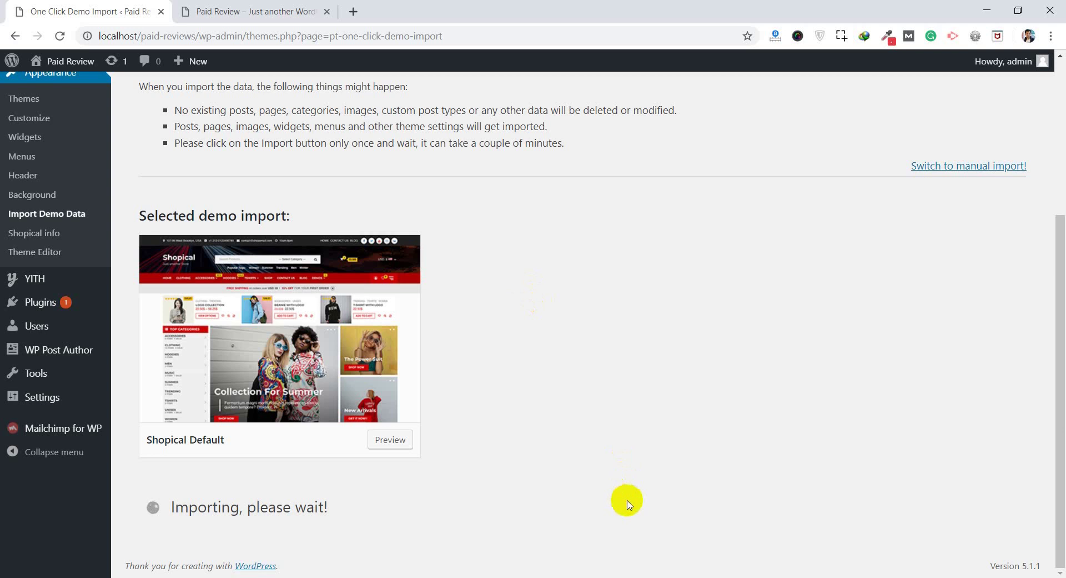
triple_click(201, 504)
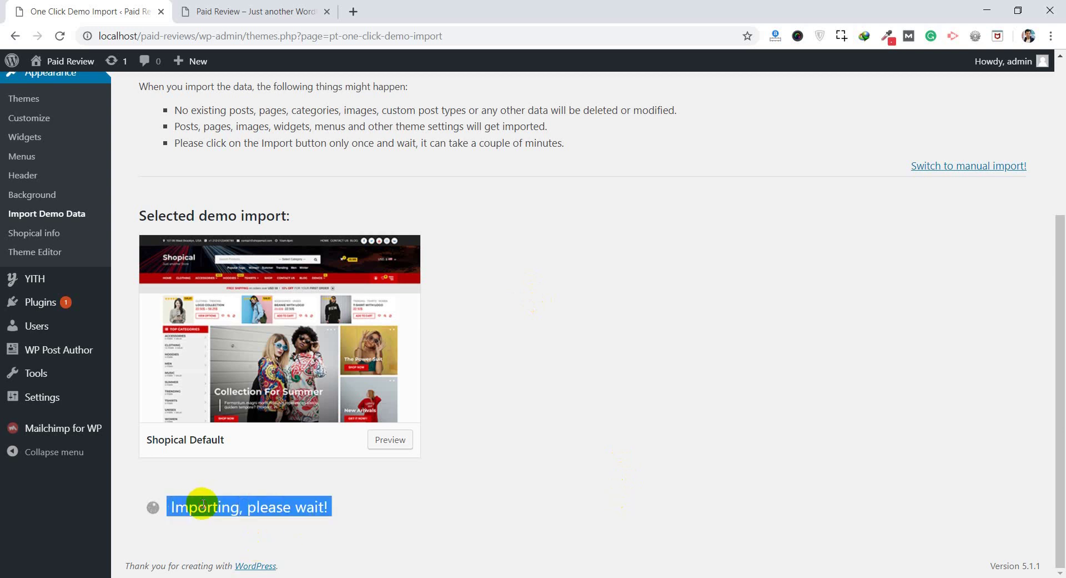
click(388, 514)
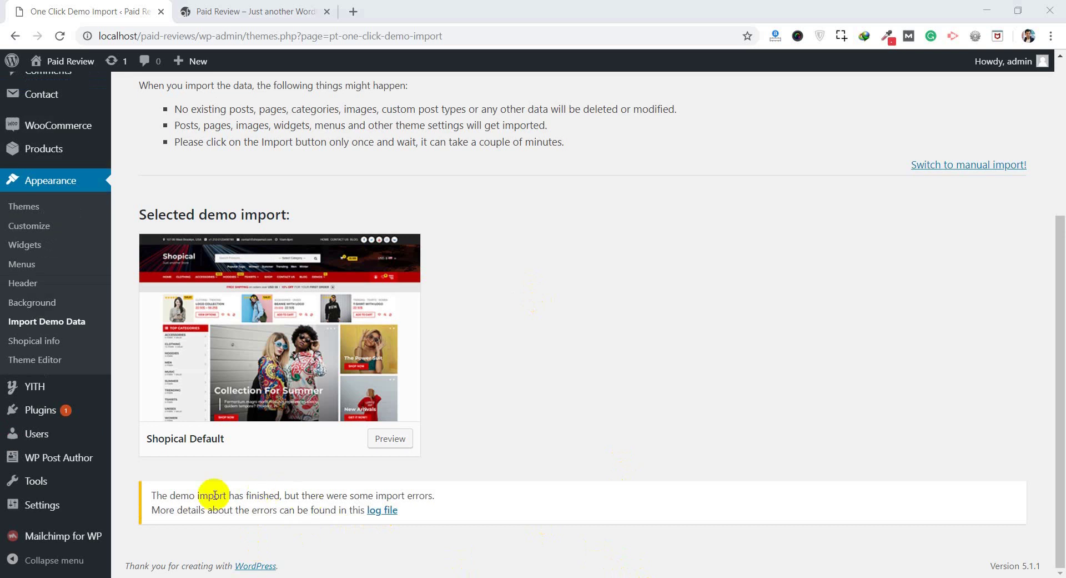
drag(148, 496, 269, 495)
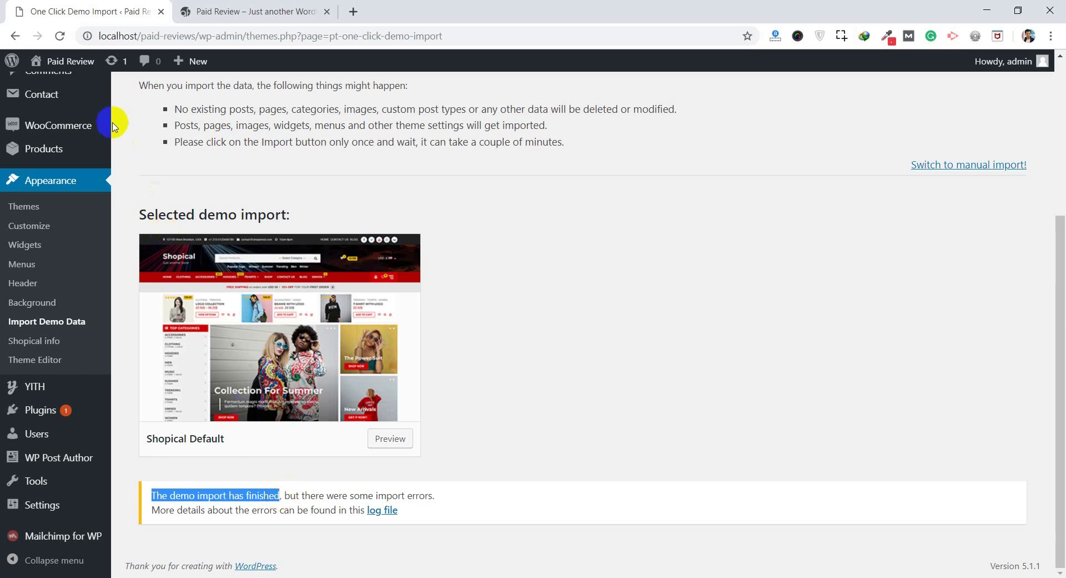
- Open the site's front end in a new tab and bring up the shop home page
mouse_move(75, 62)
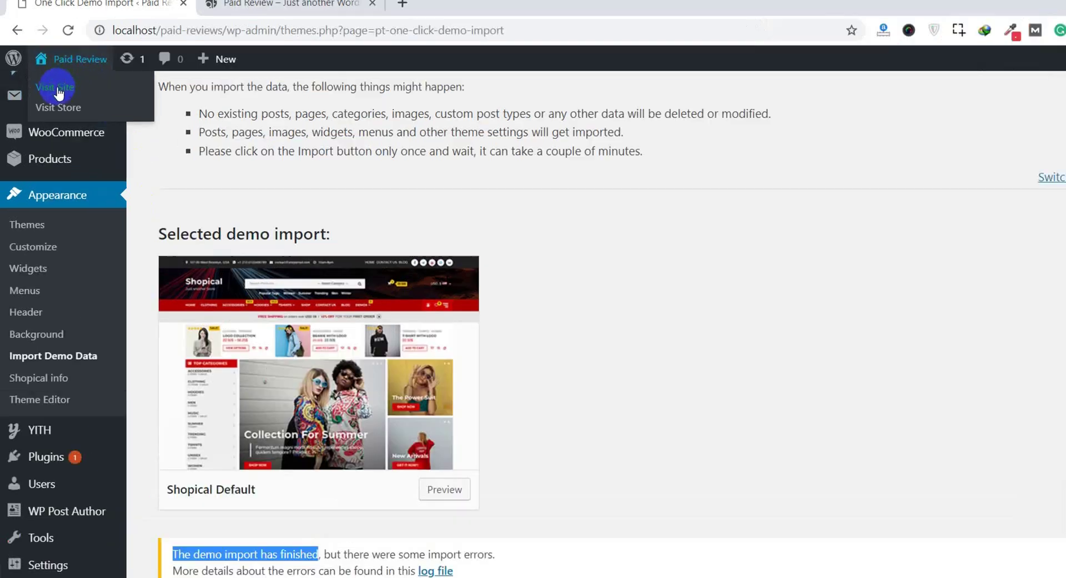
right_click(50, 86)
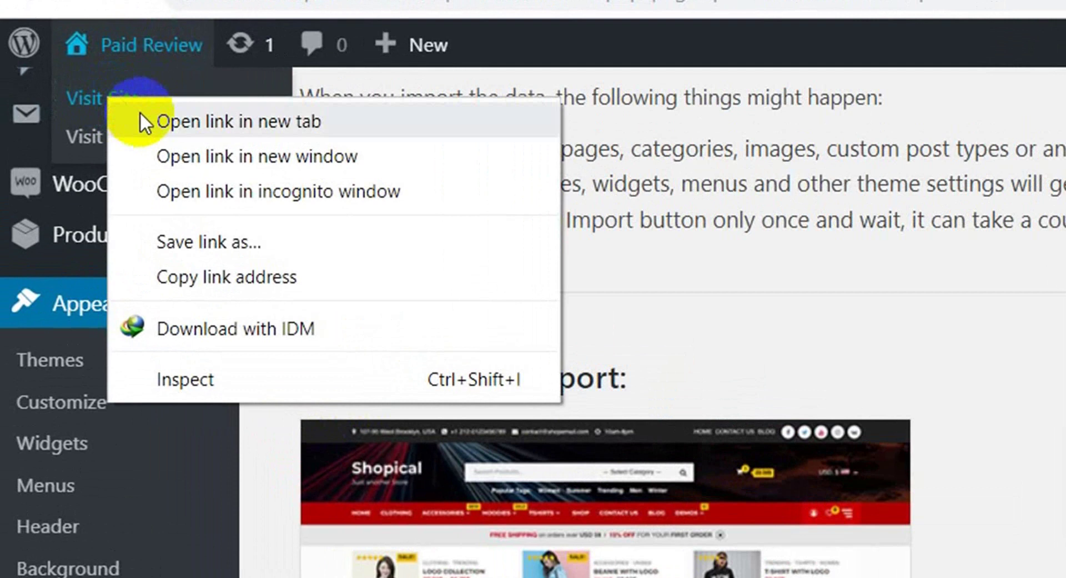
click(142, 117)
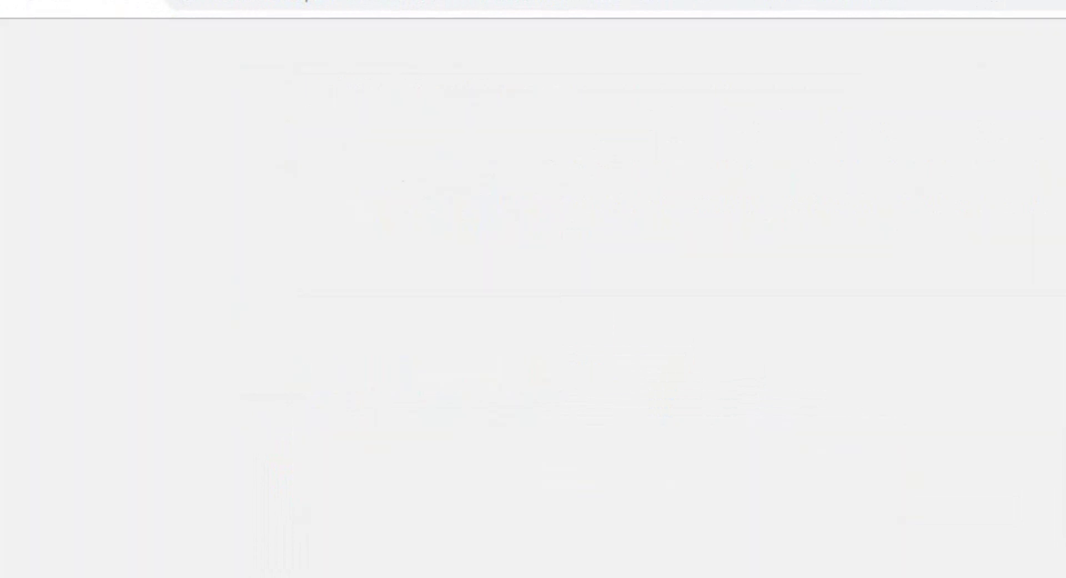
click(228, 6)
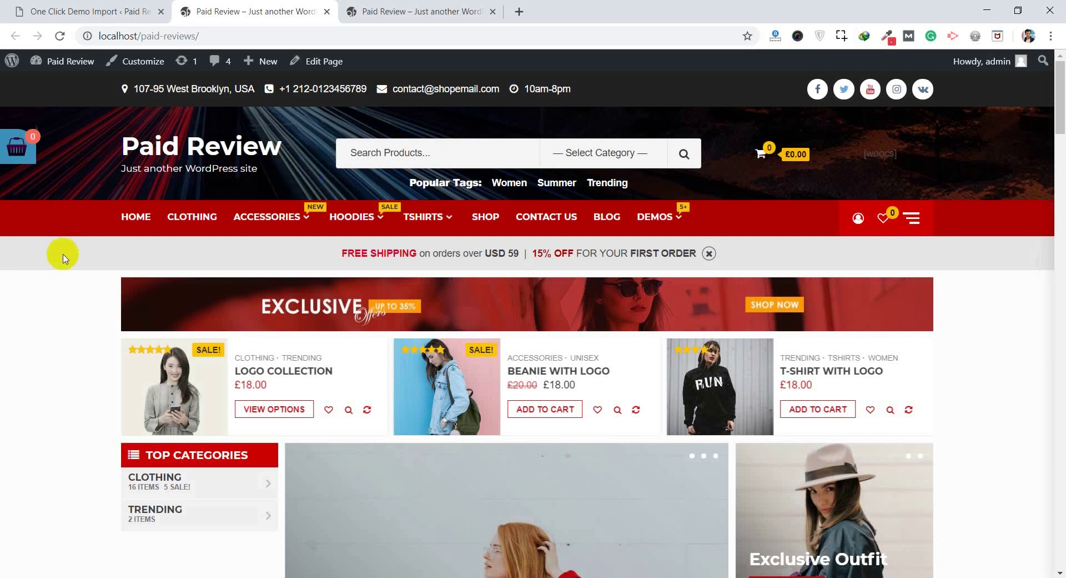
- Review the imported home page from its product sections down to the footer, and return to the header's search area
scroll(63, 257, down, 6)
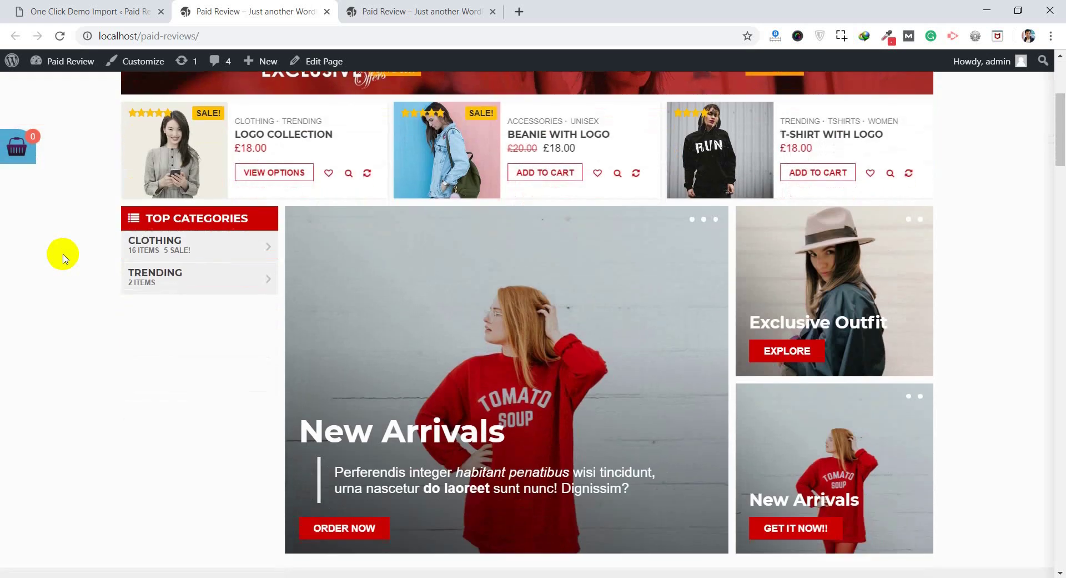
scroll(62, 257, down, 6)
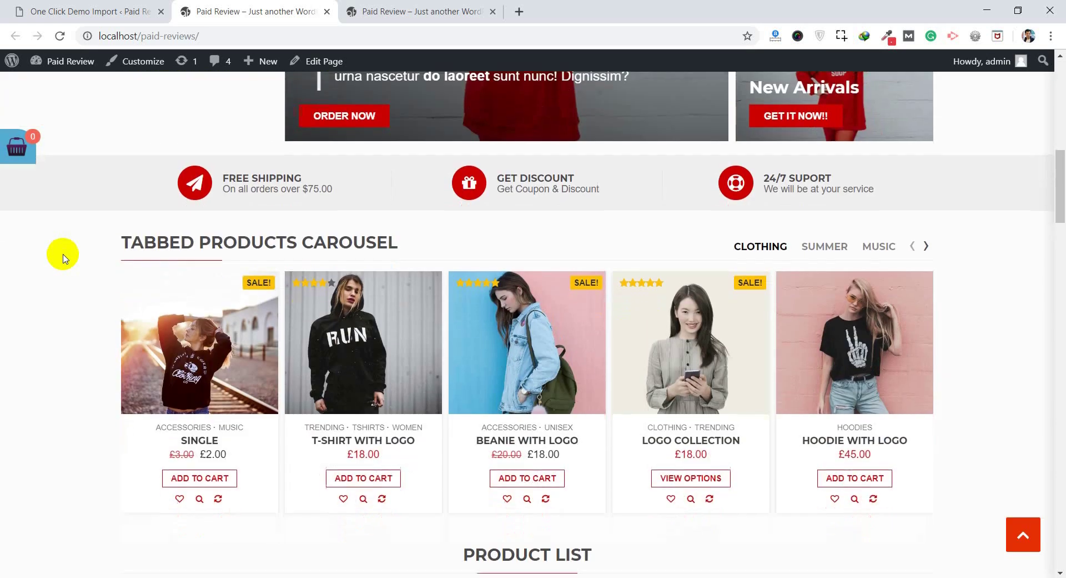
scroll(62, 257, down, 14)
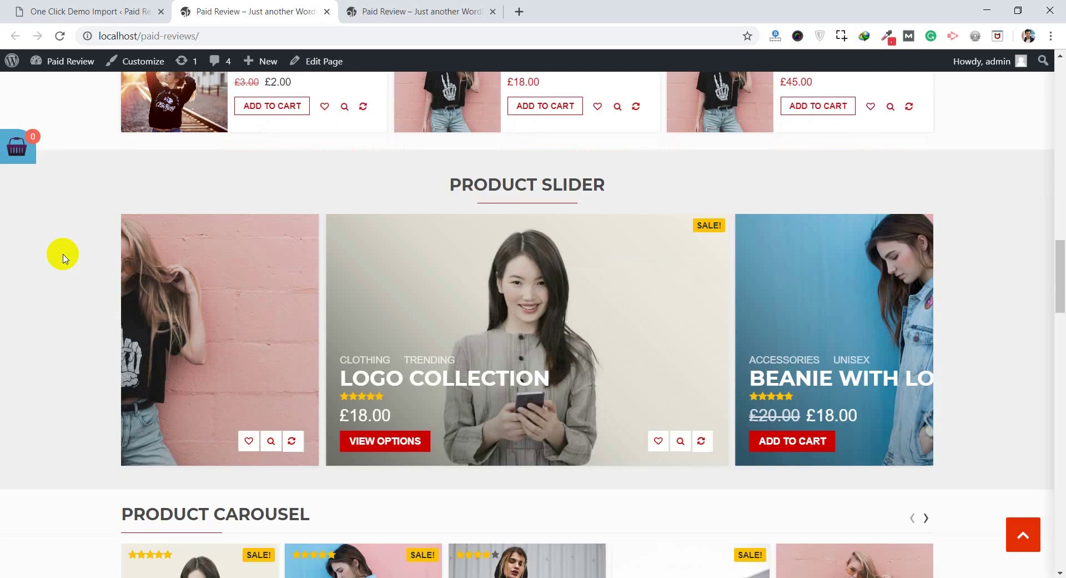
scroll(62, 257, down, 8)
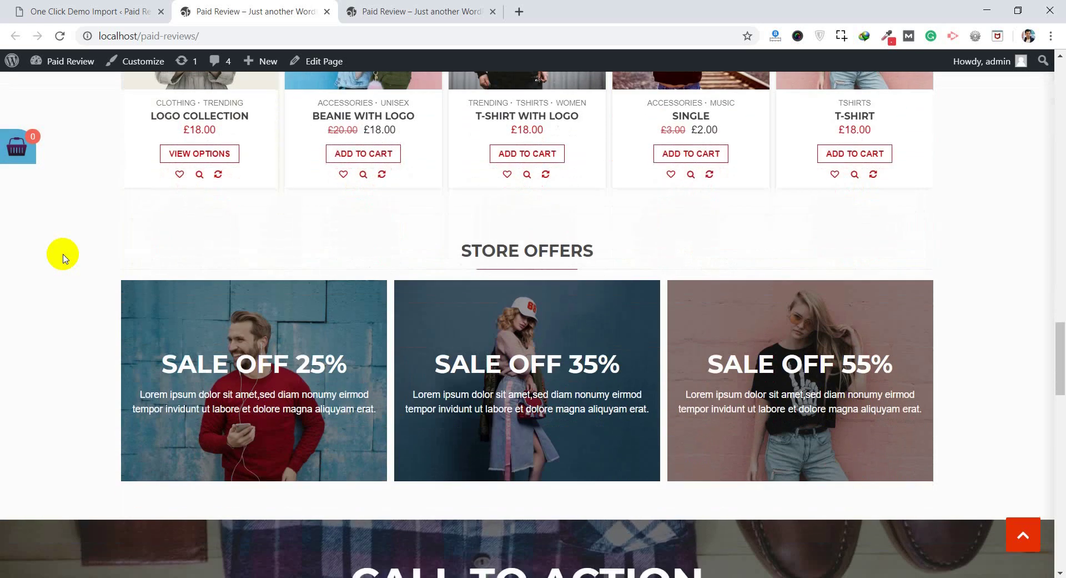
scroll(62, 257, down, 10)
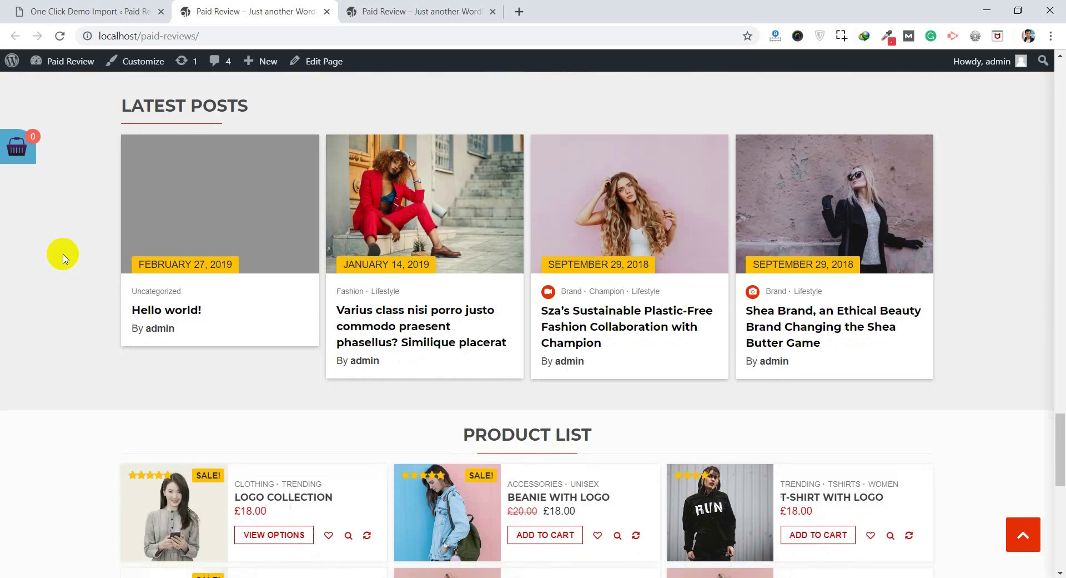
scroll(63, 257, down, 9)
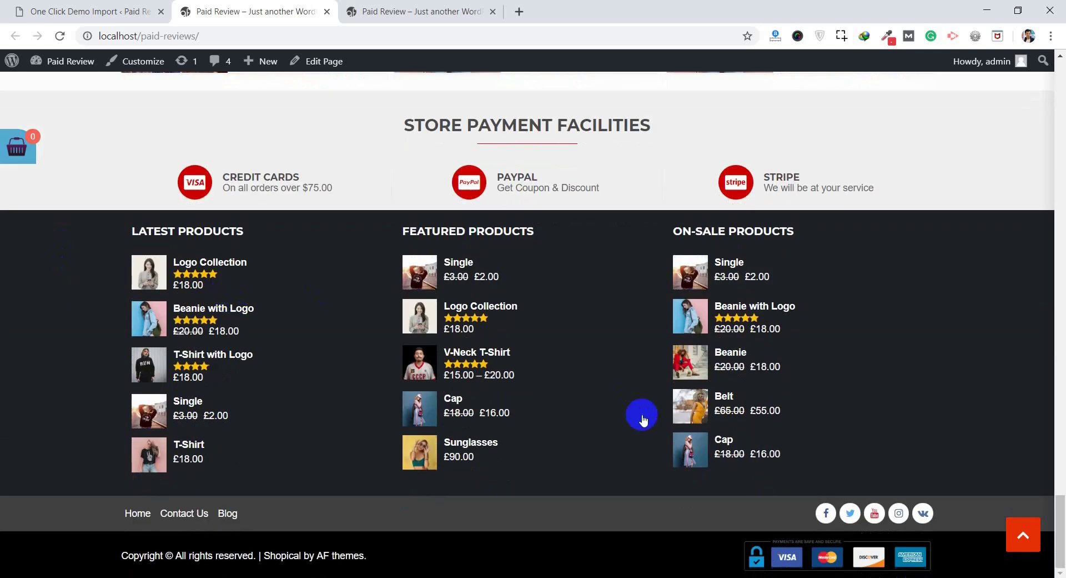
click(1025, 537)
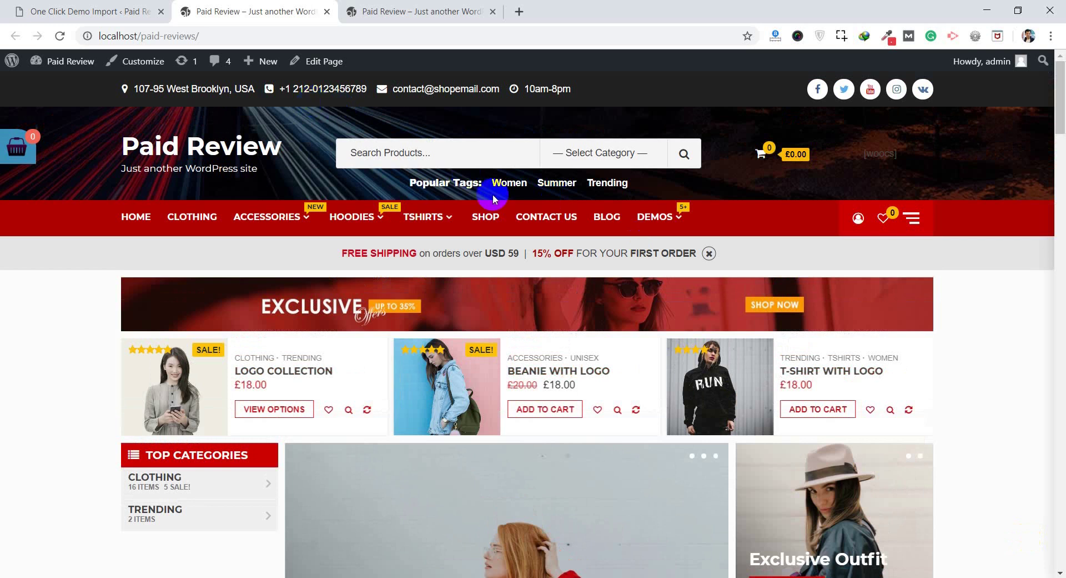
click(619, 161)
click(622, 163)
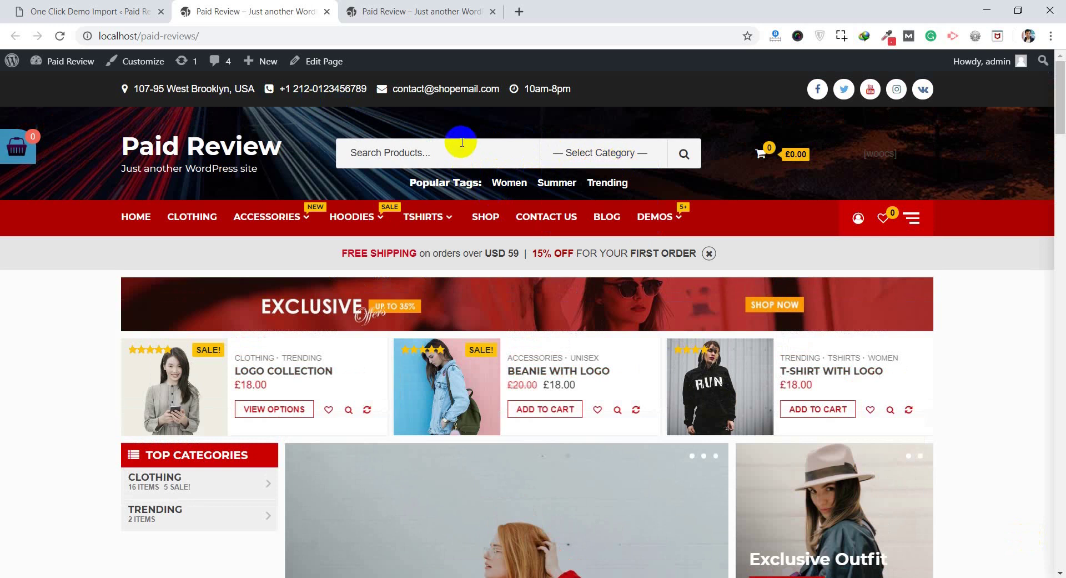
- Return to the admin tab, open the theme Customizer and review its Site Identity settings
click(84, 7)
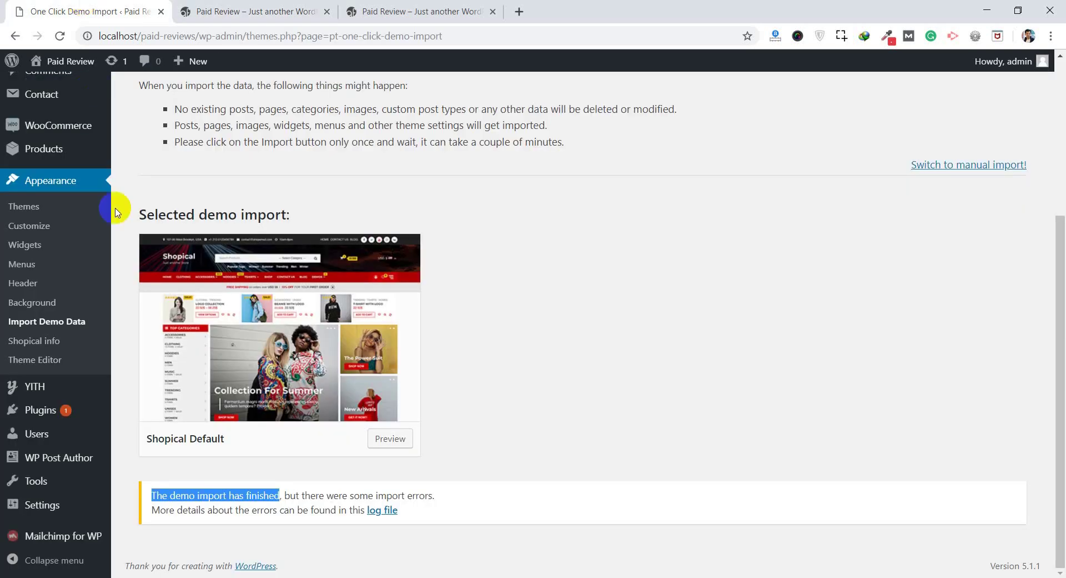
click(29, 226)
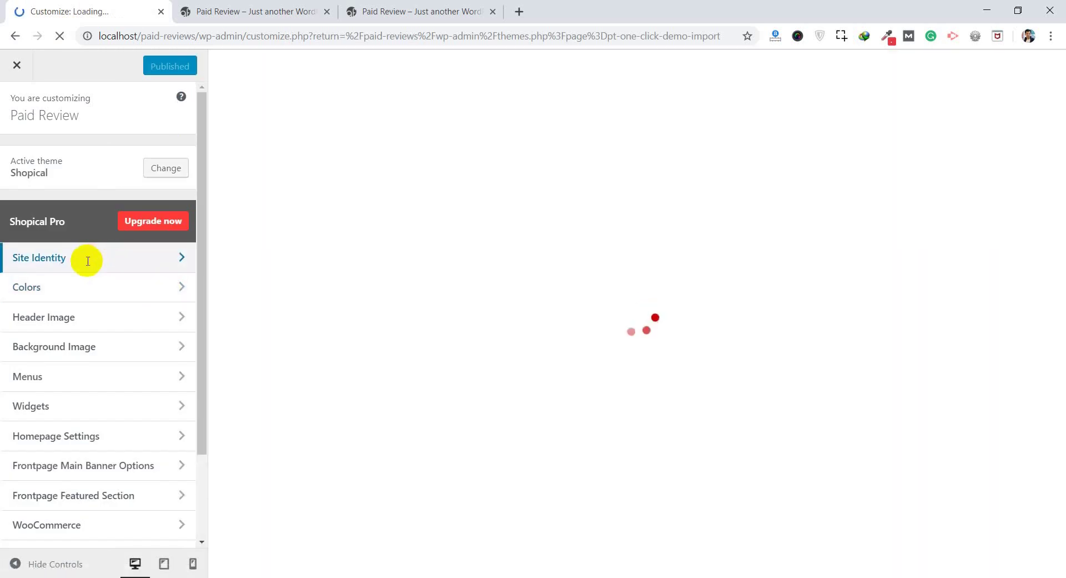
click(88, 261)
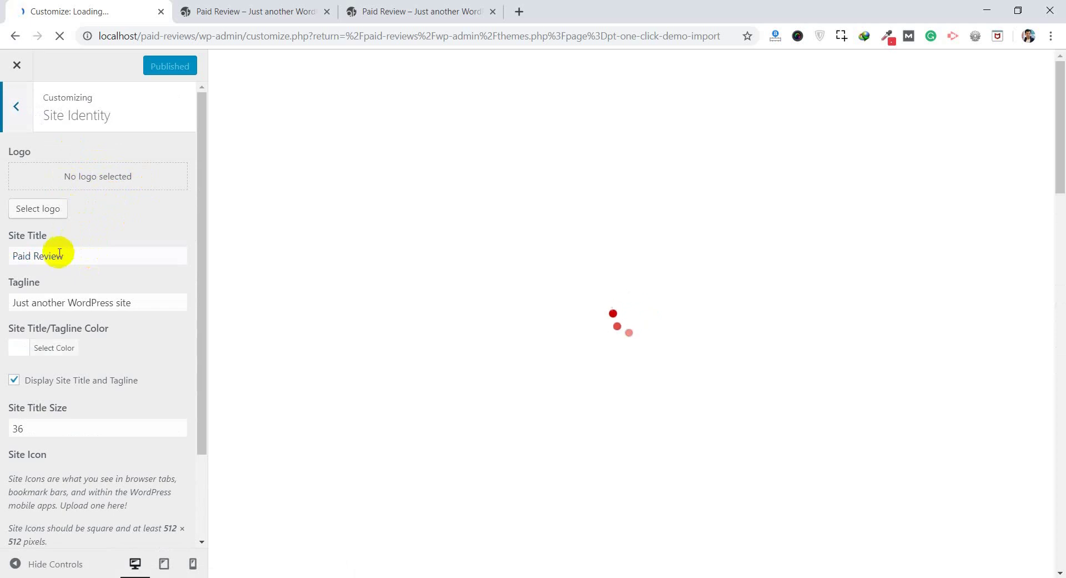
scroll(83, 414, down, 2)
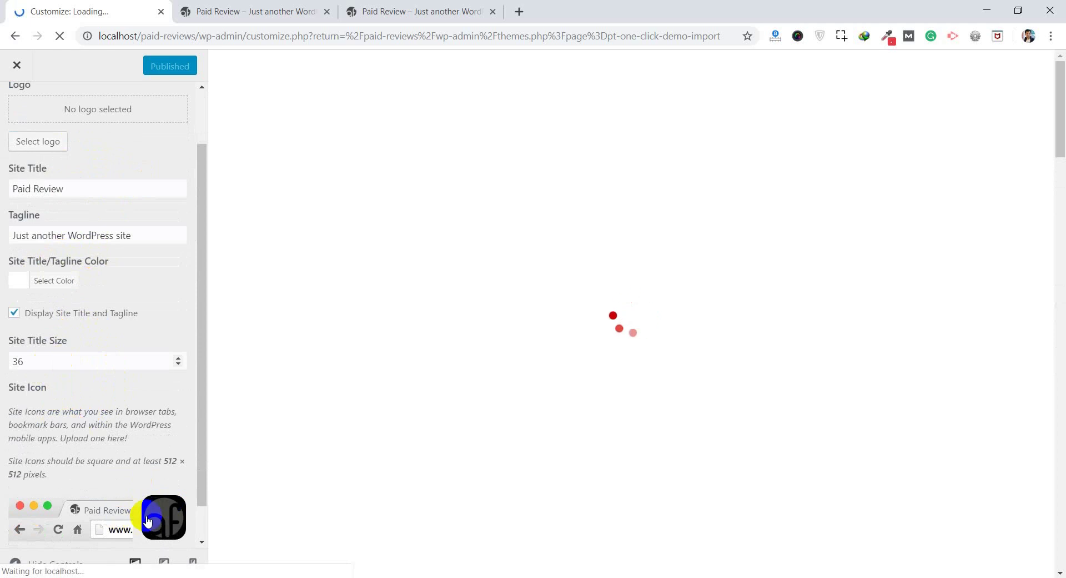
scroll(84, 448, down, 1)
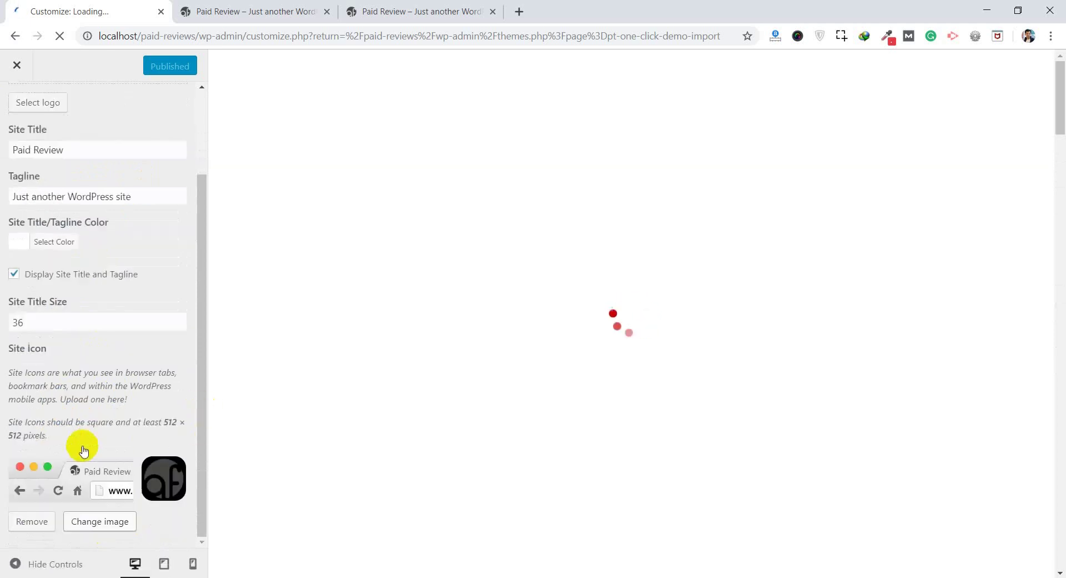
scroll(115, 431, up, 3)
scroll(48, 464, down, 2)
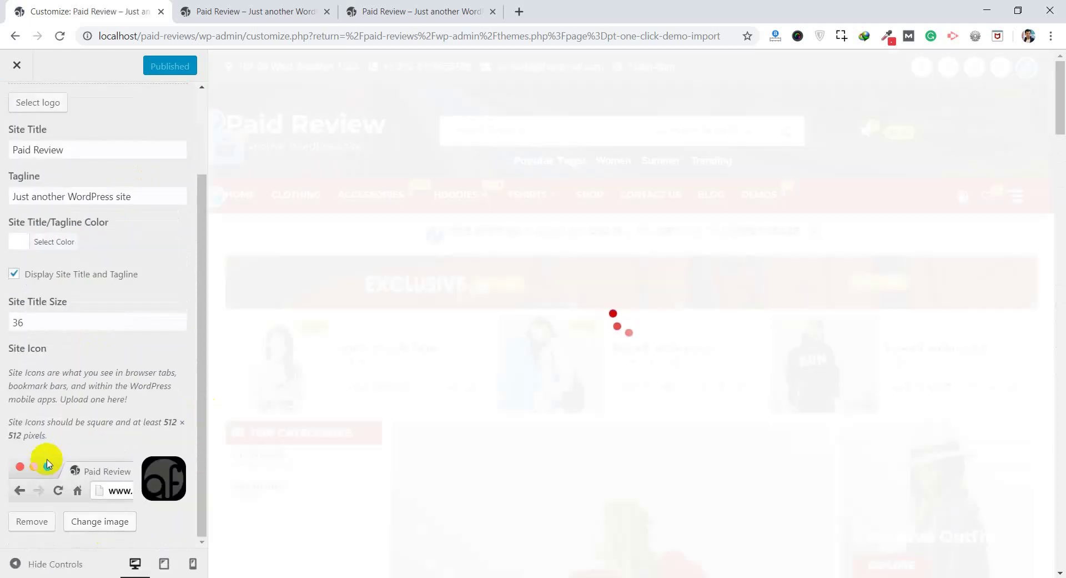
scroll(95, 433, up, 2)
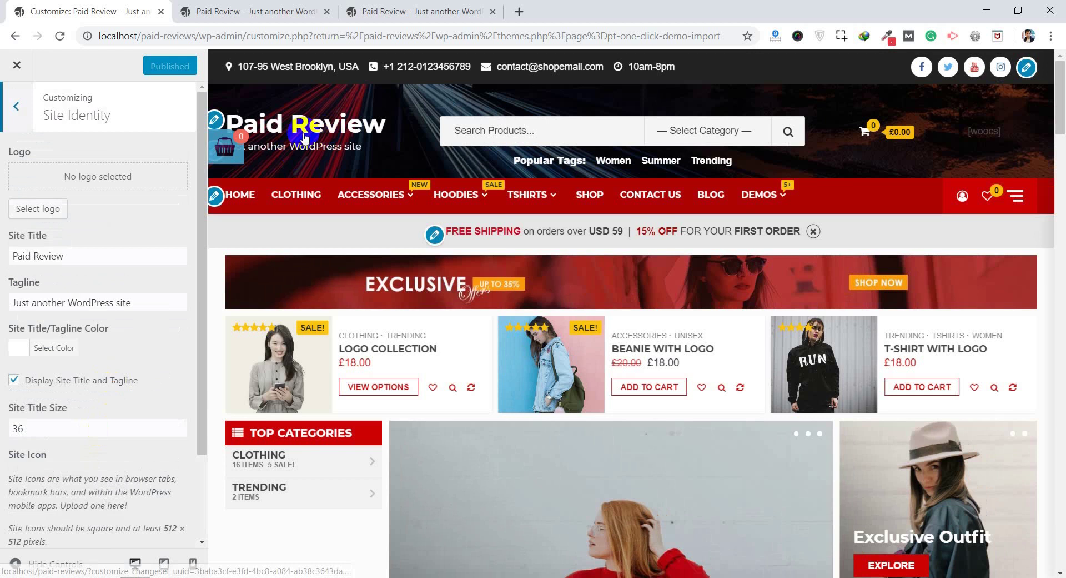
- Set the site title to "My Website" and the tagline to "My Site Tagline", and leave Site Identity
double_click(65, 255)
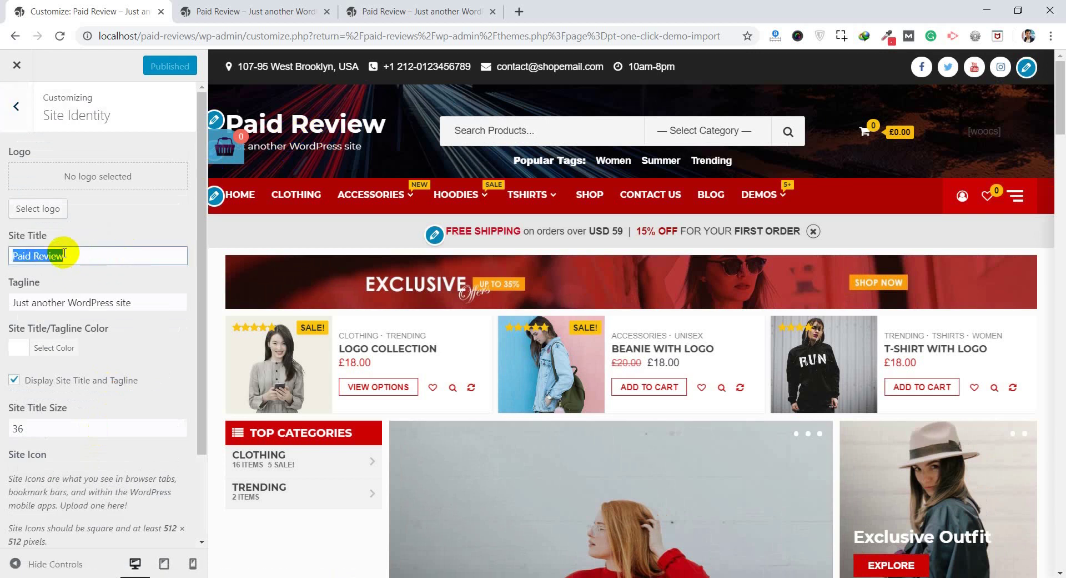
text(My Website)
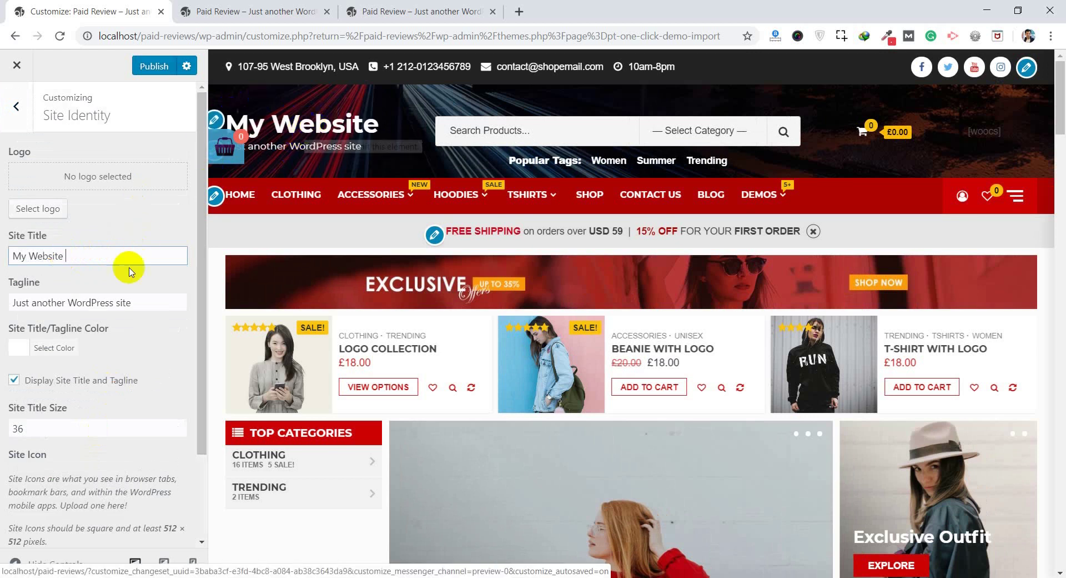
click(95, 296)
triple_click(96, 295)
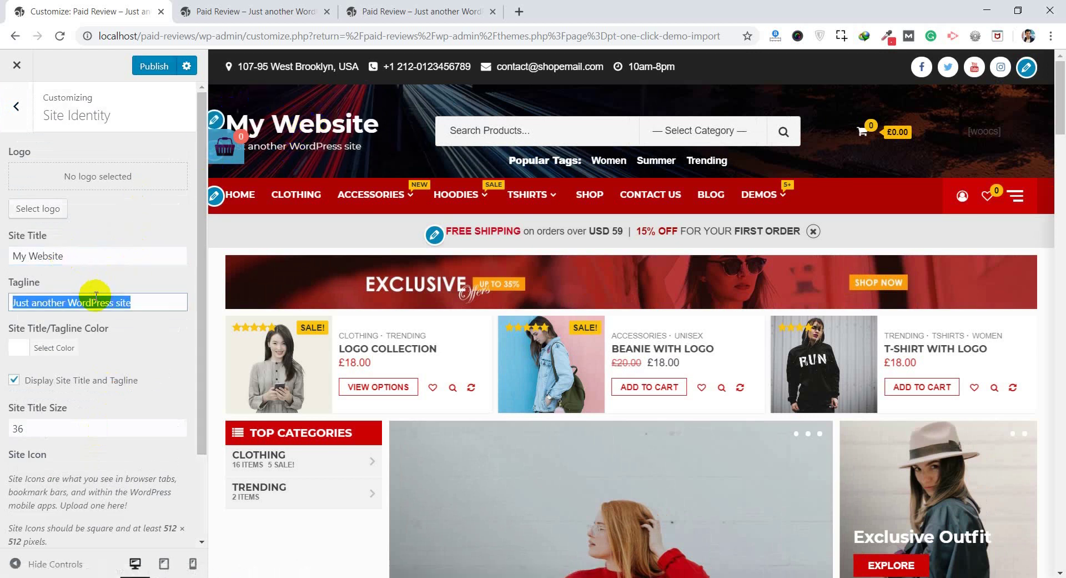
text(My Site Tagline)
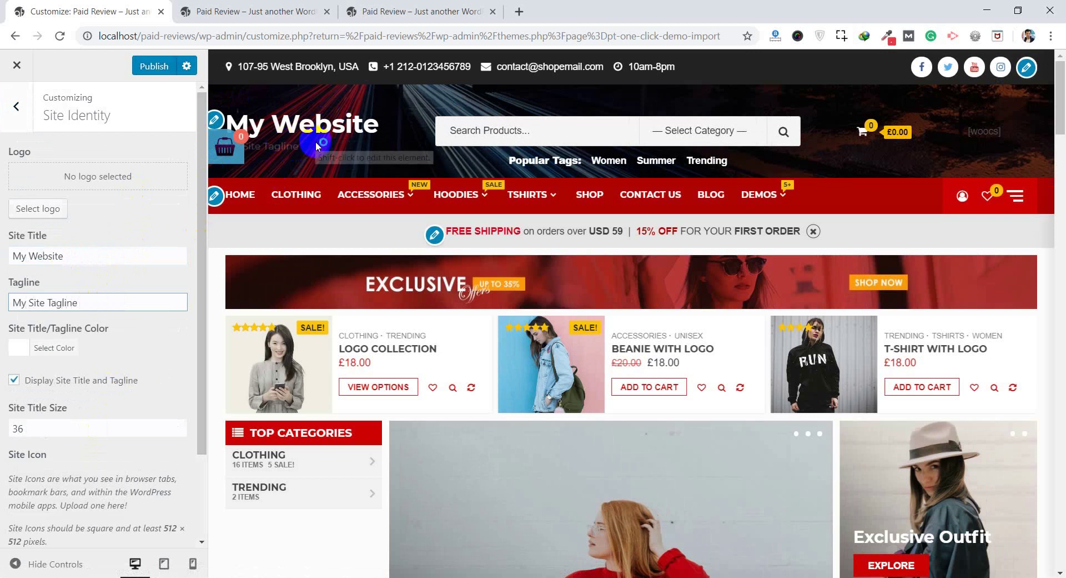
click(13, 111)
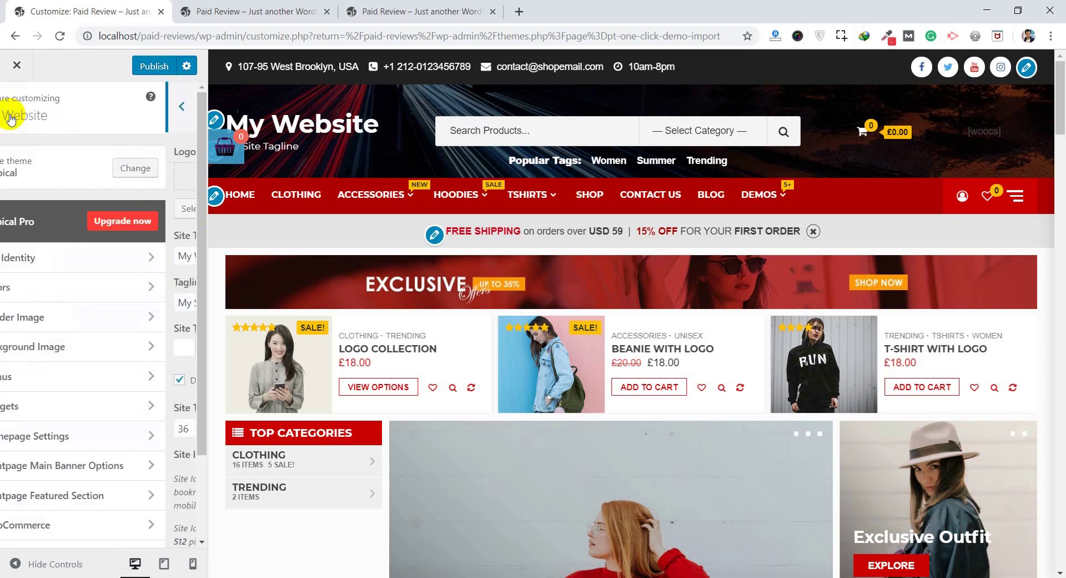
- Try #383838 as the site's background color, and restore the default color
click(96, 287)
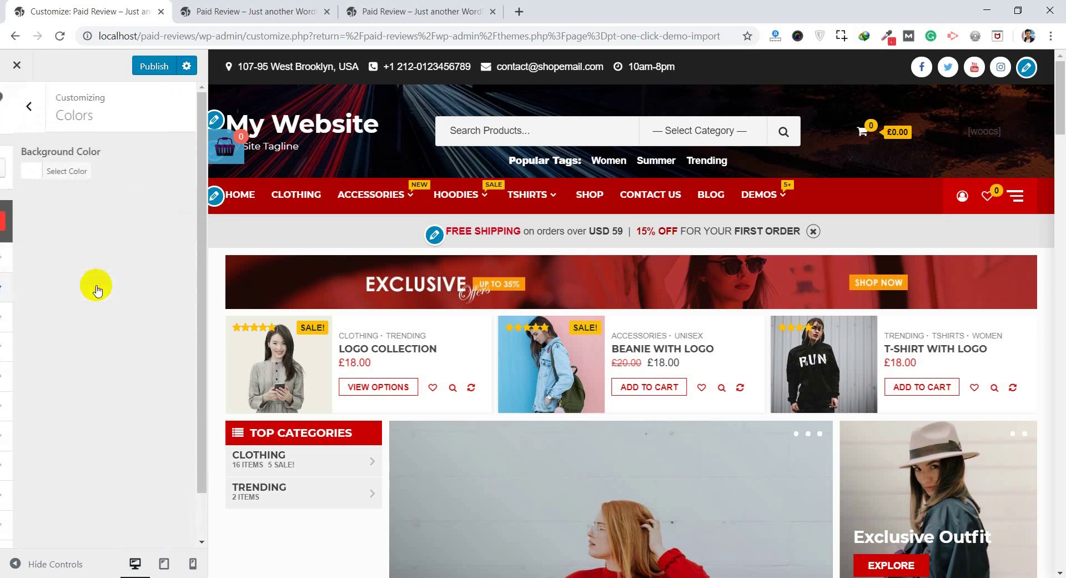
click(58, 174)
drag(91, 228, 109, 292)
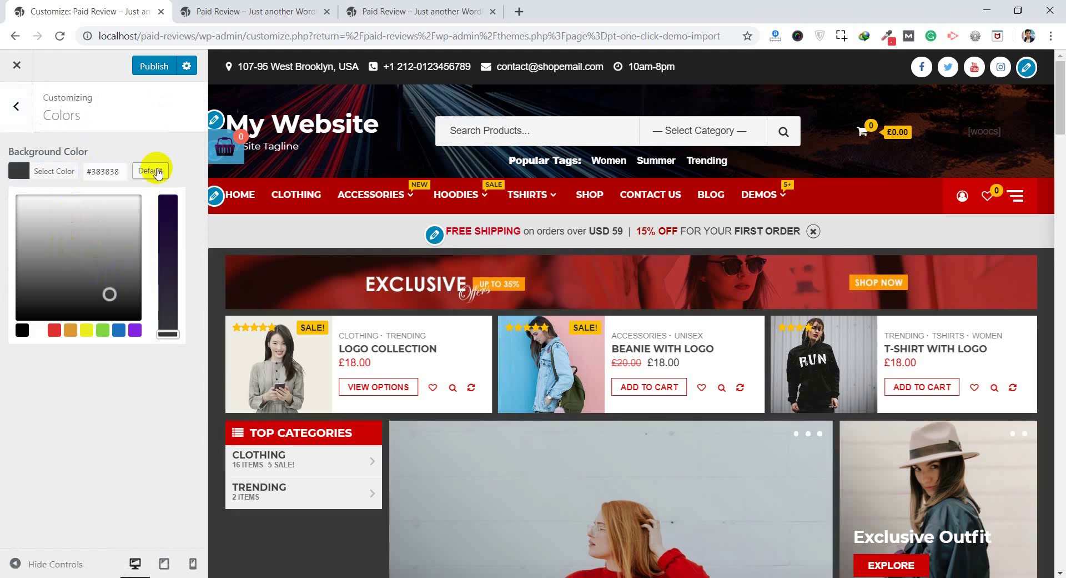
click(158, 173)
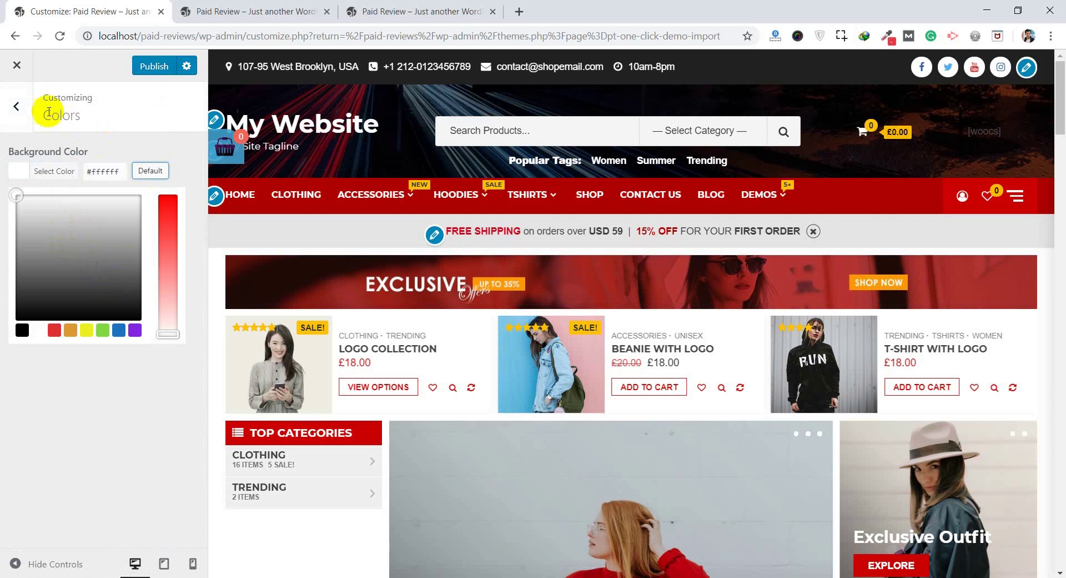
click(17, 106)
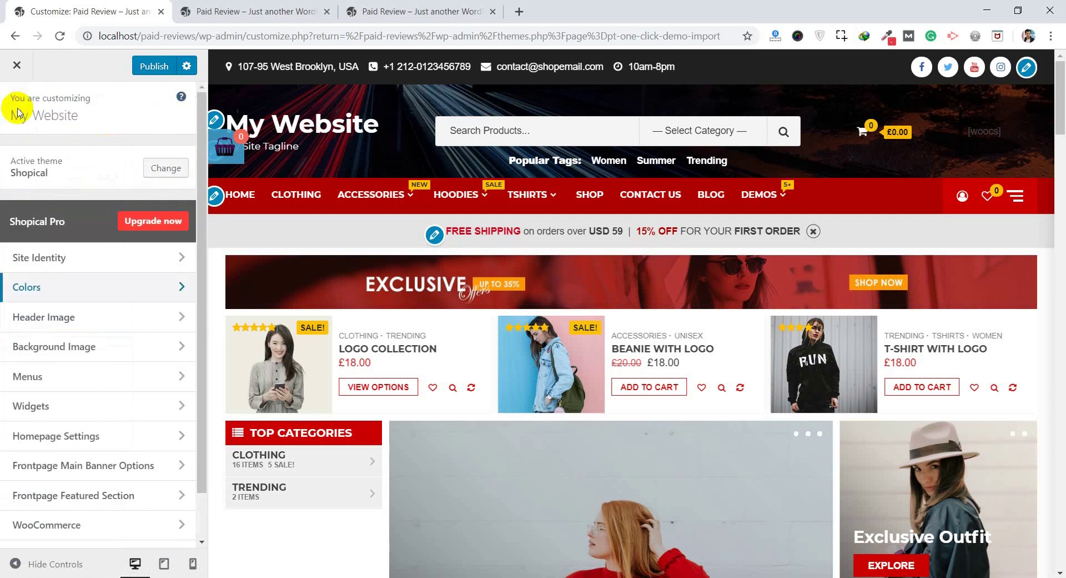
- View the Header Image and Background Image settings in the Customizer
click(111, 317)
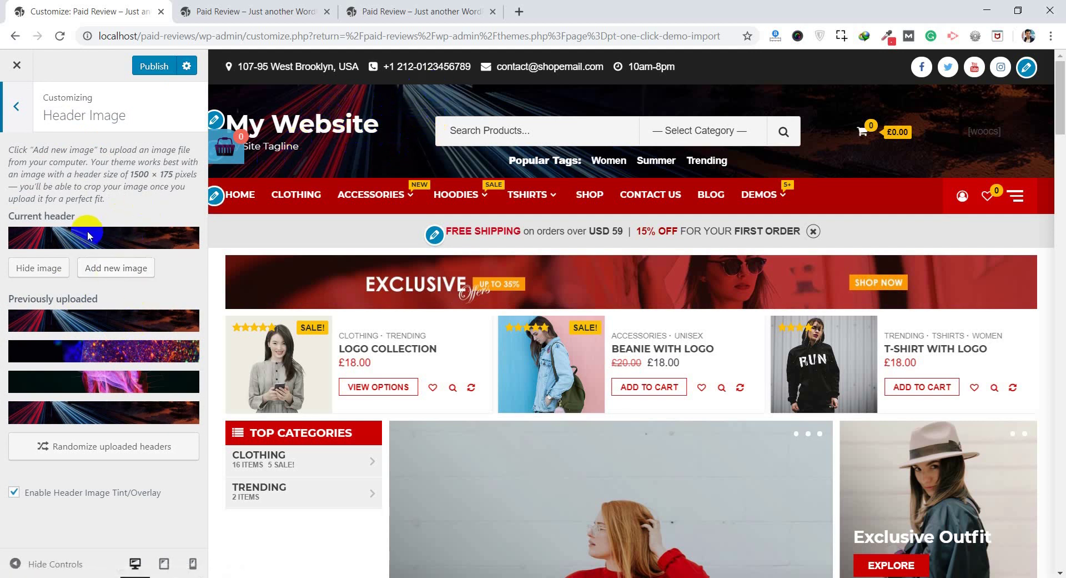
click(21, 106)
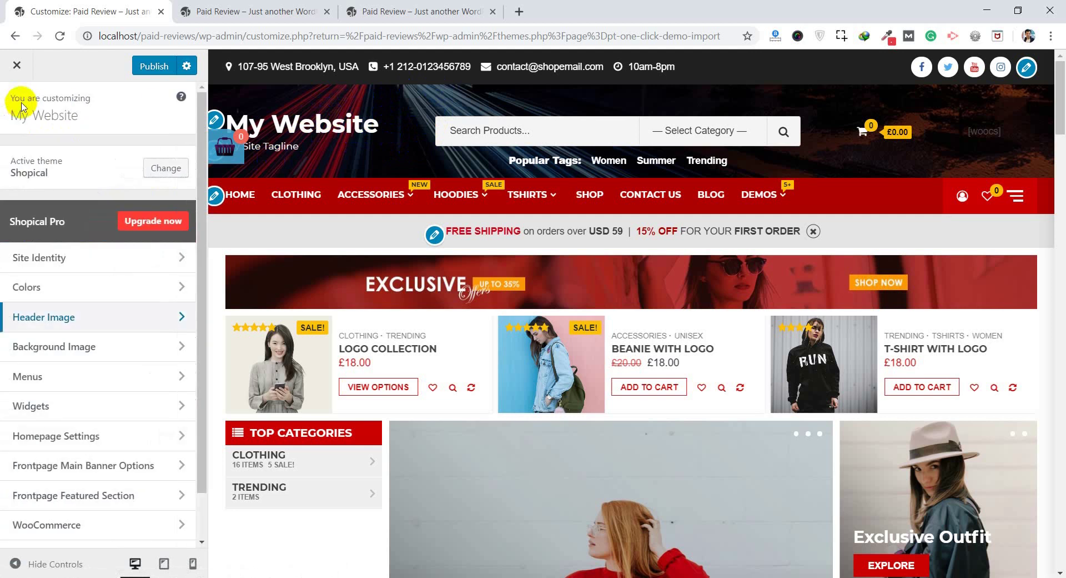
click(112, 345)
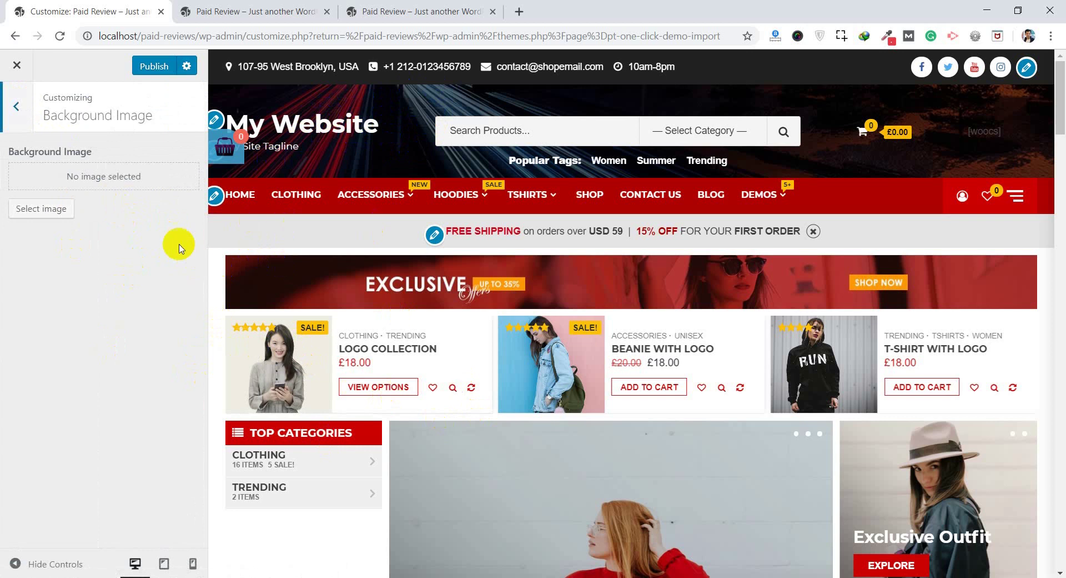
click(17, 106)
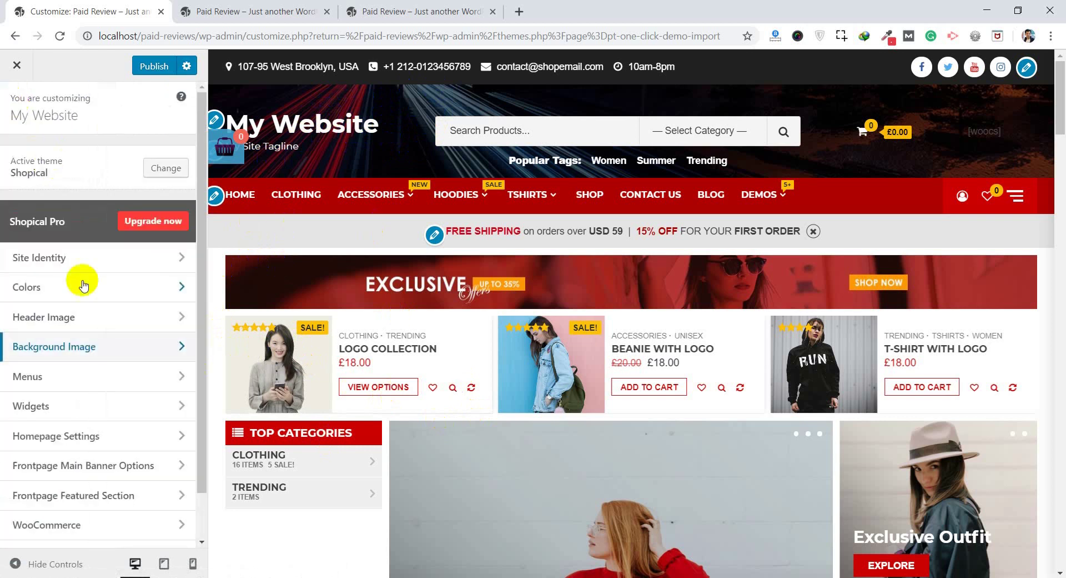
- Open the Footer menu items menu and examine where its links appear in the preview's footer
click(108, 376)
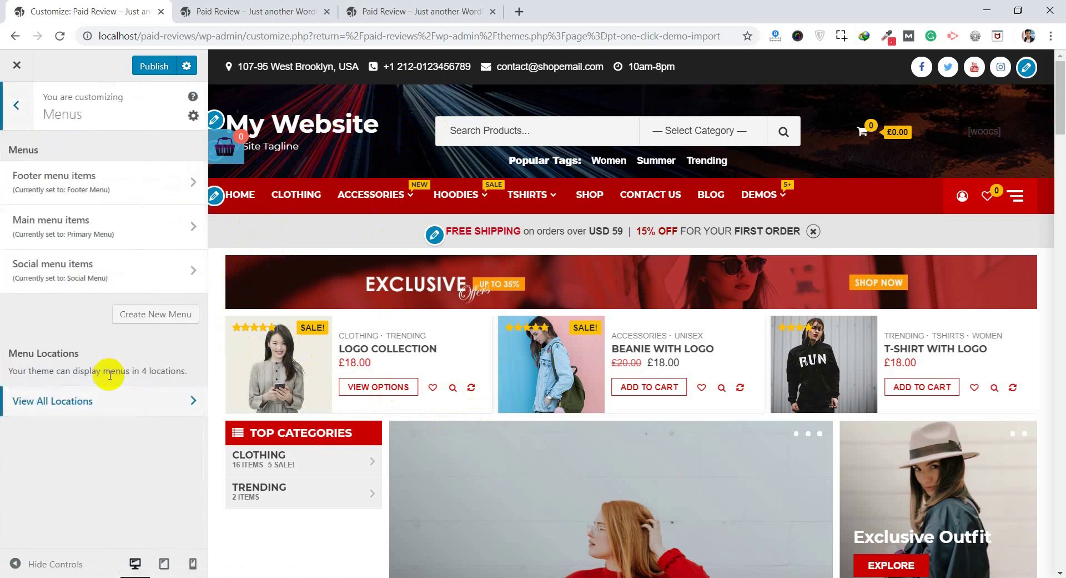
click(108, 186)
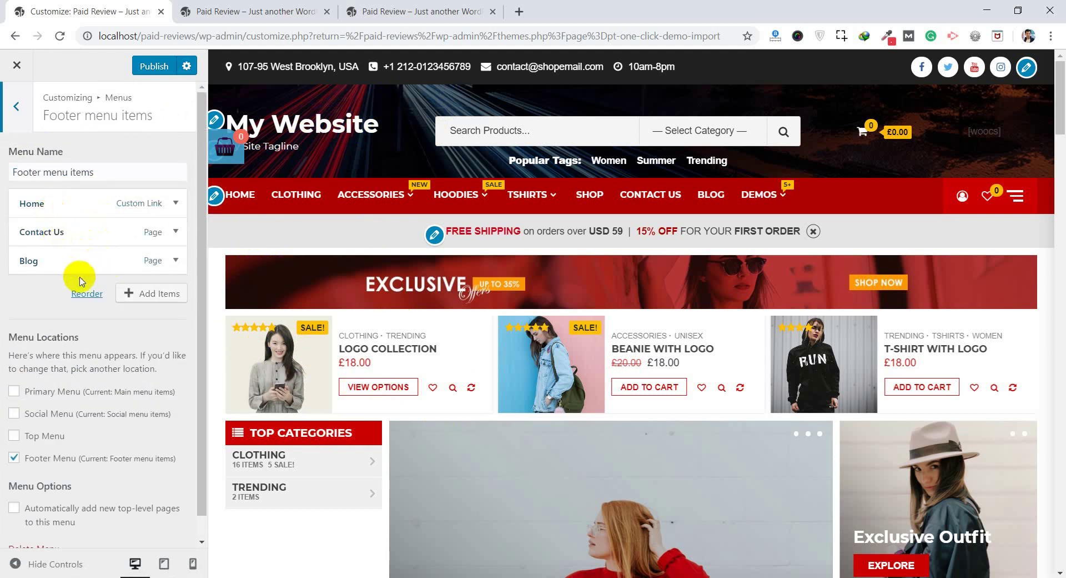
scroll(518, 322, down, 7)
scroll(518, 323, down, 20)
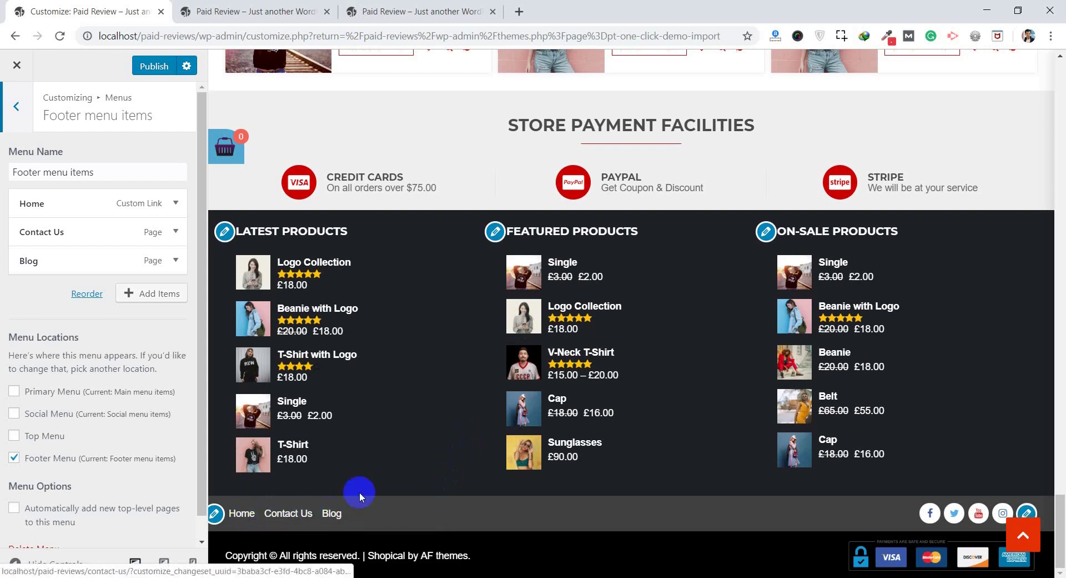
- Open the Main menu items menu, review its entries, and return to the list of menus
scroll(362, 492, up, 20)
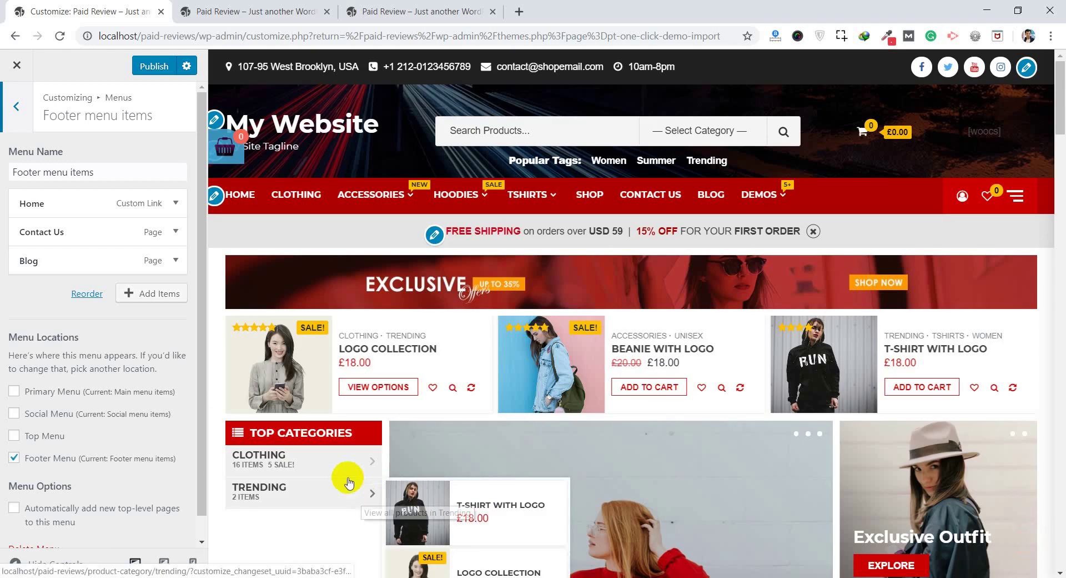
click(16, 106)
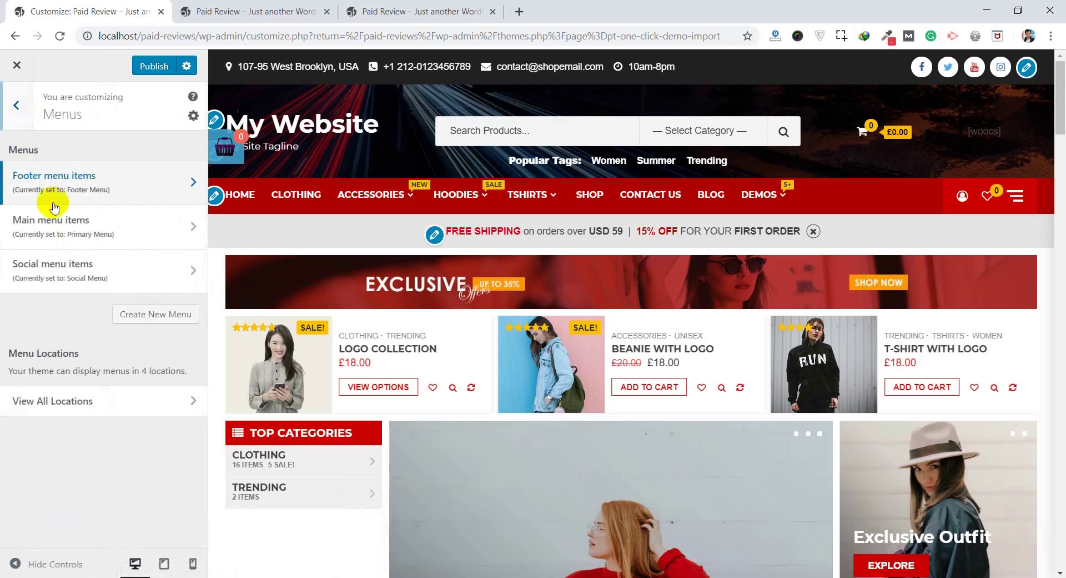
click(114, 233)
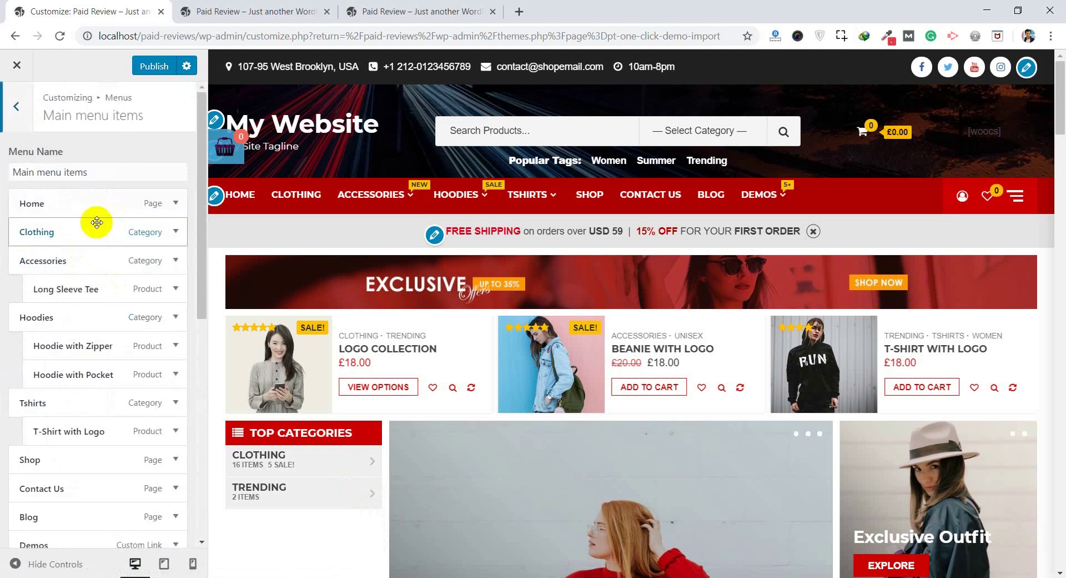
scroll(105, 408, down, 3)
scroll(103, 411, up, 3)
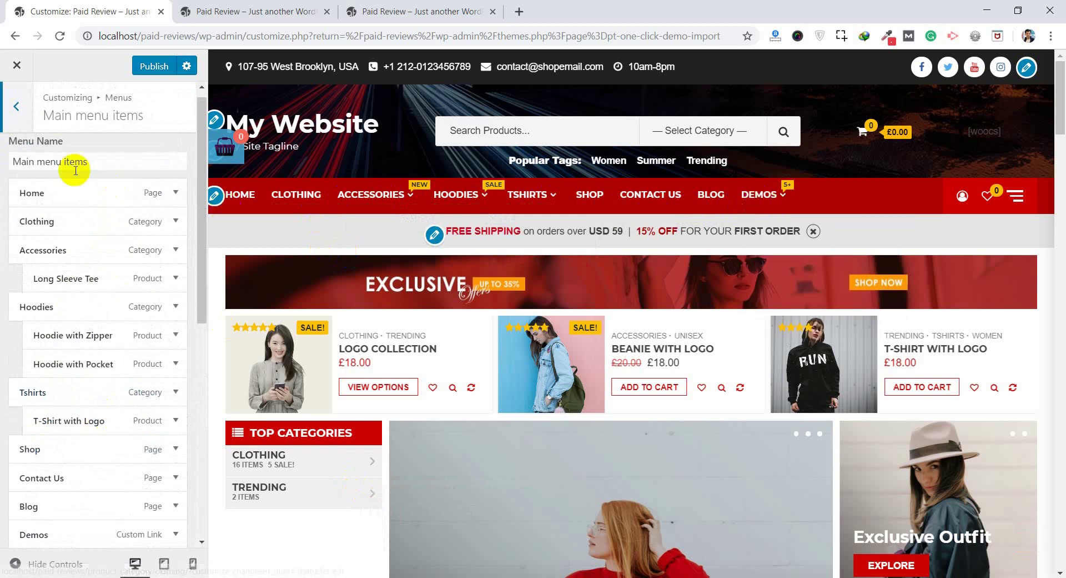
scroll(76, 166, up, 1)
click(18, 109)
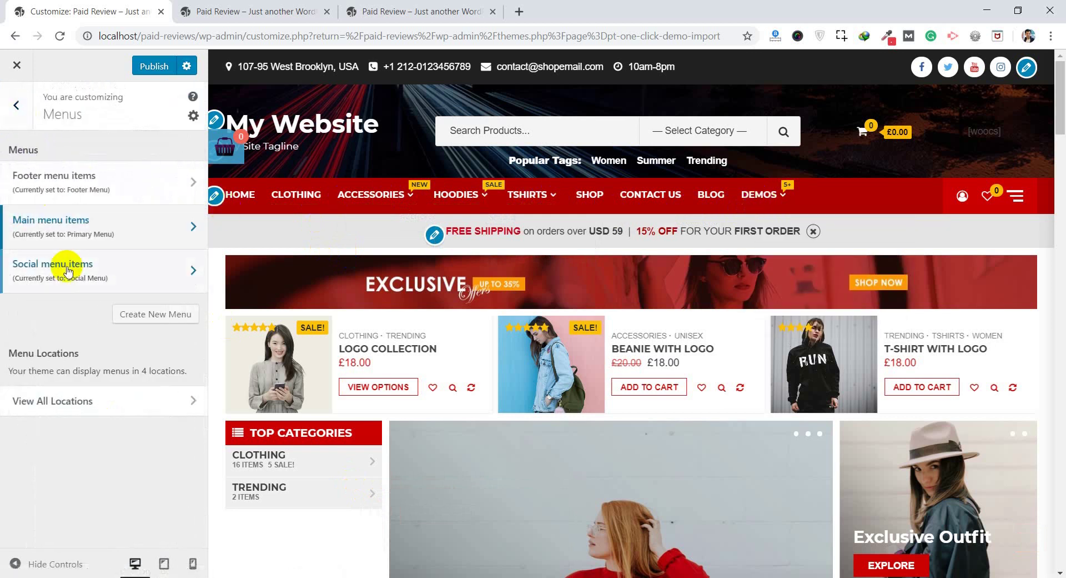
- Add a custom link to the LinkedIn website with the text "Linkedin" to the Social menu items menu
click(108, 266)
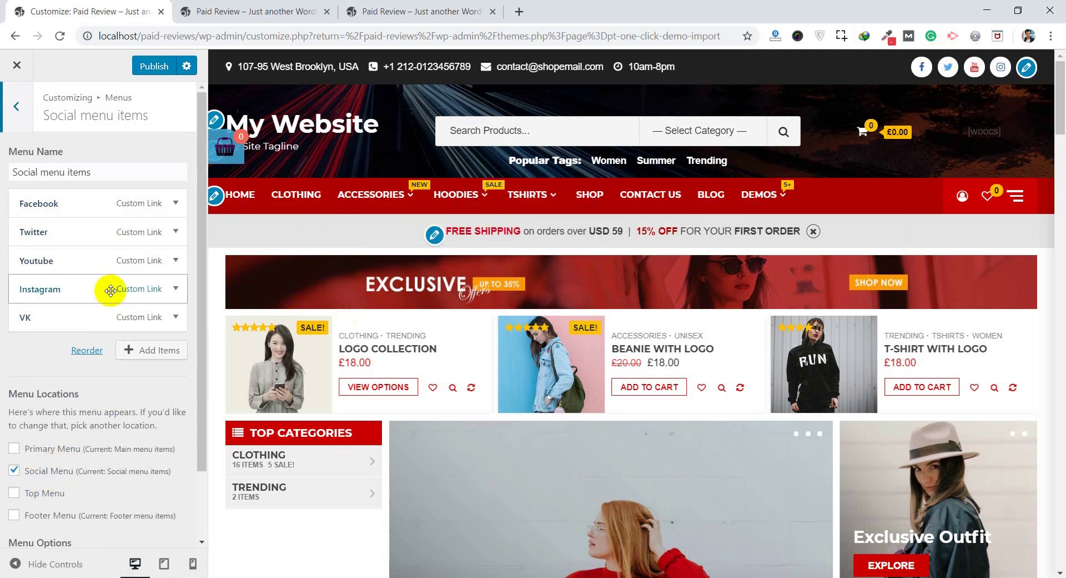
click(158, 353)
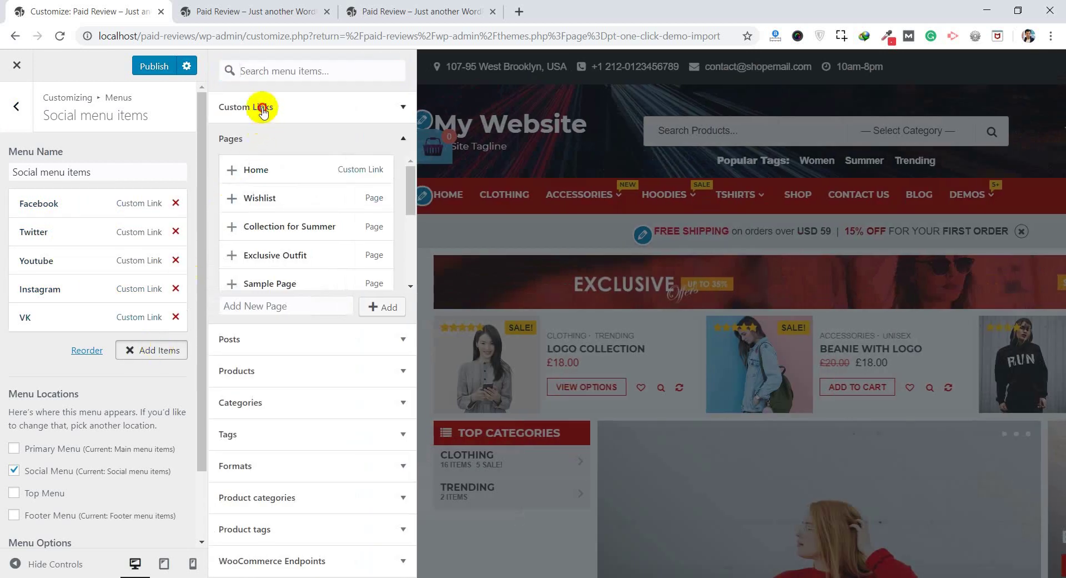
click(264, 111)
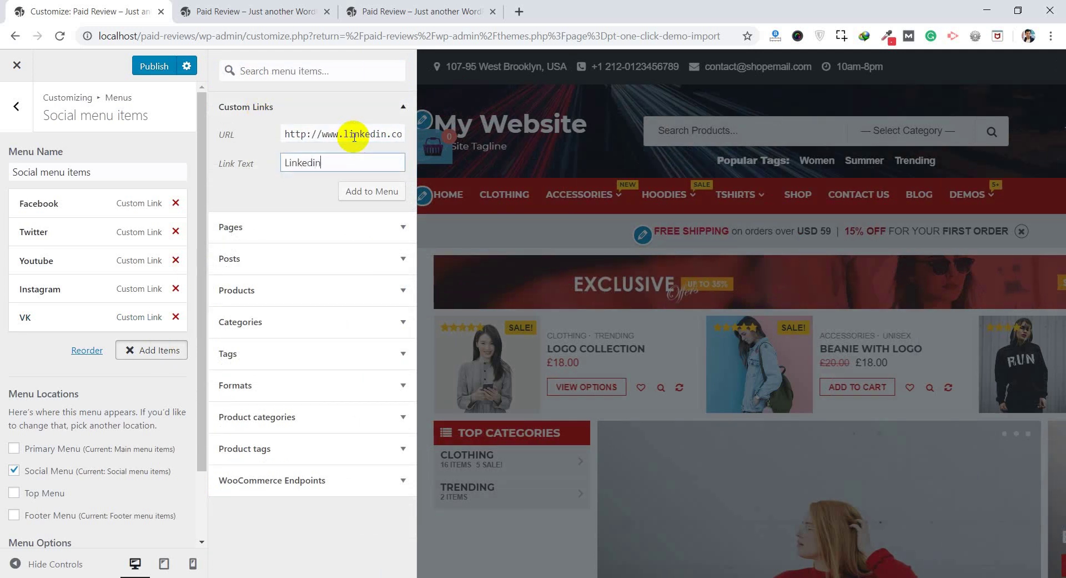
click(321, 165)
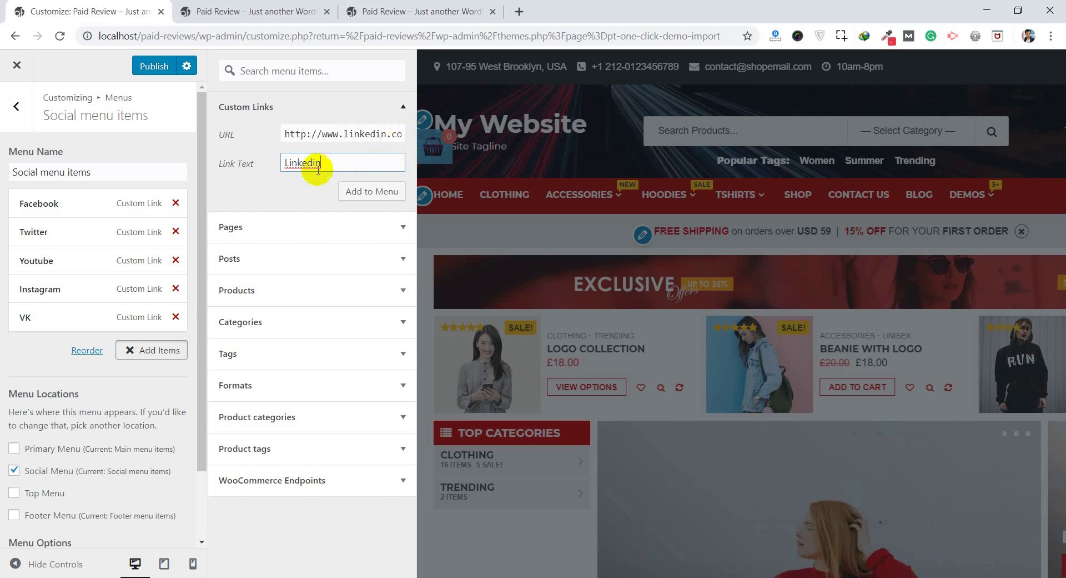
click(358, 195)
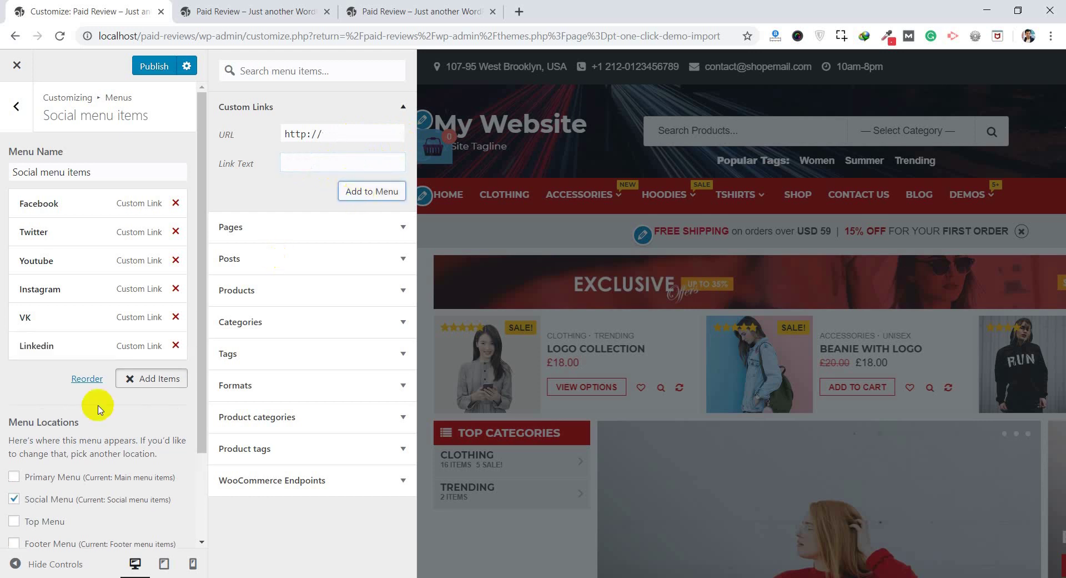
click(37, 403)
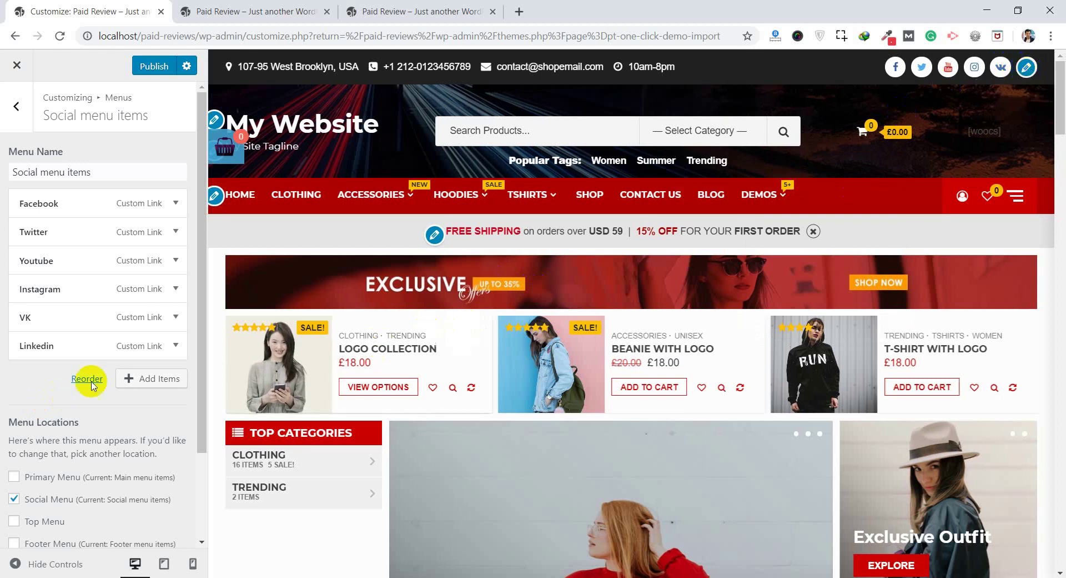
- Move the Linkedin item directly below Facebook in the social menu and return to the main Customizer sections
drag(60, 321, 57, 231)
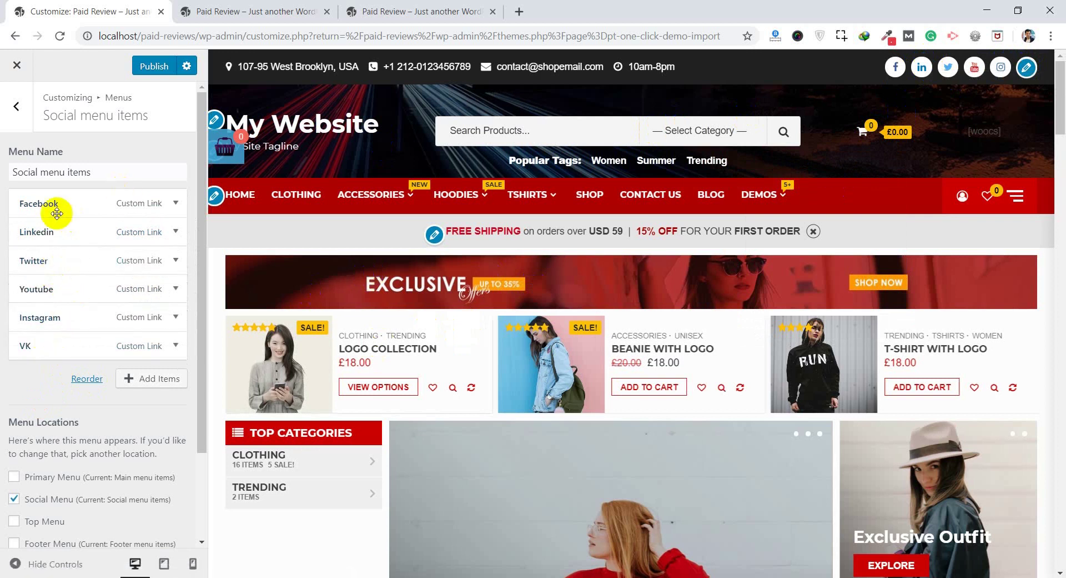
click(17, 105)
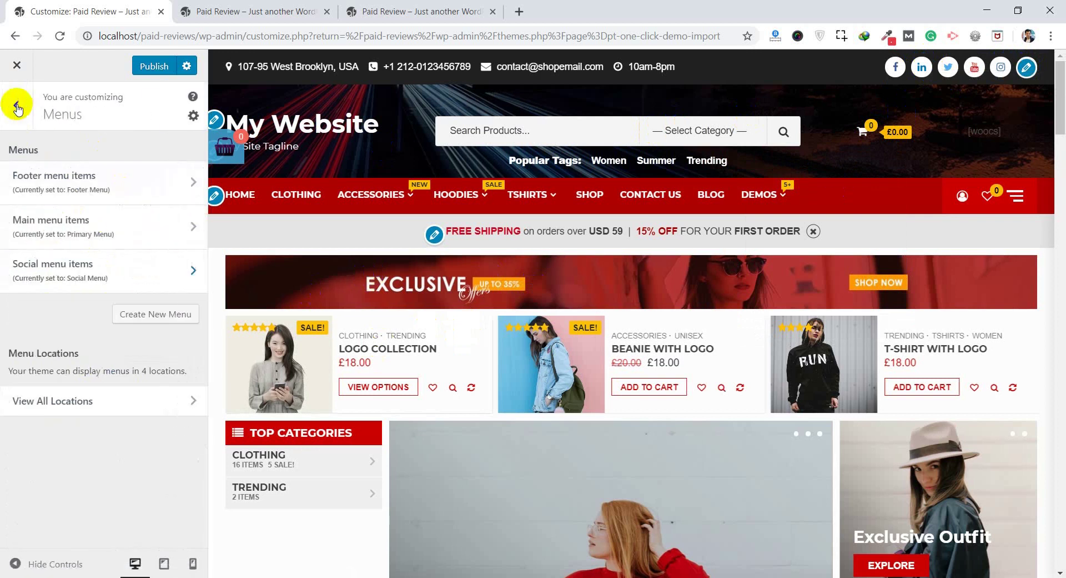
click(17, 105)
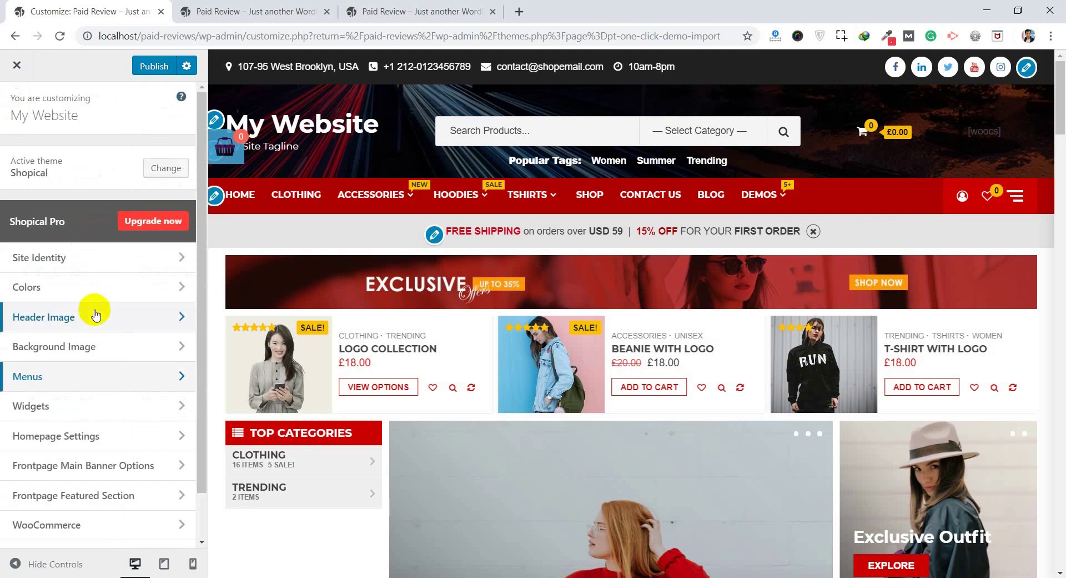
- Open the Widgets settings and examine the site's off-canvas panel in the preview, closing it when done
click(127, 413)
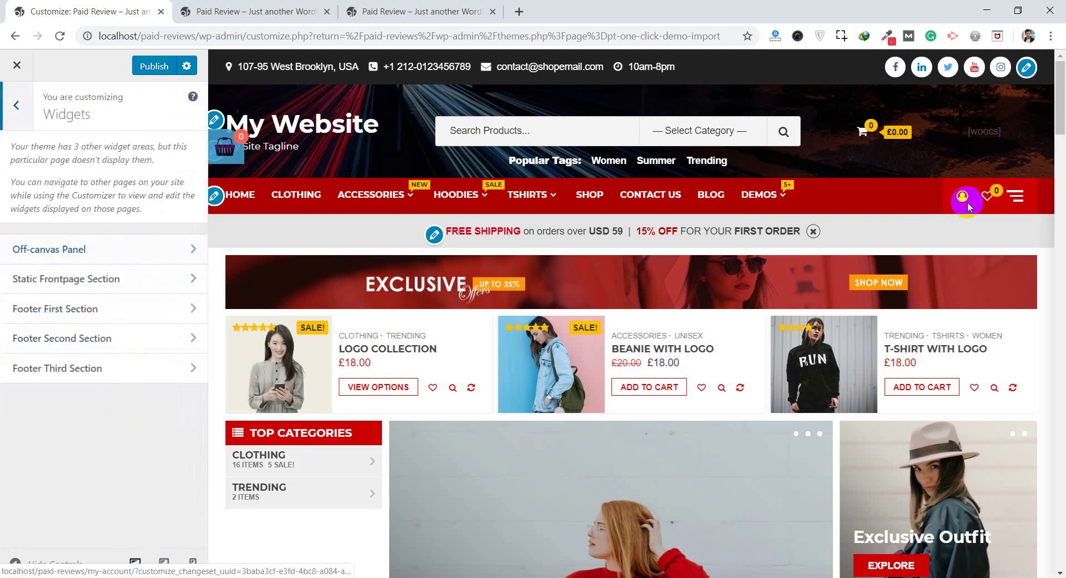
click(1016, 195)
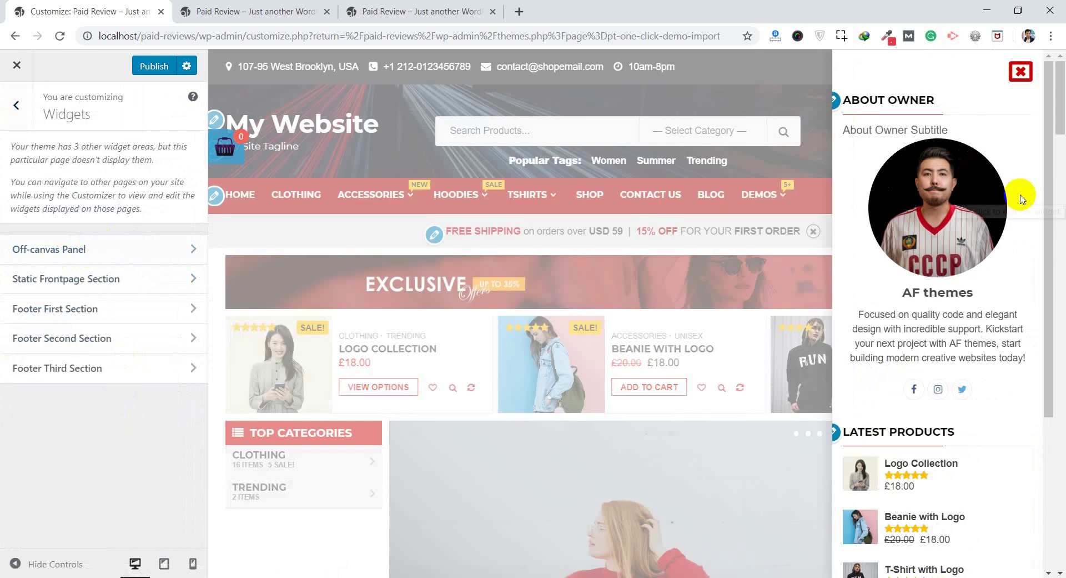
scroll(989, 244, down, 10)
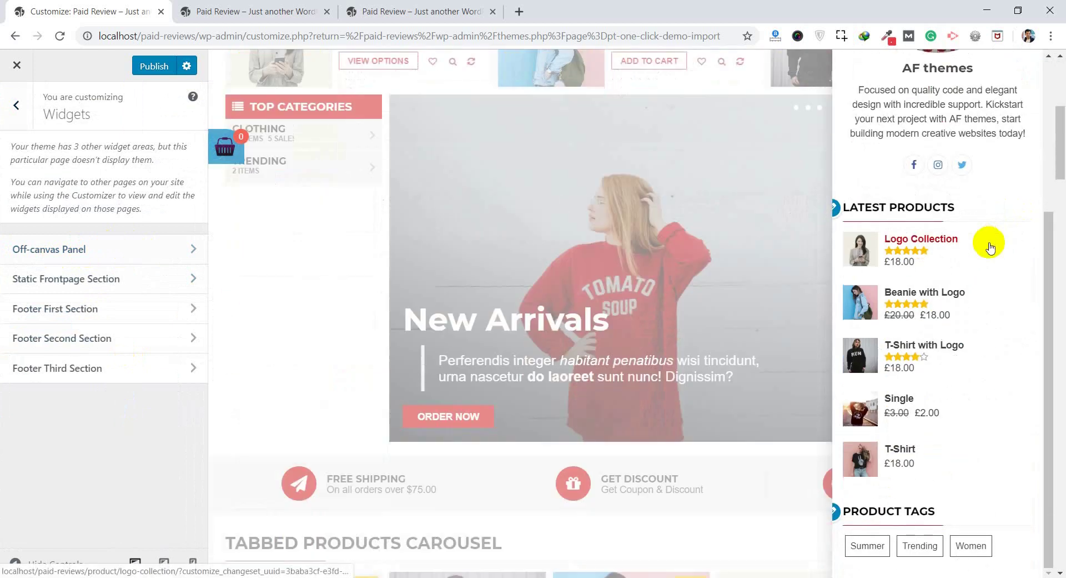
scroll(991, 248, up, 5)
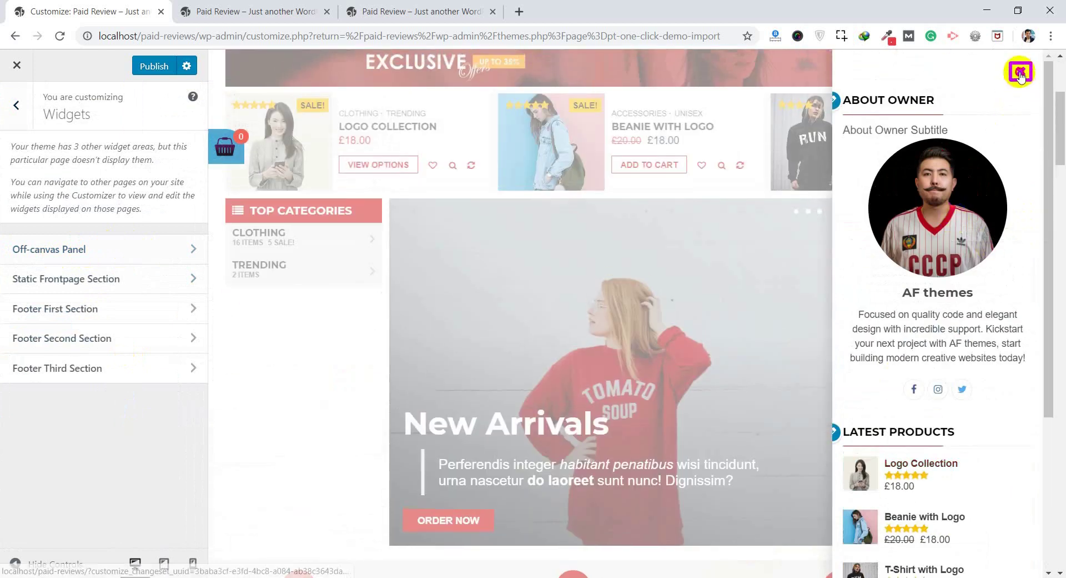
click(1021, 72)
scroll(873, 185, up, 5)
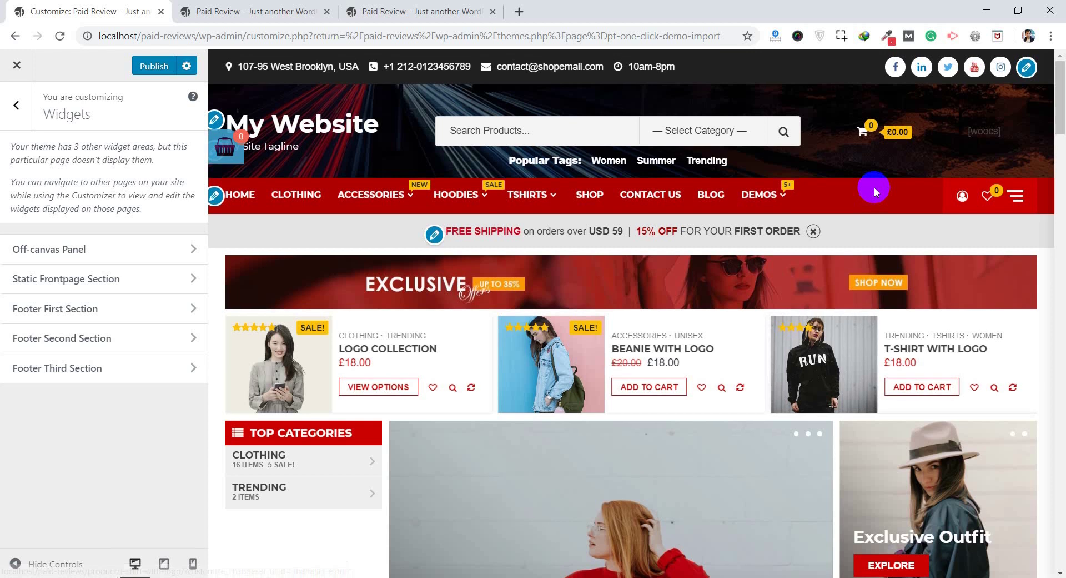
- Compare the Off-canvas Panel widget area's widgets with the panel's content in the preview, and return to the widget areas
click(1018, 196)
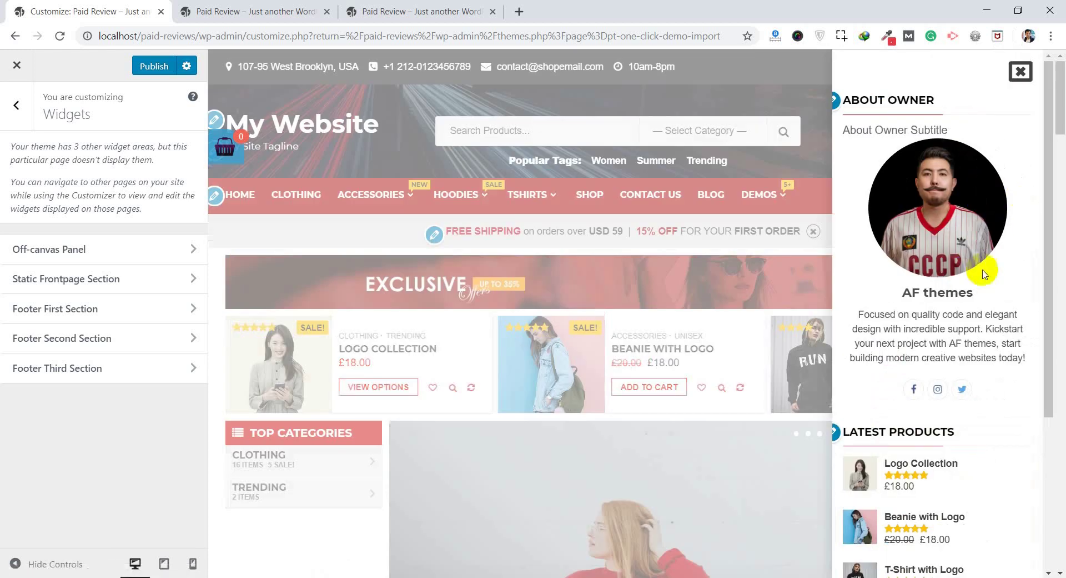
scroll(961, 330, down, 4)
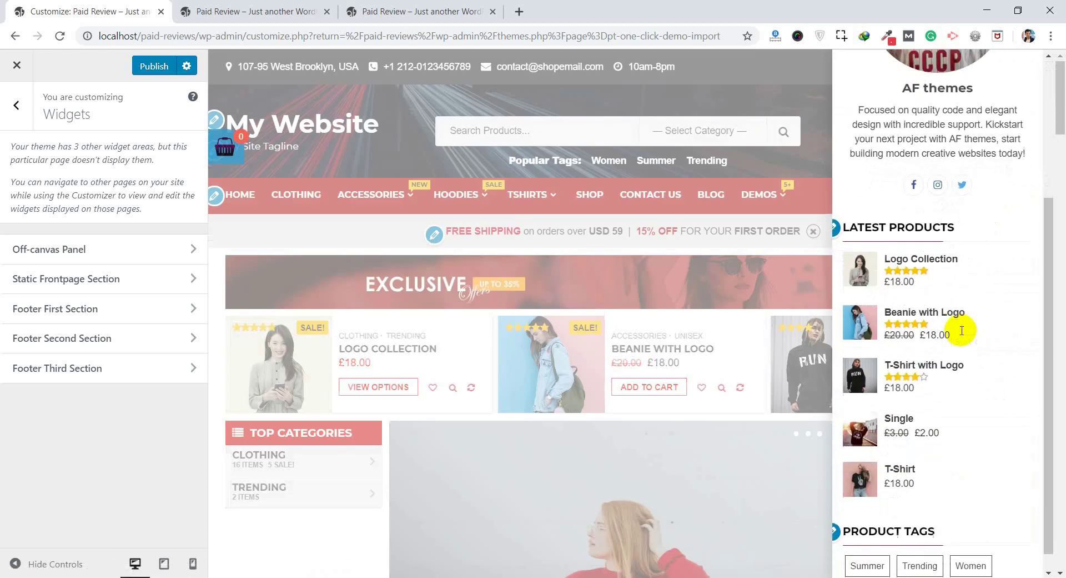
click(117, 254)
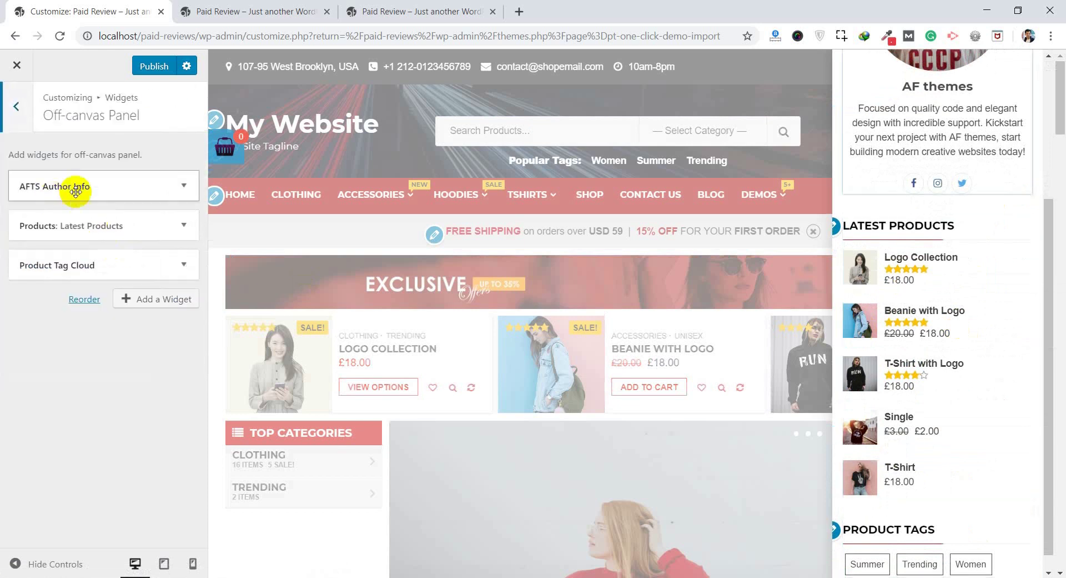
scroll(873, 233, up, 4)
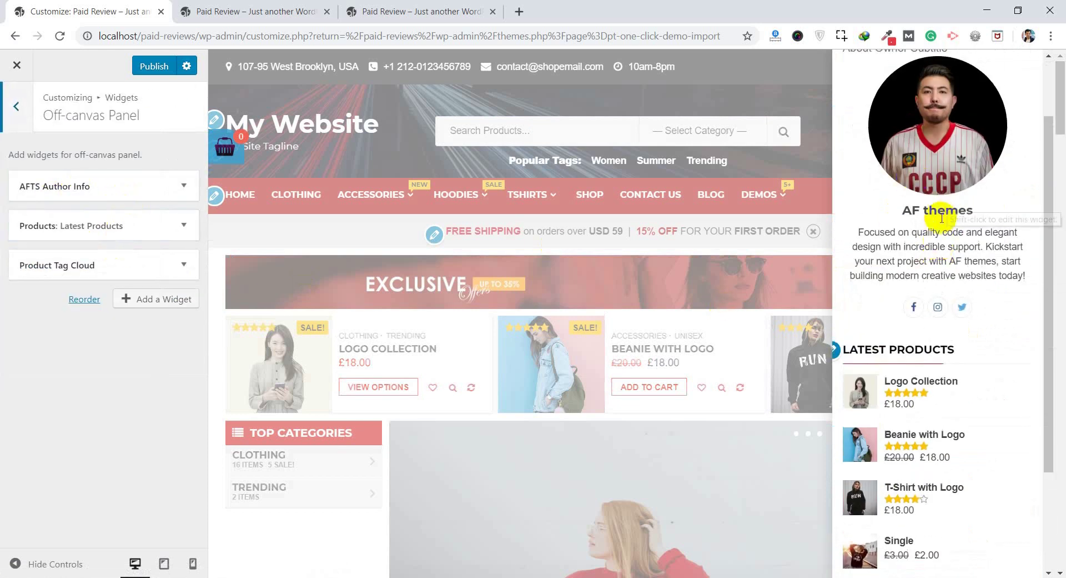
scroll(916, 273, down, 2)
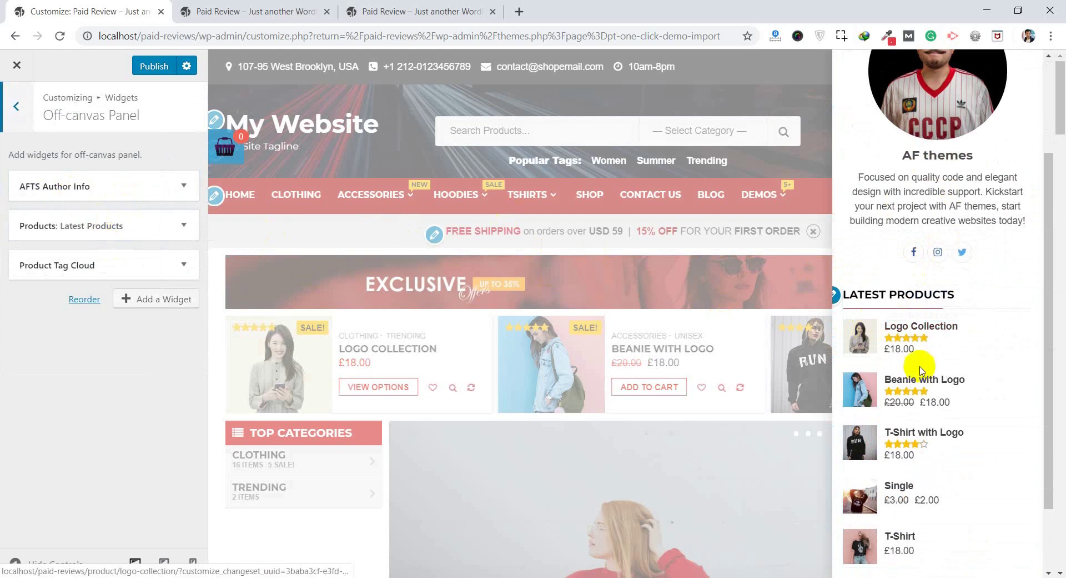
scroll(929, 403, down, 2)
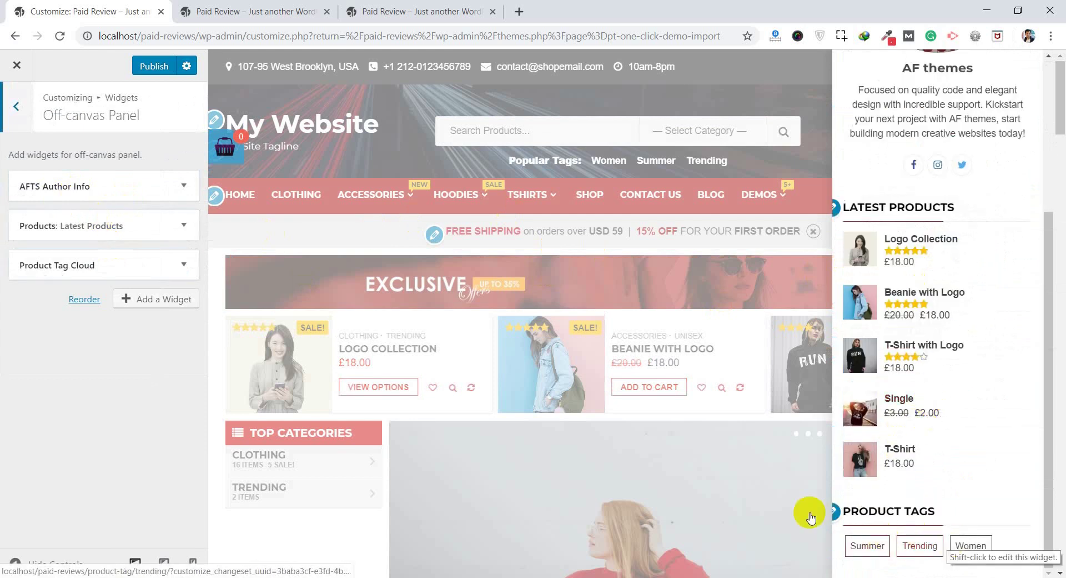
scroll(888, 311, up, 5)
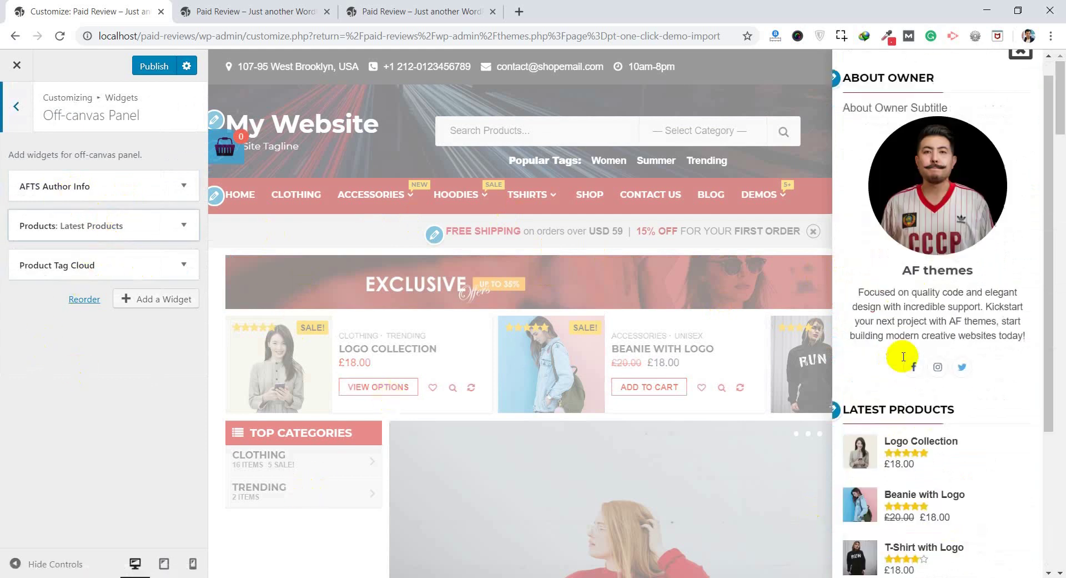
click(1021, 71)
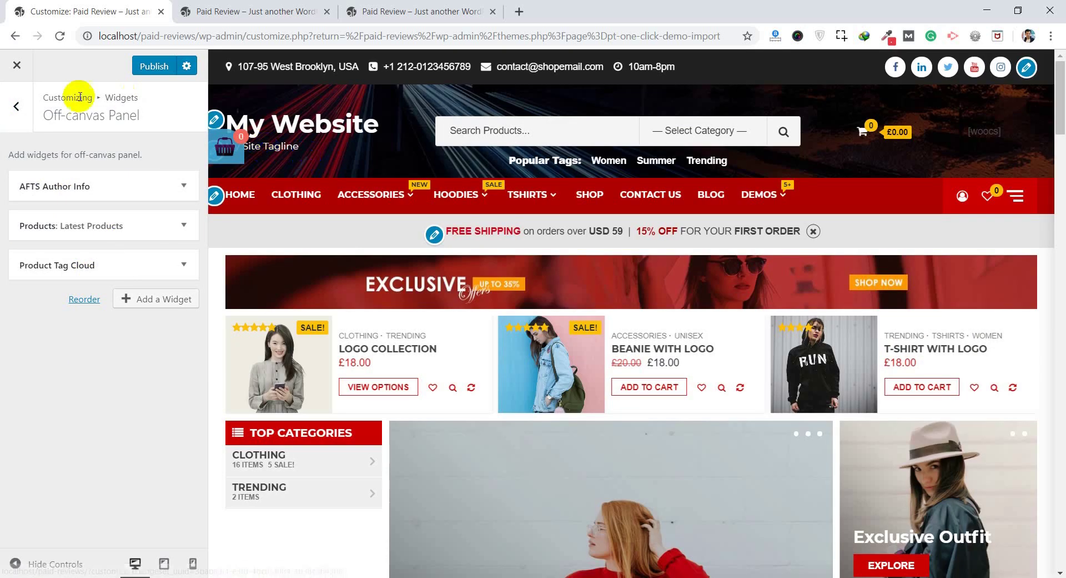
click(6, 118)
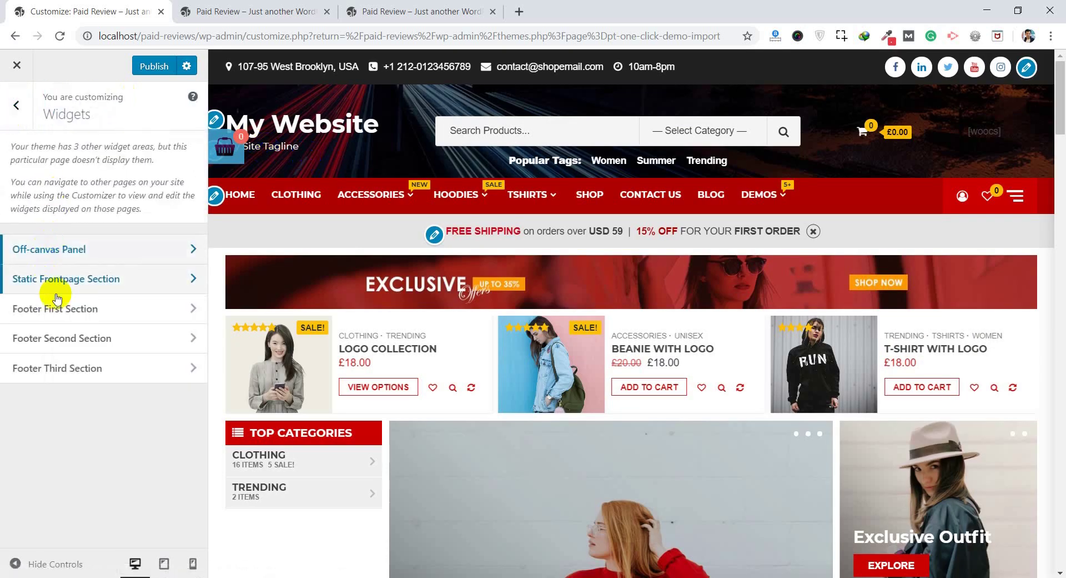
- Open the Static Frontpage Section widget area and examine where its widgets appear on the homepage preview
click(88, 291)
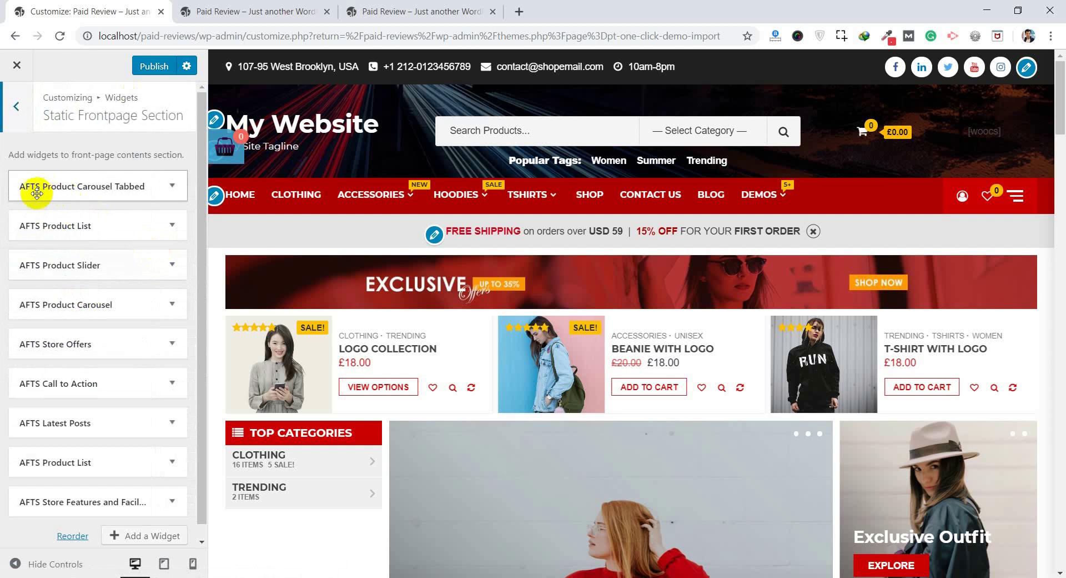
scroll(496, 339, down, 9)
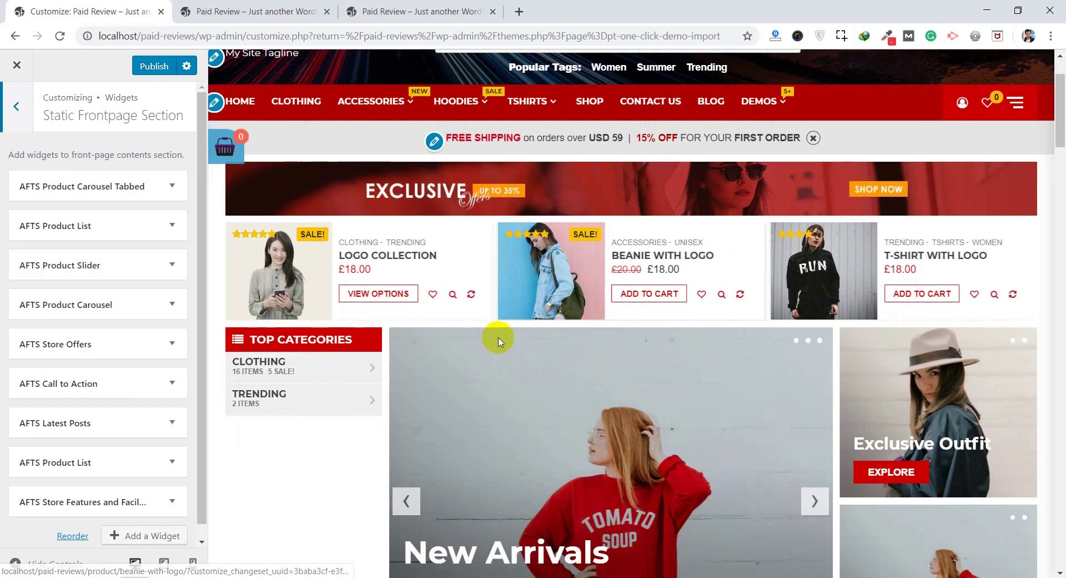
scroll(498, 340, down, 2)
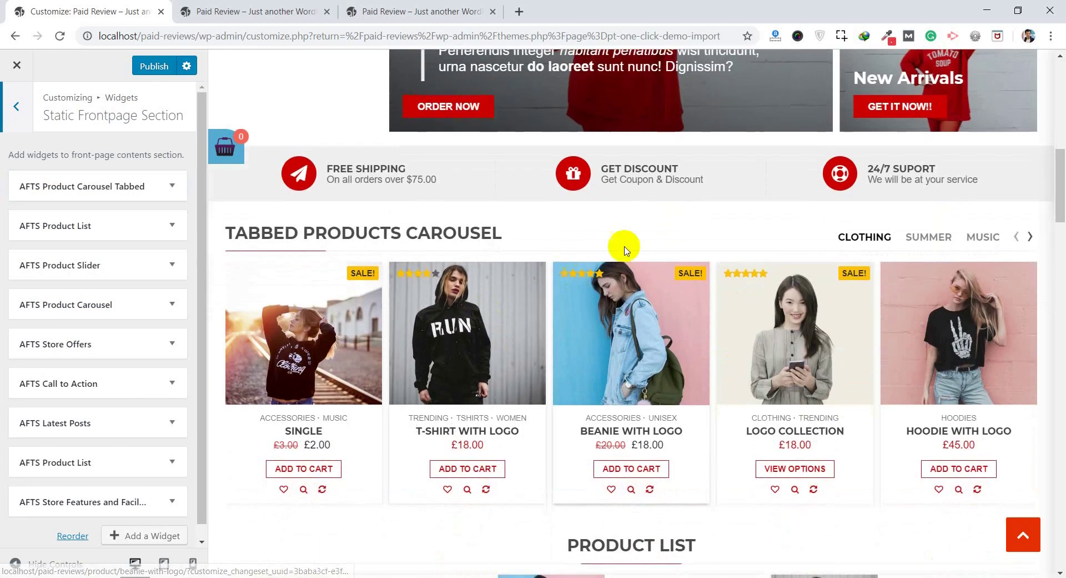
scroll(623, 296, down, 1)
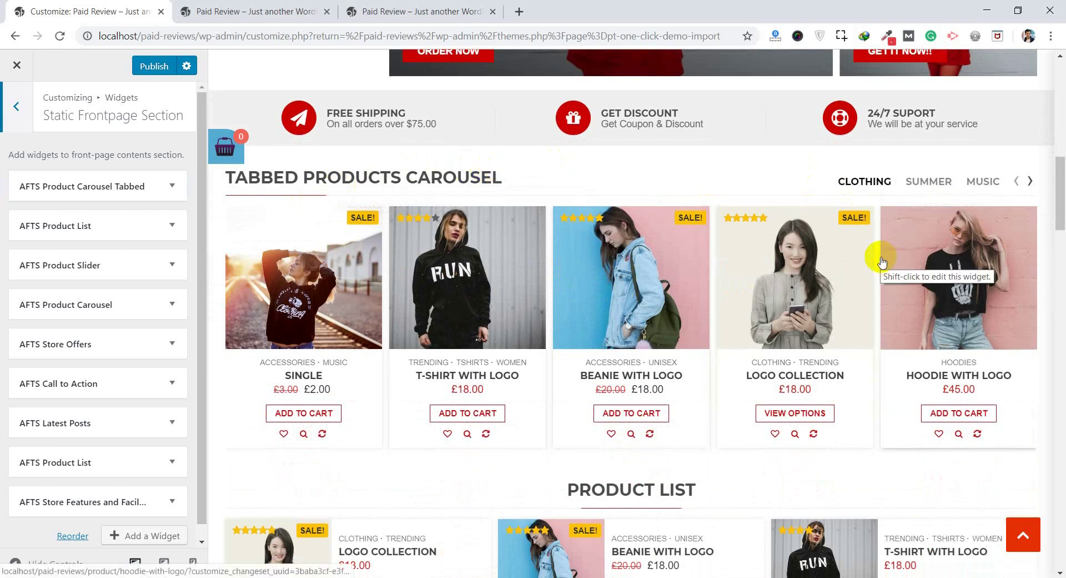
scroll(883, 261, down, 20)
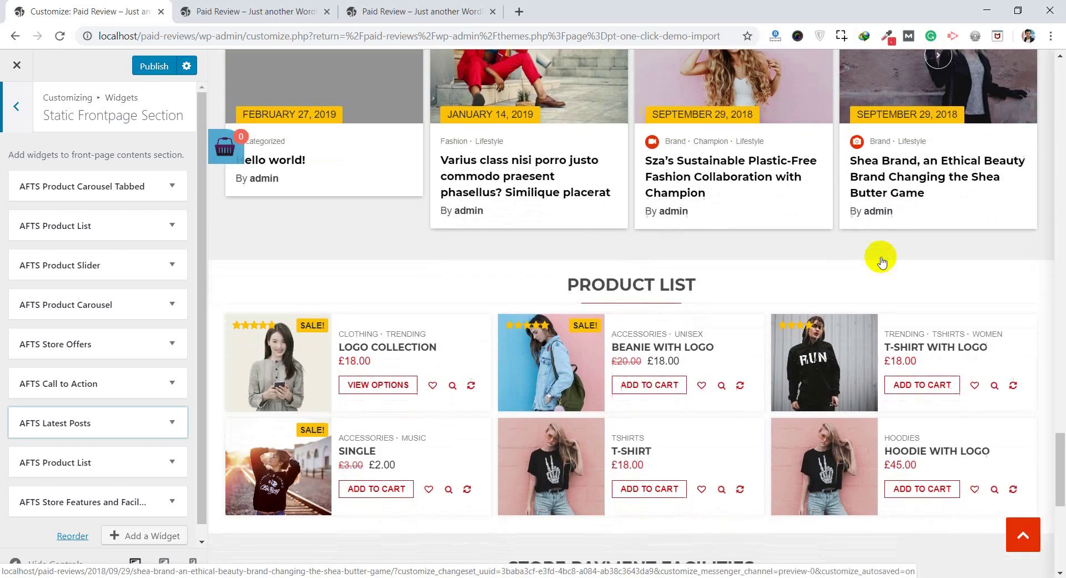
scroll(882, 261, down, 7)
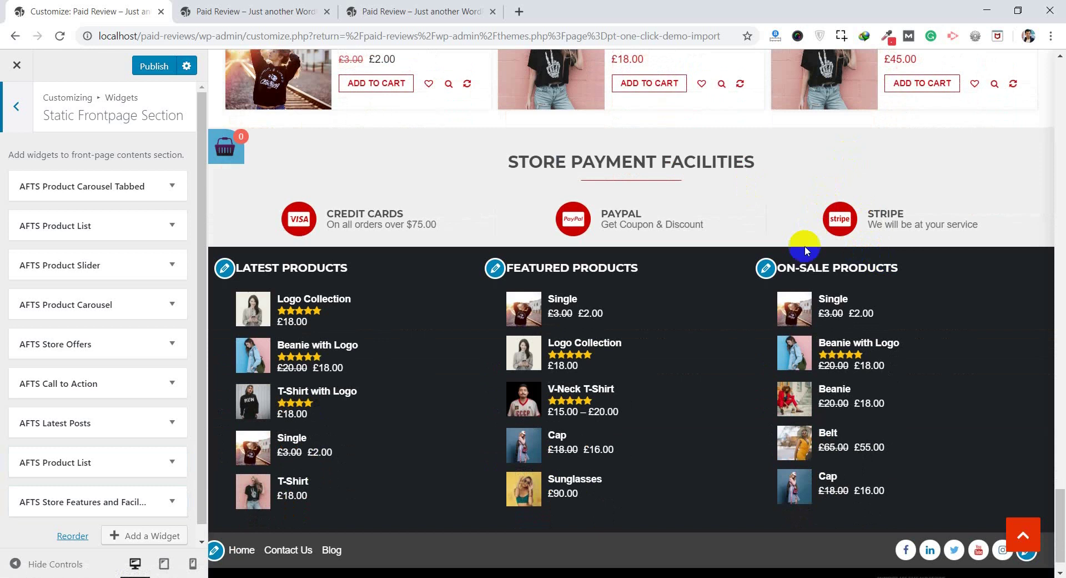
scroll(694, 321, down, 1)
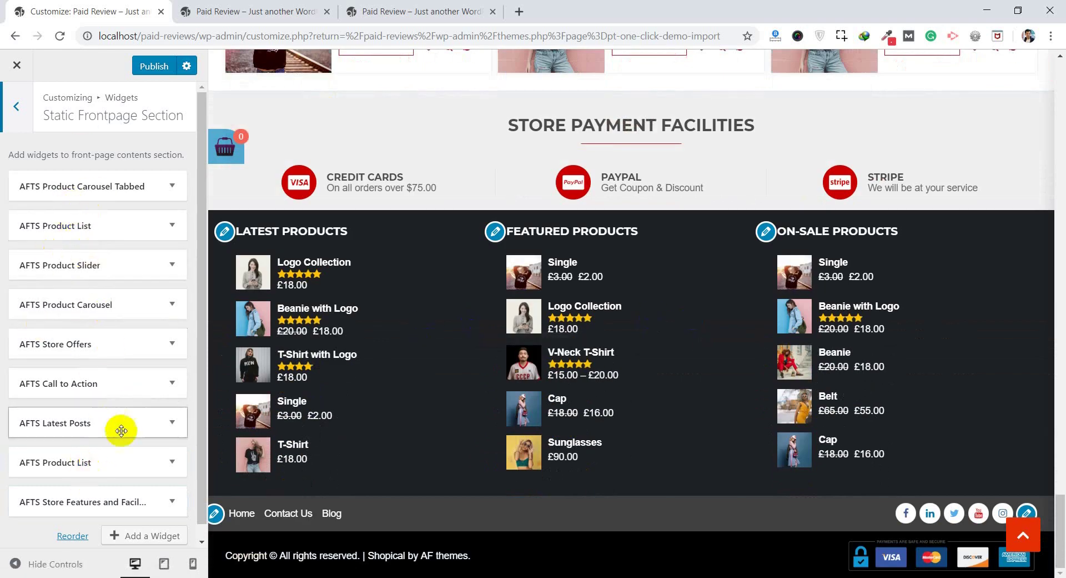
- Compare the Static Frontpage Section's widgets with the matching latest posts, store offers and product sections in the homepage preview
scroll(383, 278, up, 2)
scroll(489, 261, up, 12)
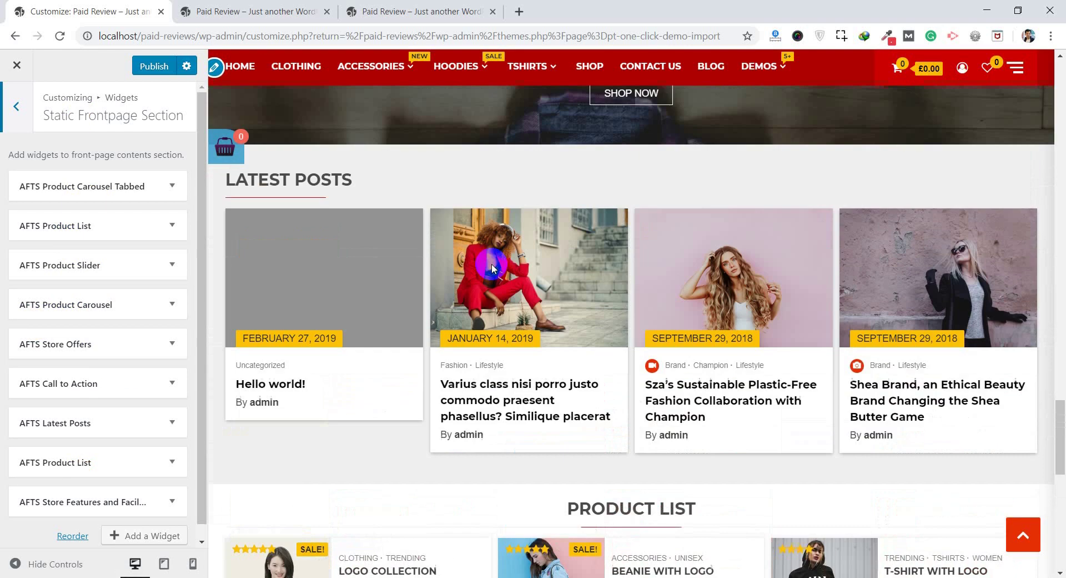
scroll(401, 423, up, 6)
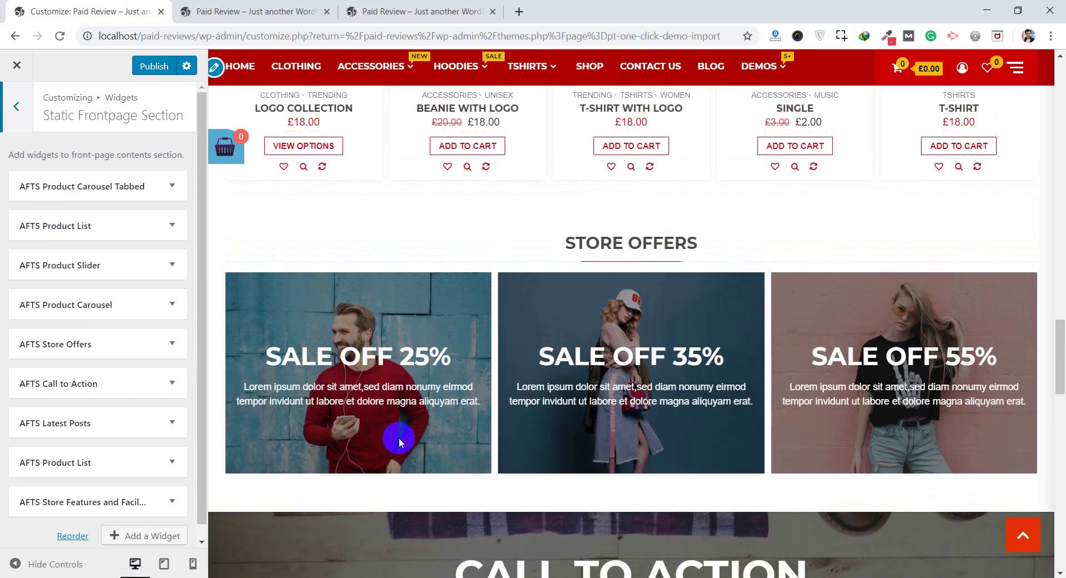
scroll(122, 291, down, 1)
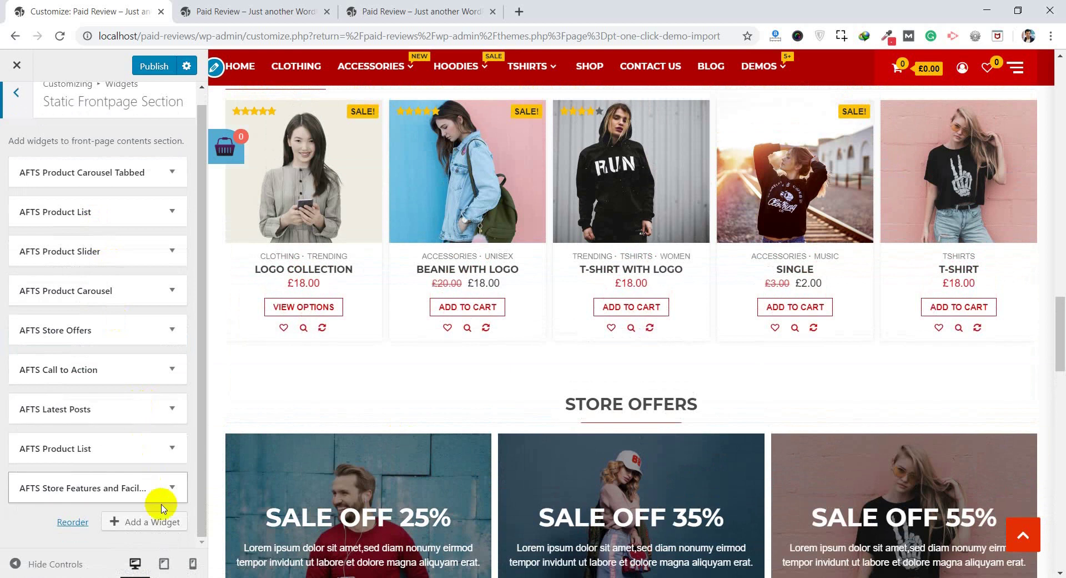
- Browse the widgets available for the Static Frontpage Section without adding any, and return to the widget areas
click(162, 525)
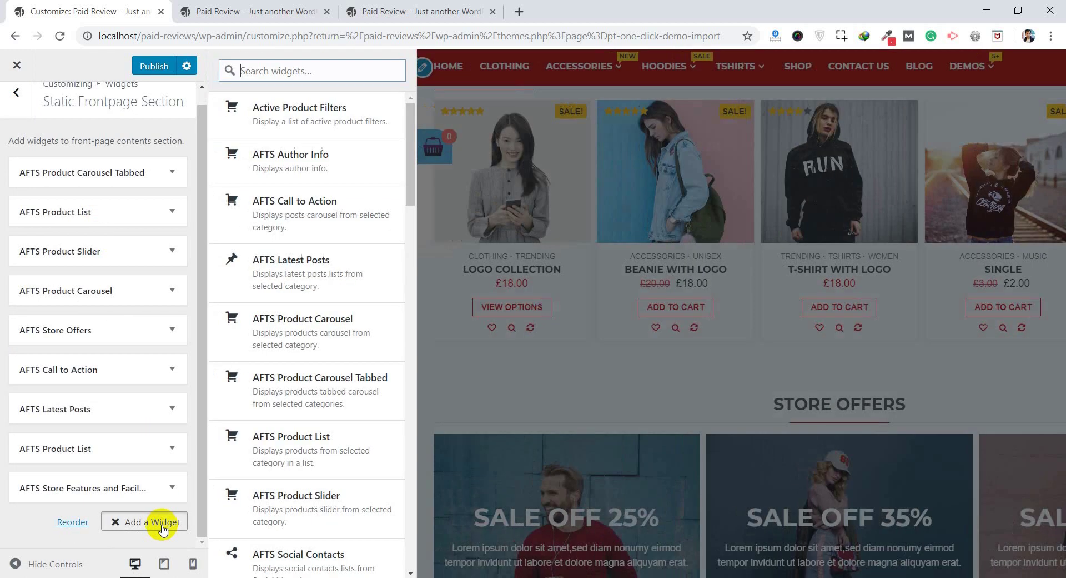
scroll(300, 313, down, 8)
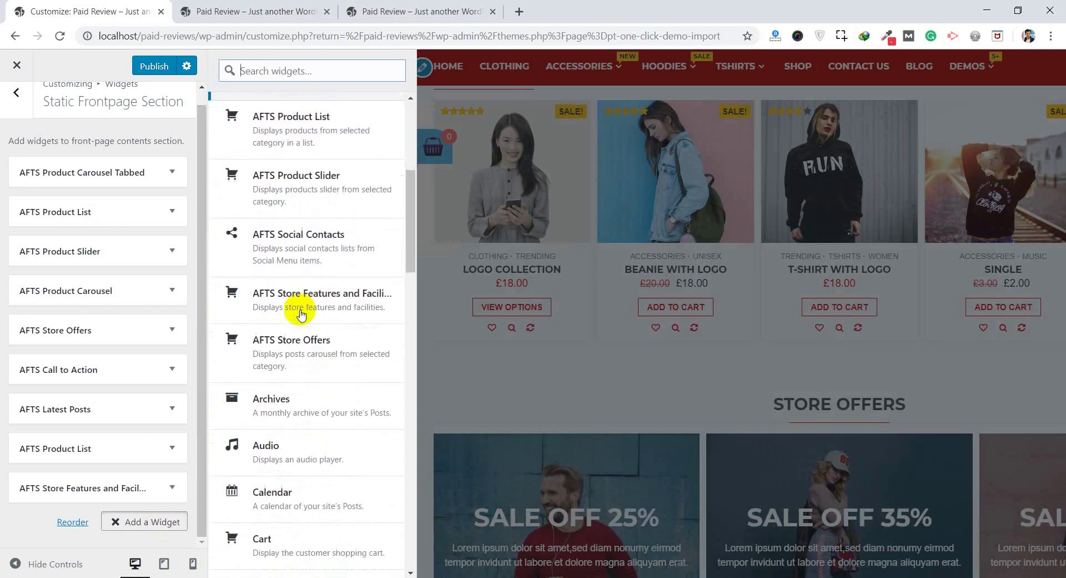
scroll(300, 313, up, 8)
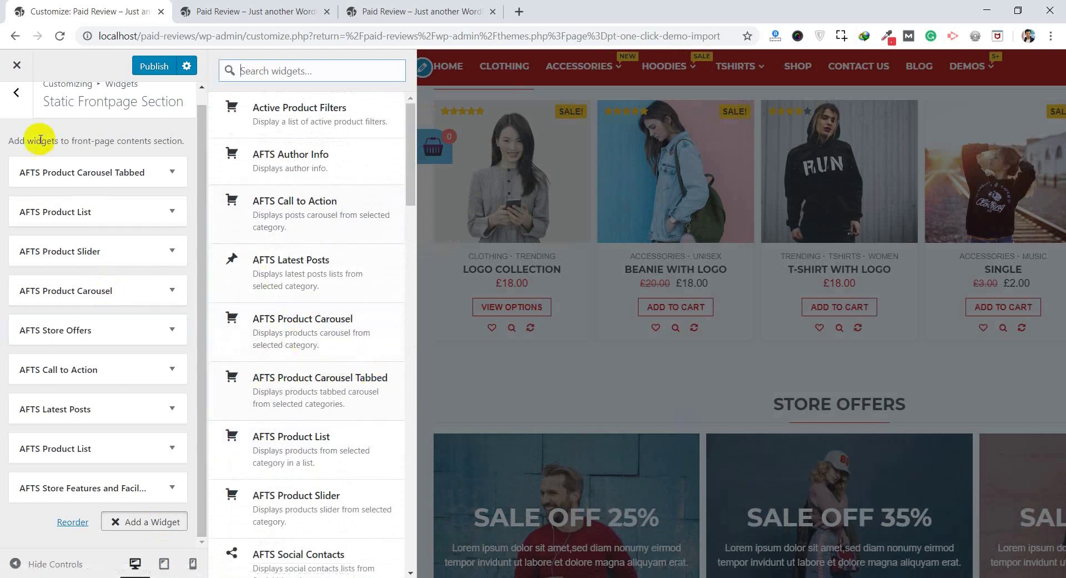
click(13, 95)
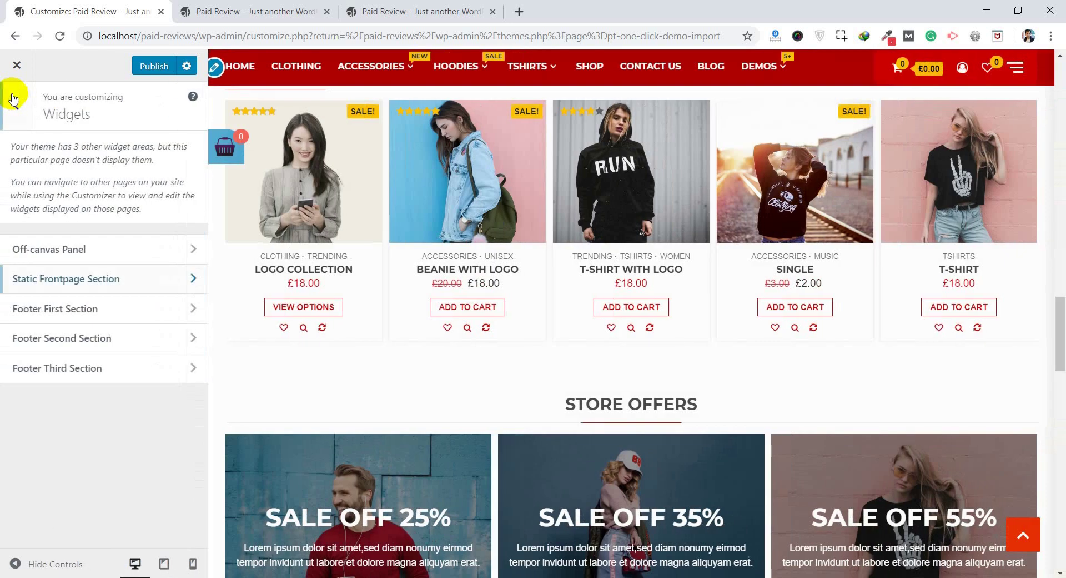
- Add an AFTS Social Contacts widget to the Footer First Section and place it above the Latest Products widget
click(117, 309)
scroll(364, 297, down, 20)
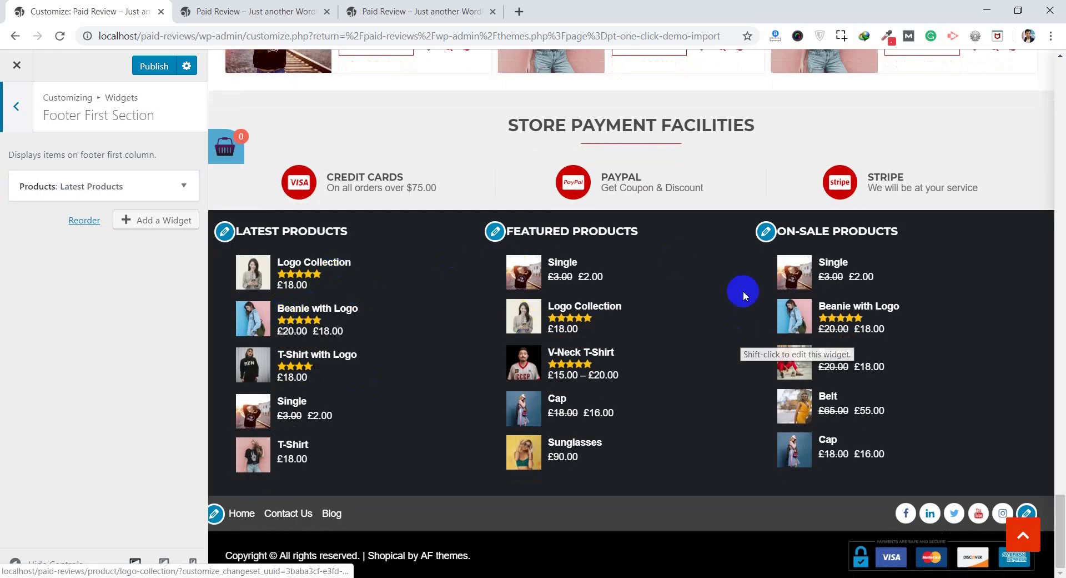
click(158, 222)
scroll(307, 345, down, 3)
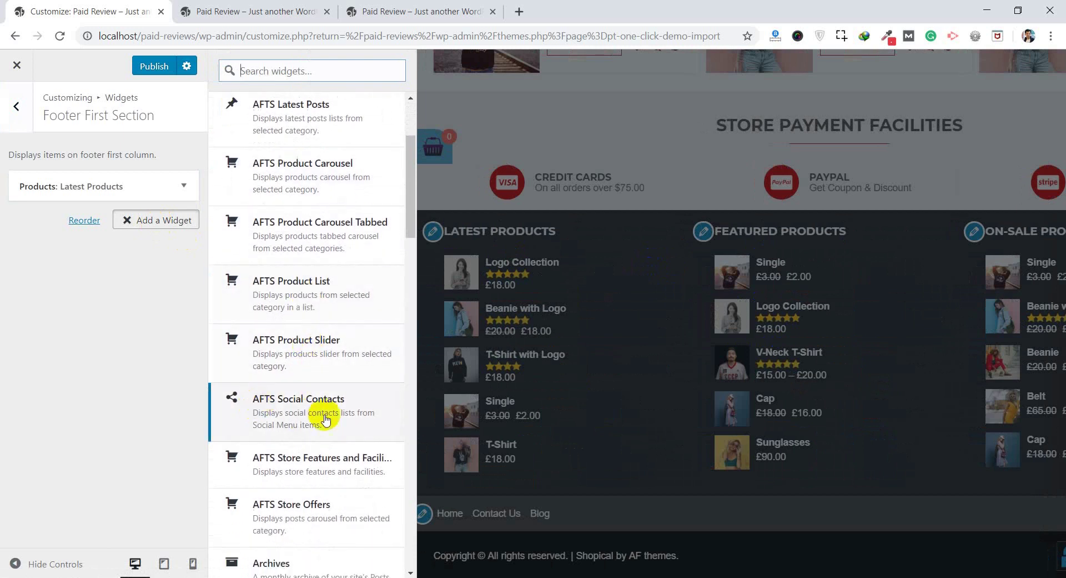
click(339, 414)
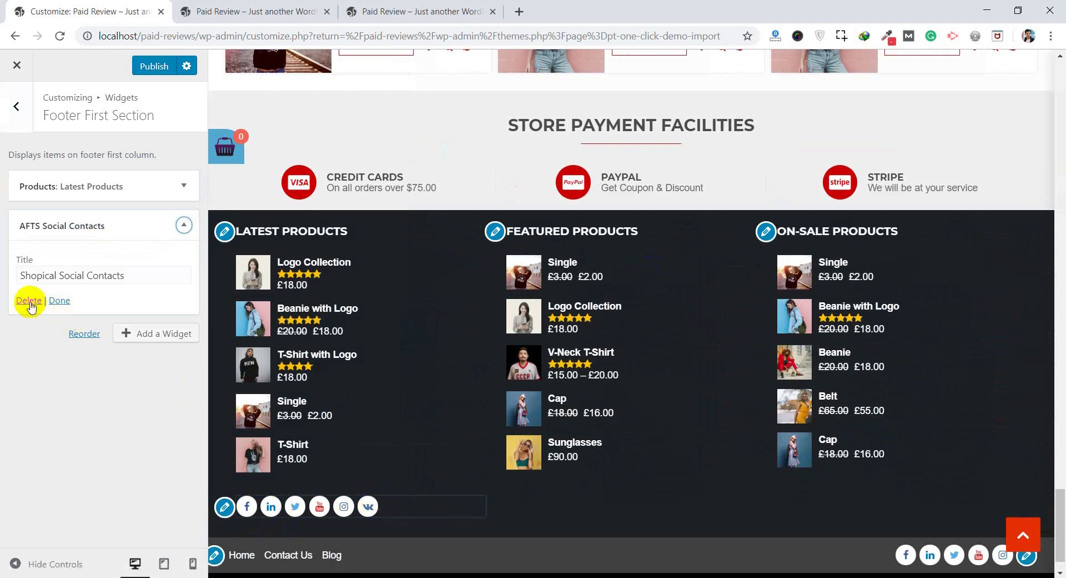
drag(94, 217, 95, 278)
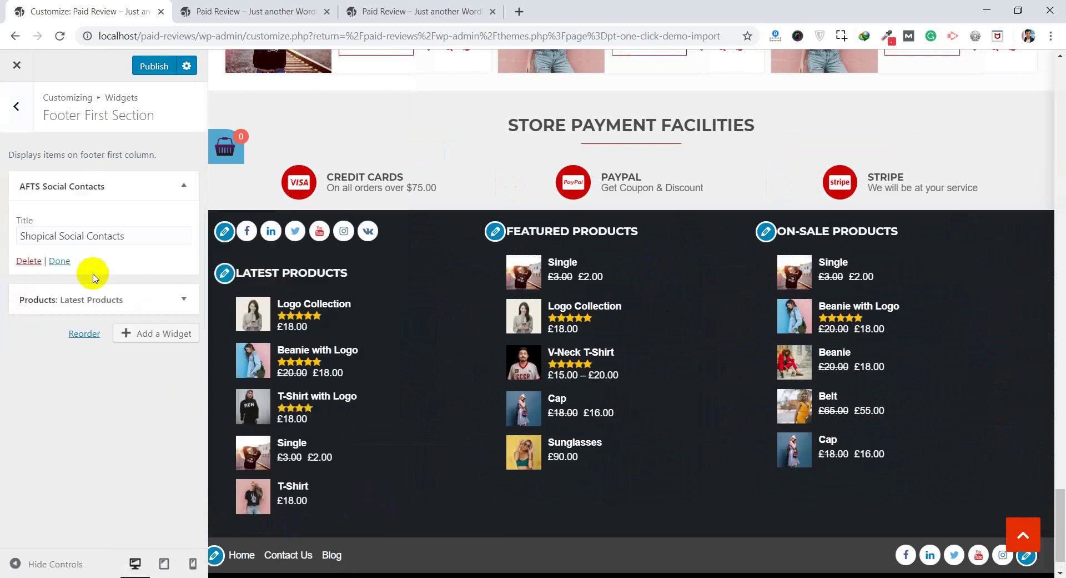
- Examine the static homepage and posts page choices in the Homepage Settings, and return to the main Customizer sections
click(17, 106)
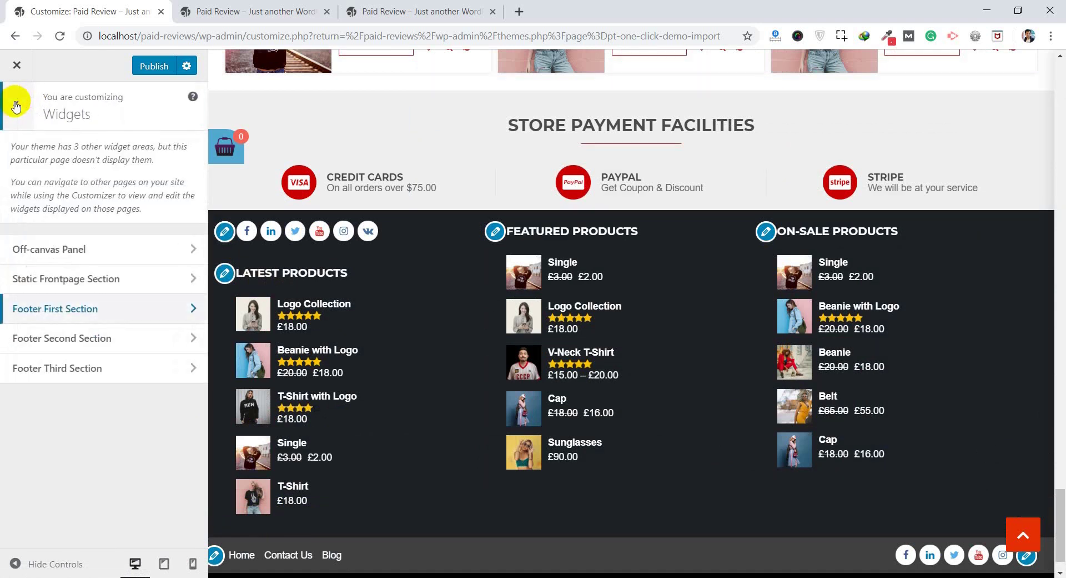
click(16, 106)
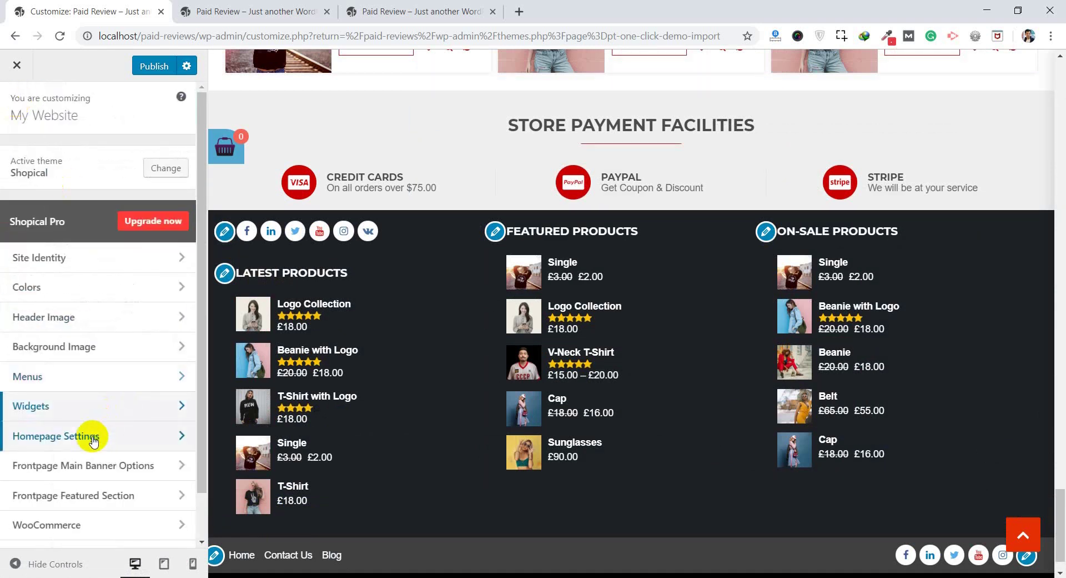
click(93, 437)
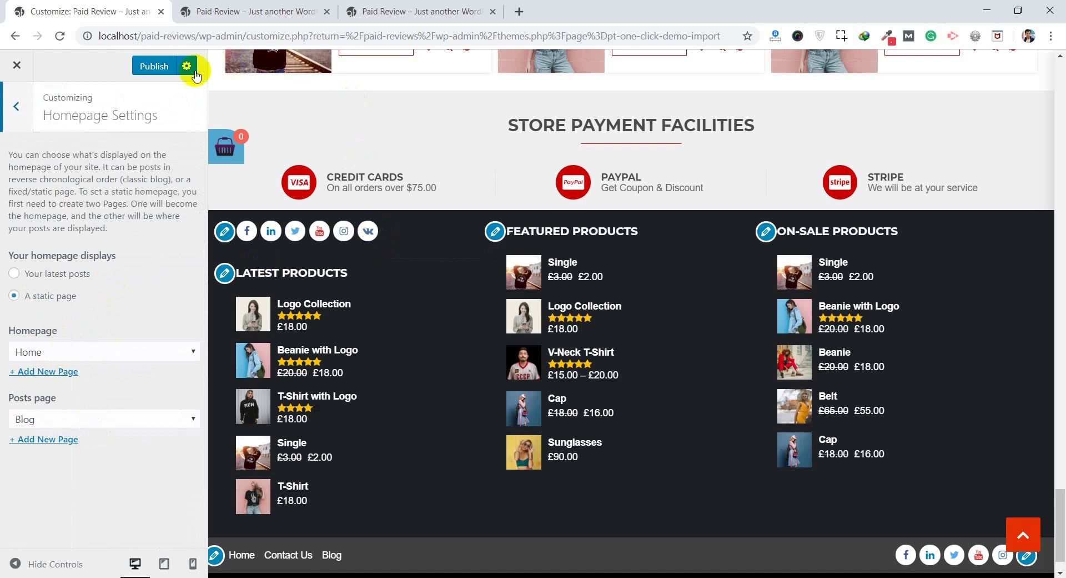
click(15, 107)
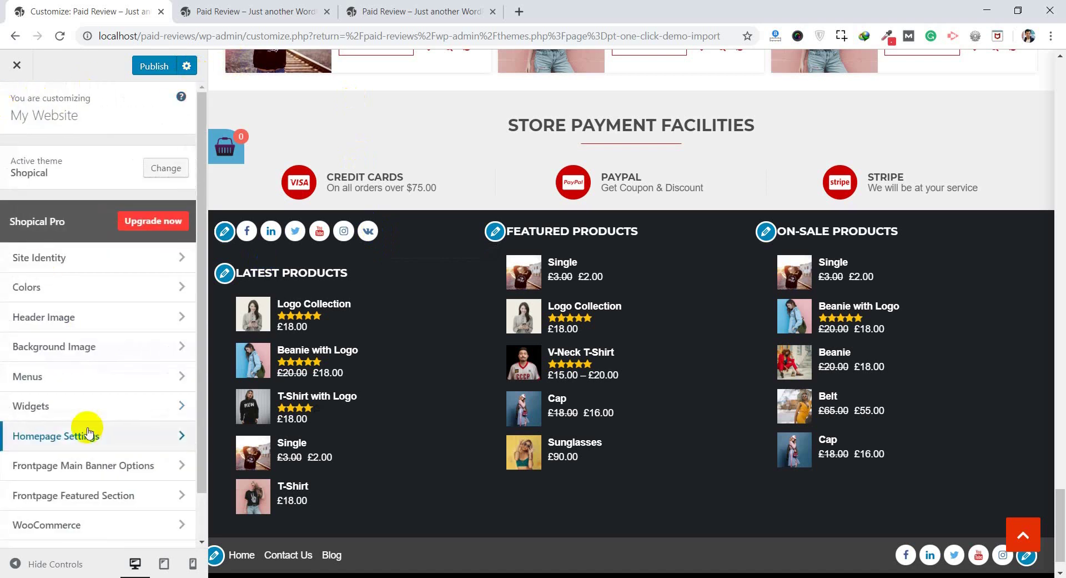
- Open the Frontpage Main Banner Options and examine the Banner Advertisement settings against the banner in the homepage preview
scroll(89, 432, down, 1)
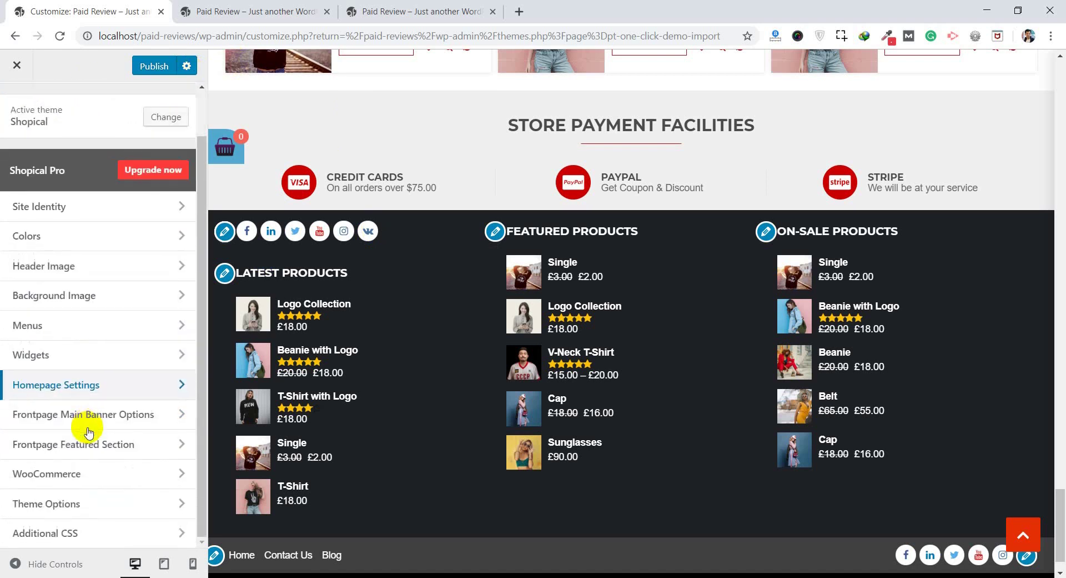
click(116, 425)
scroll(481, 277, down, 8)
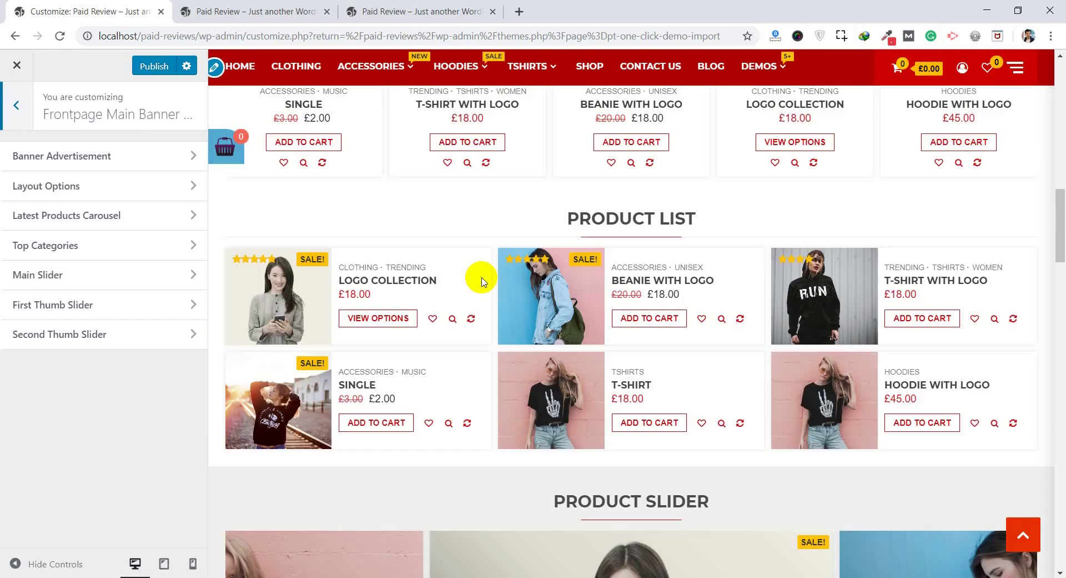
scroll(481, 281, up, 10)
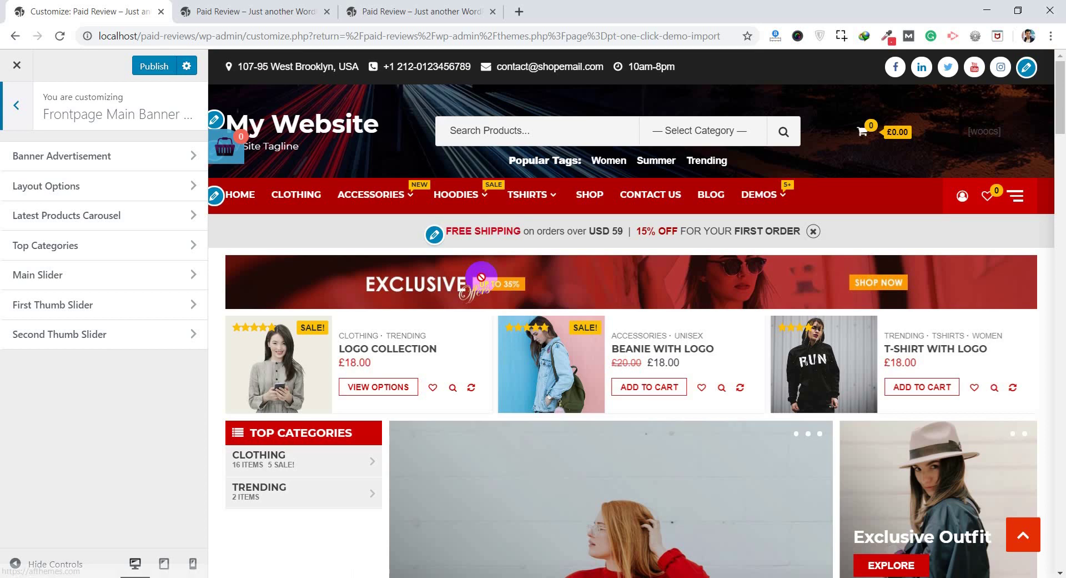
click(113, 156)
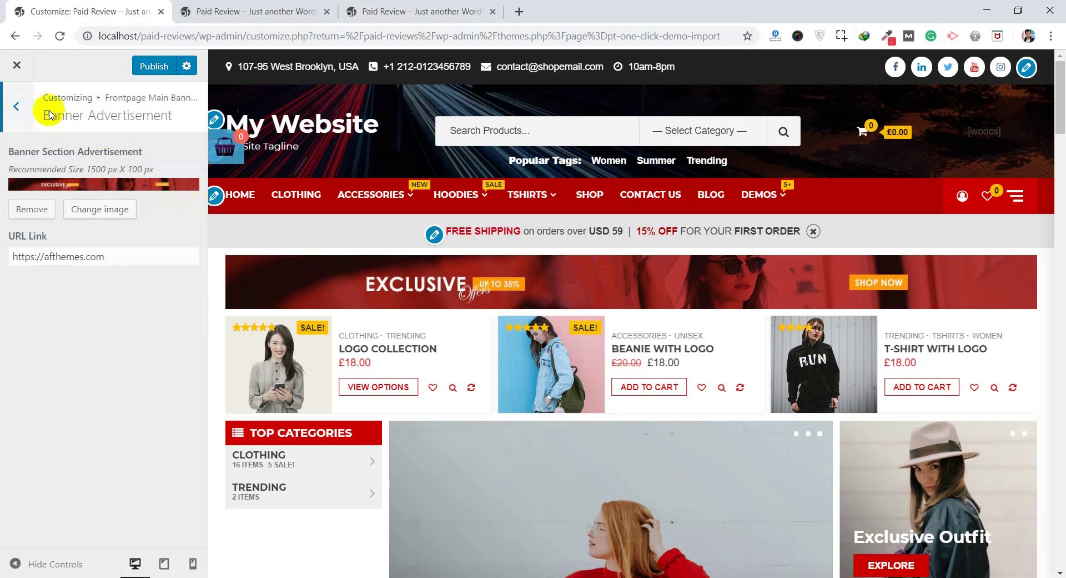
click(18, 104)
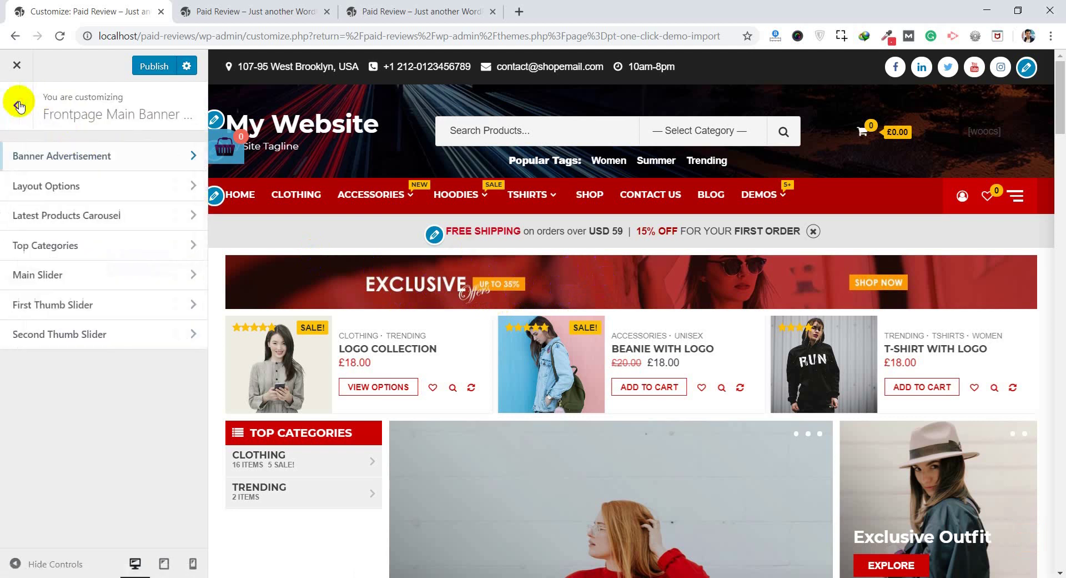
- Review the main banner's Layout Options and Top Categories settings, and return to the main Customizer sections
click(67, 181)
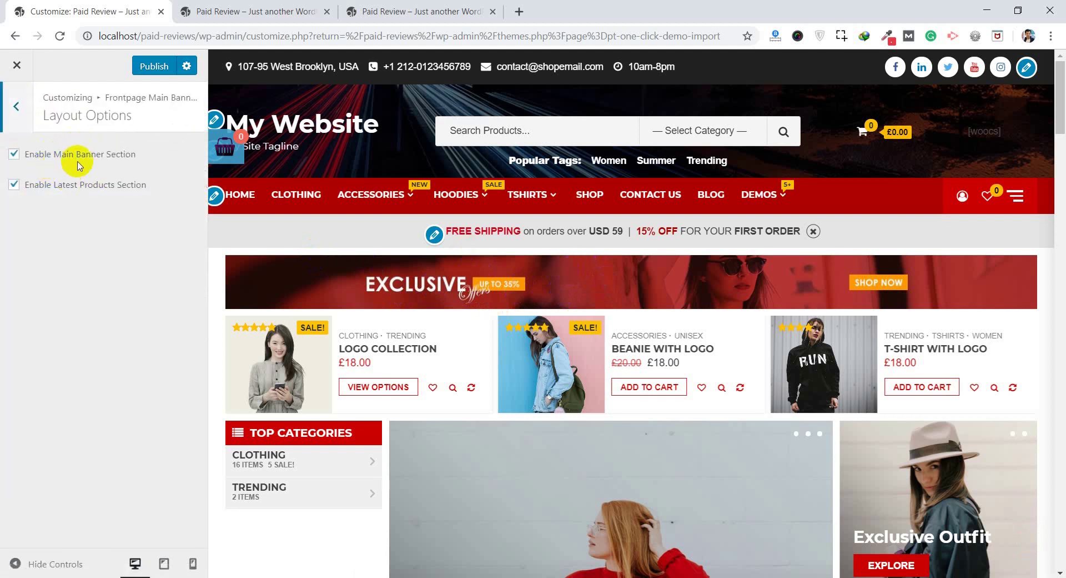
click(26, 114)
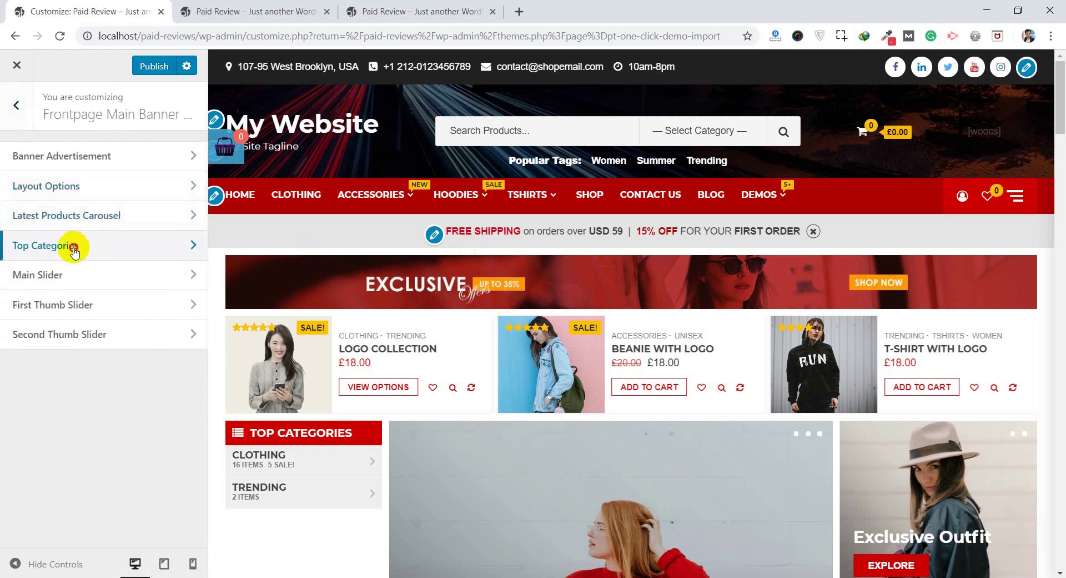
click(76, 245)
click(14, 110)
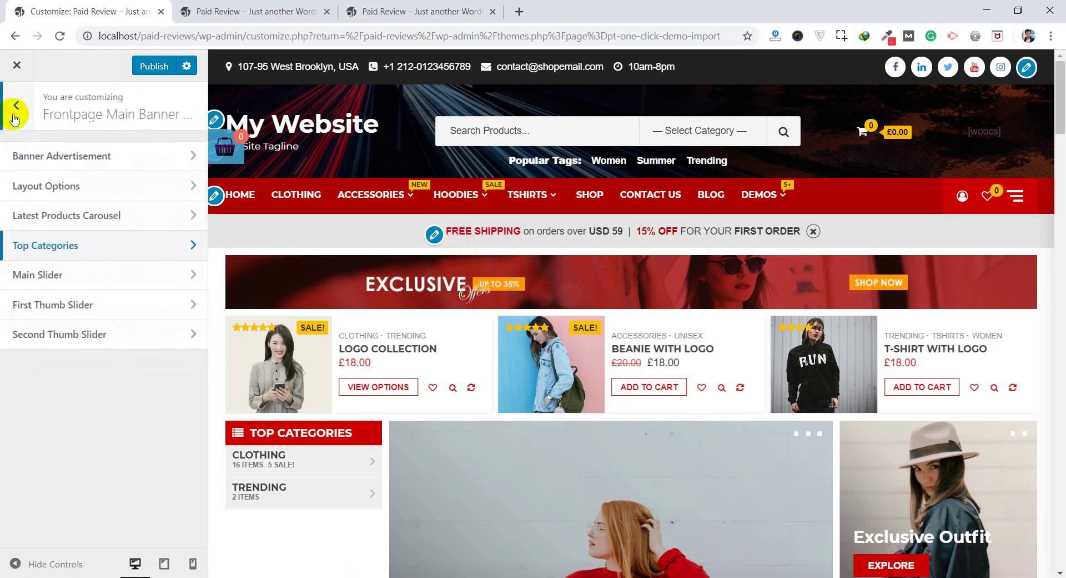
click(15, 115)
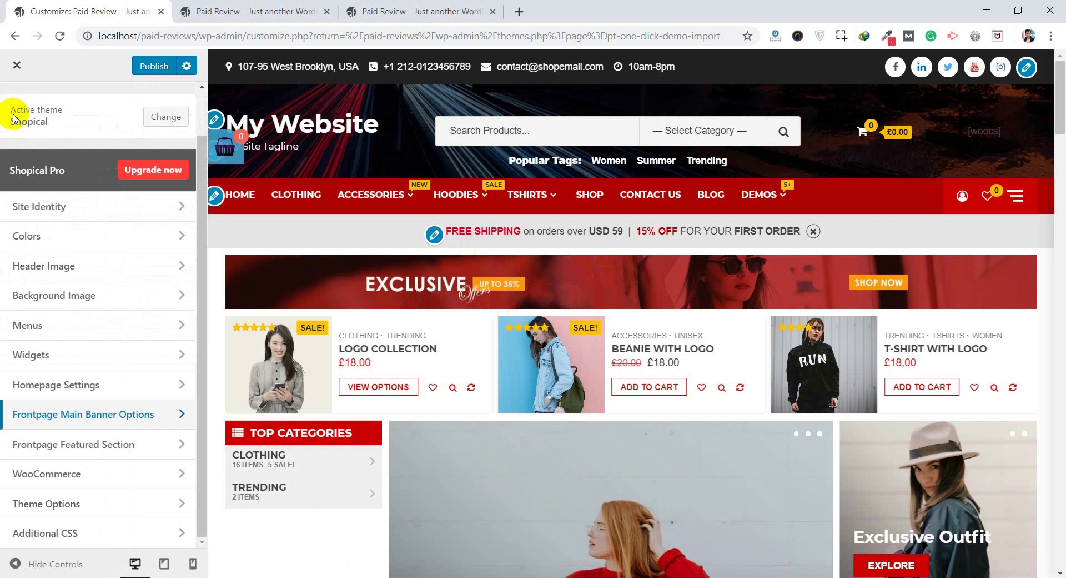
- Look over the homepage preview down to the footer, and leave the Customizer, discarding the unpublished changes
scroll(383, 191, down, 10)
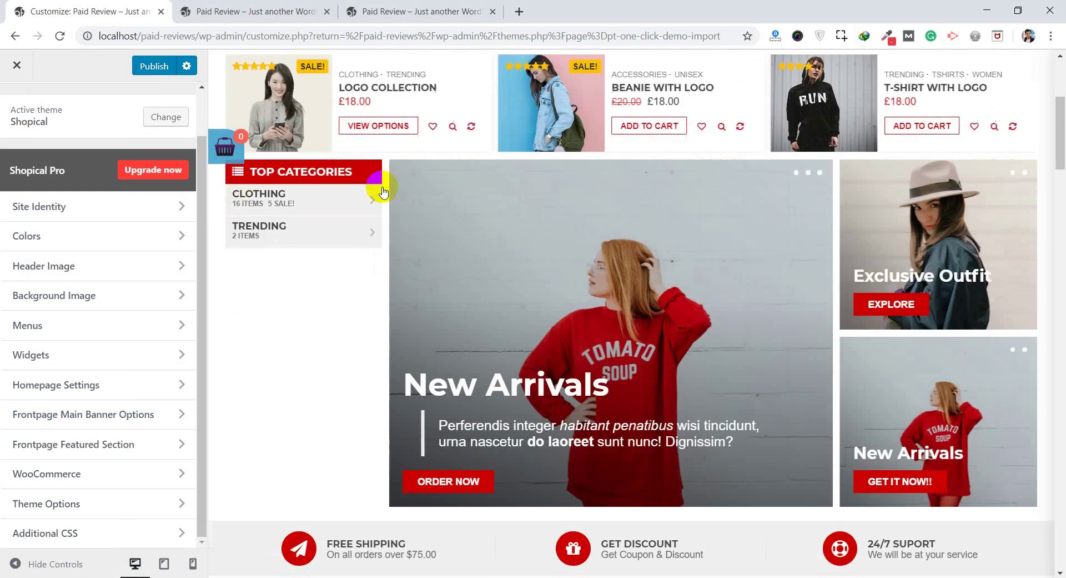
scroll(383, 192, down, 15)
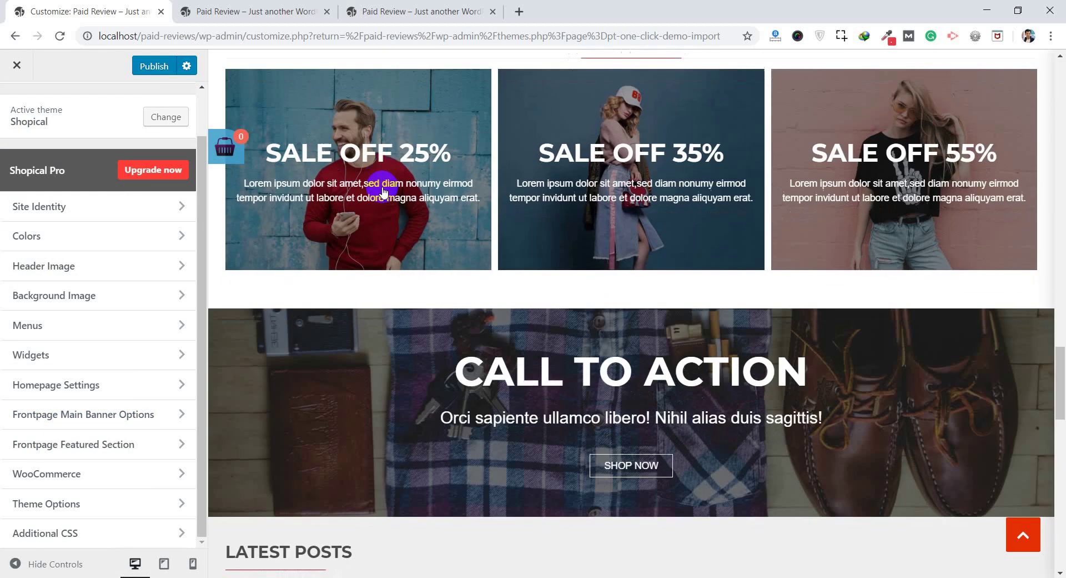
scroll(382, 189, down, 8)
scroll(367, 195, down, 6)
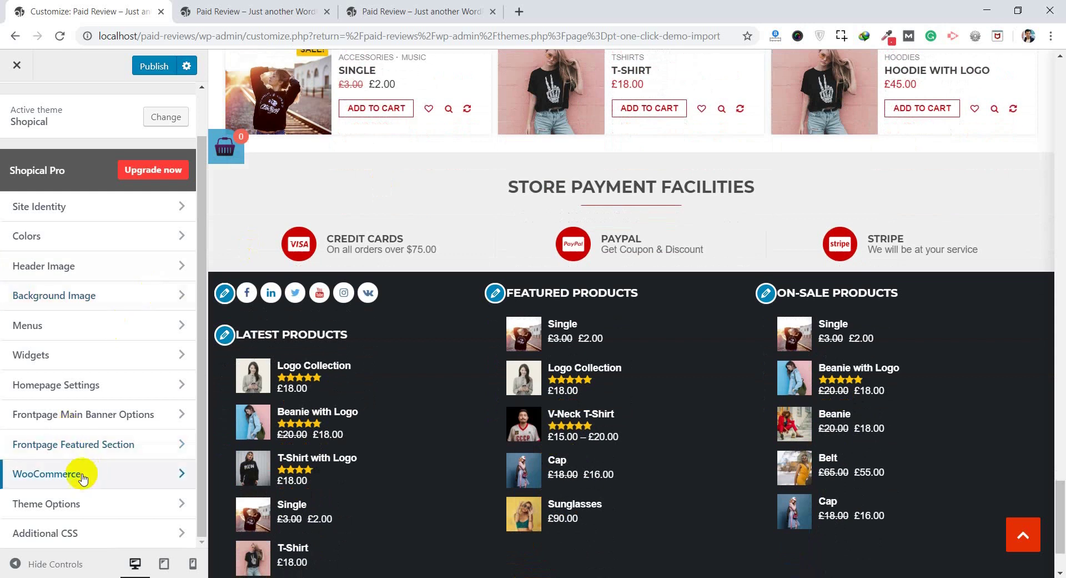
scroll(78, 472, up, 2)
click(17, 74)
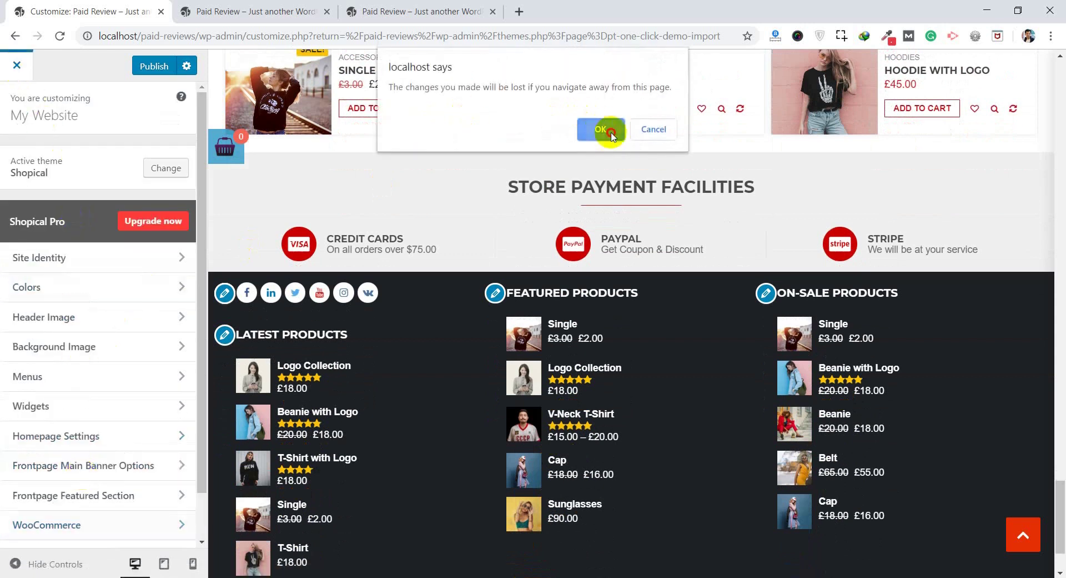
click(601, 129)
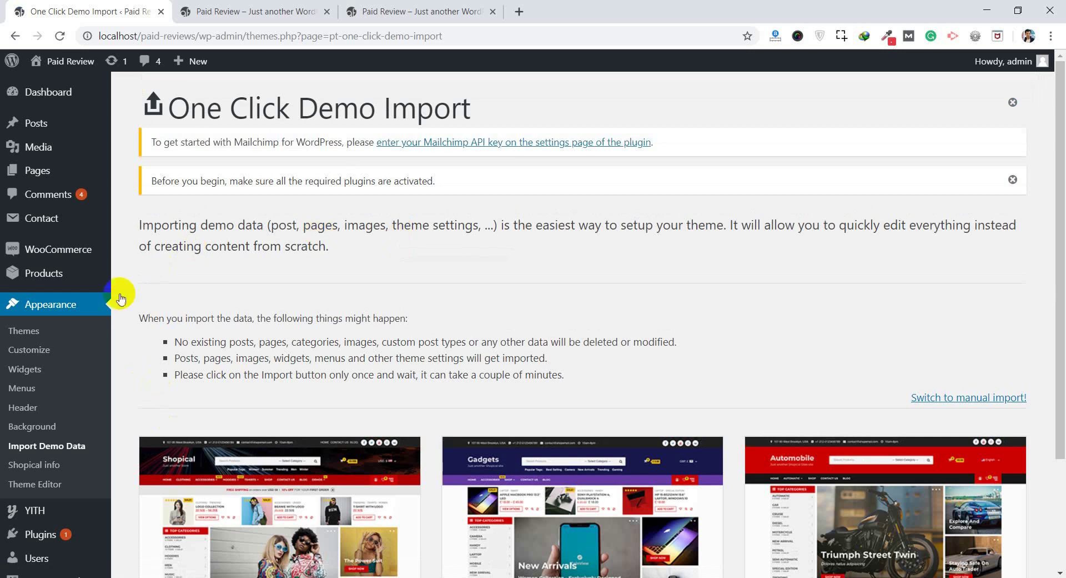
- Start adding a new WooCommerce product and put the cursor in its main description
mouse_move(56, 275)
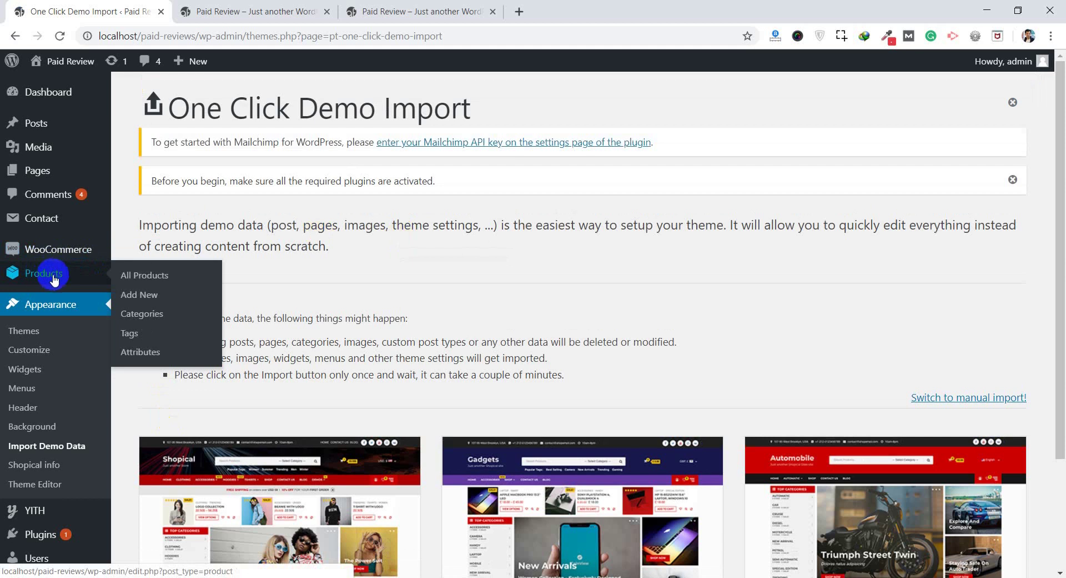
click(142, 303)
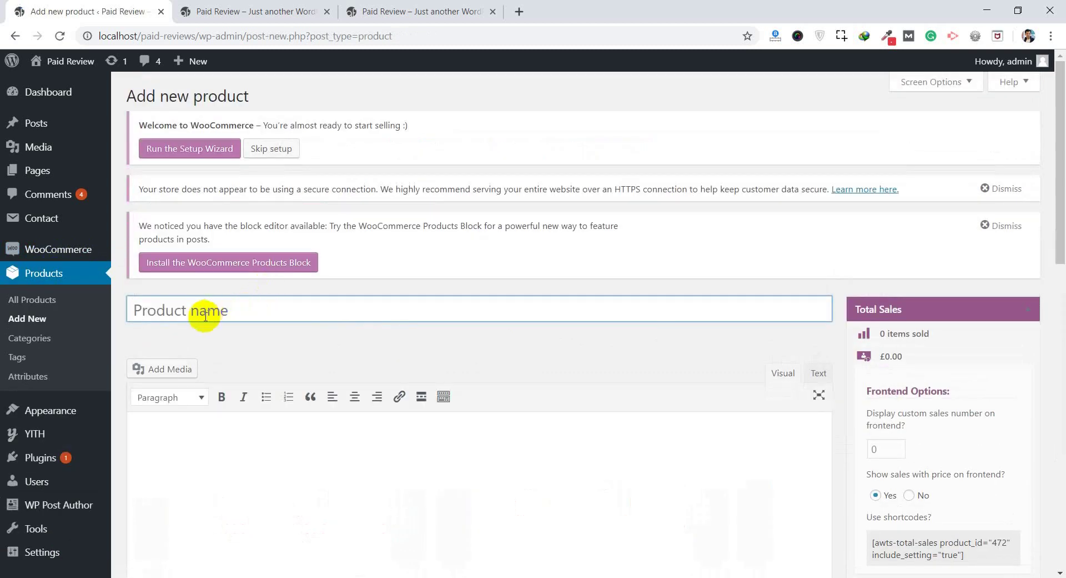
scroll(250, 402, down, 2)
click(253, 403)
- Examine the available product types and the regular price field in the new product's Product data section
scroll(254, 403, down, 5)
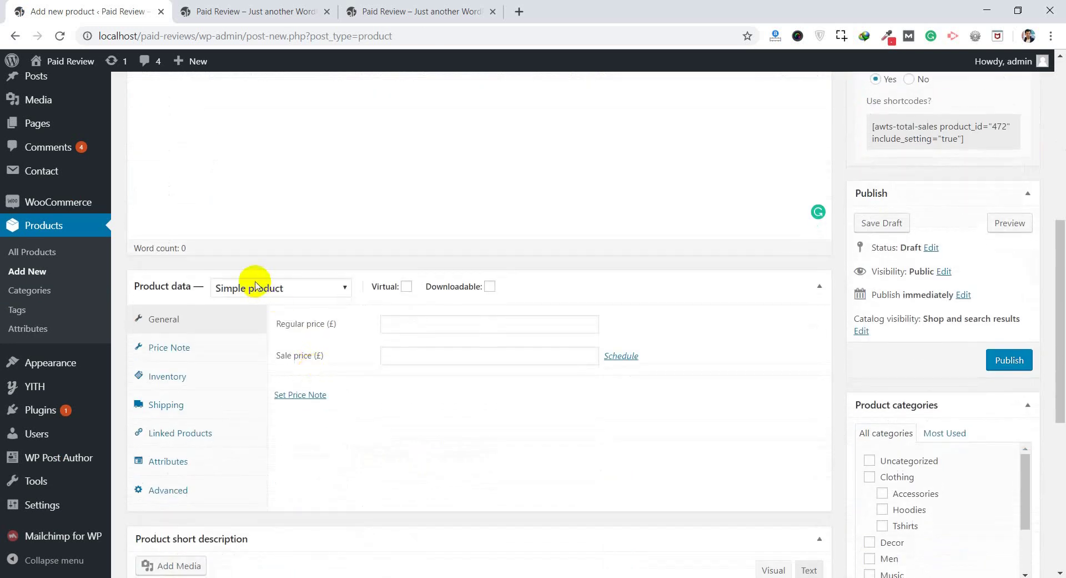
click(271, 289)
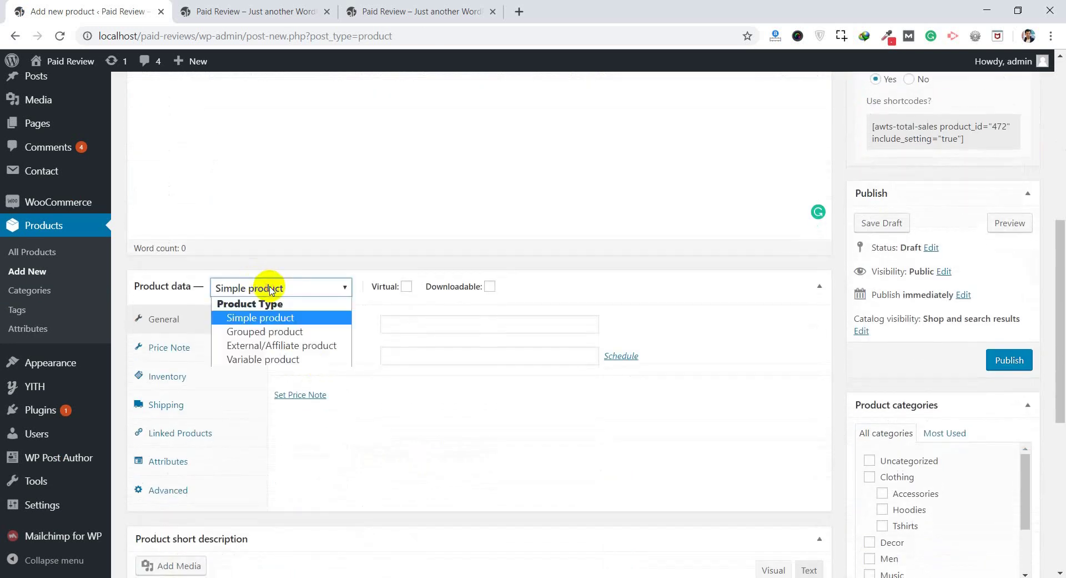
click(270, 289)
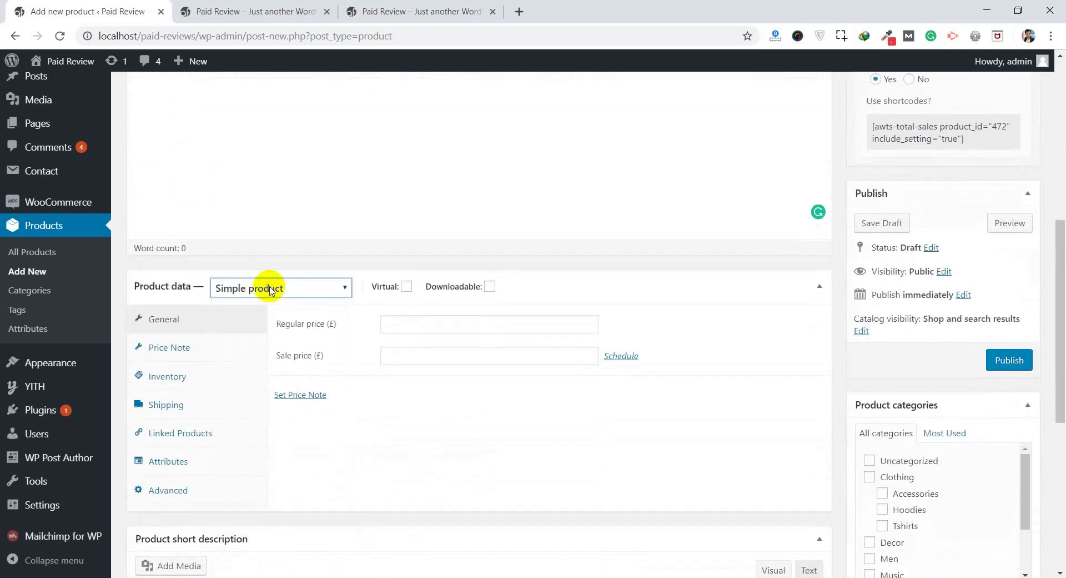
click(412, 324)
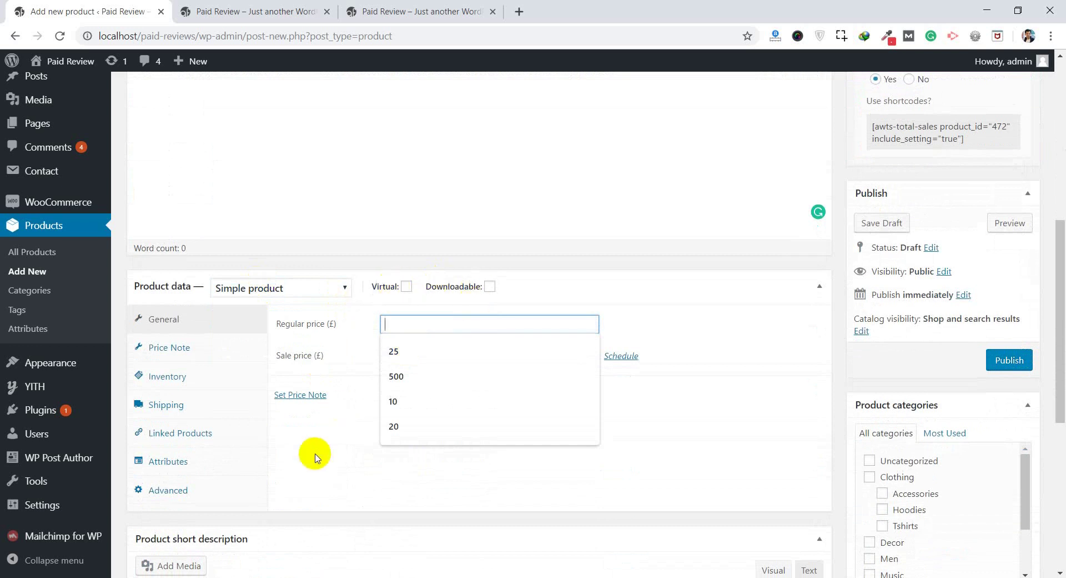
- Review the new product's Shipping settings, short description, categories, tags, image and gallery sections, and return to the product name
click(189, 404)
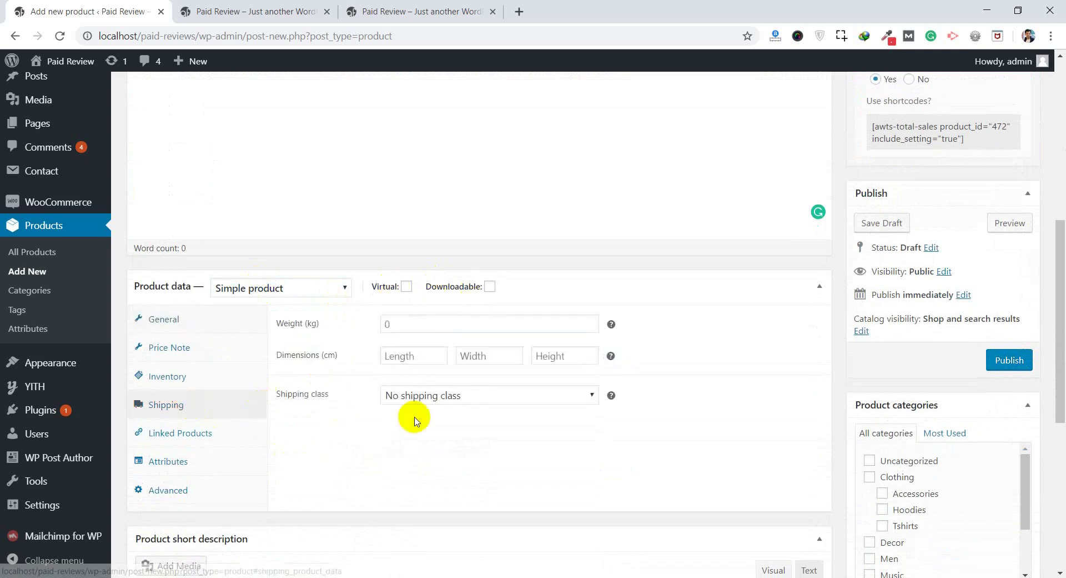
scroll(414, 421, down, 7)
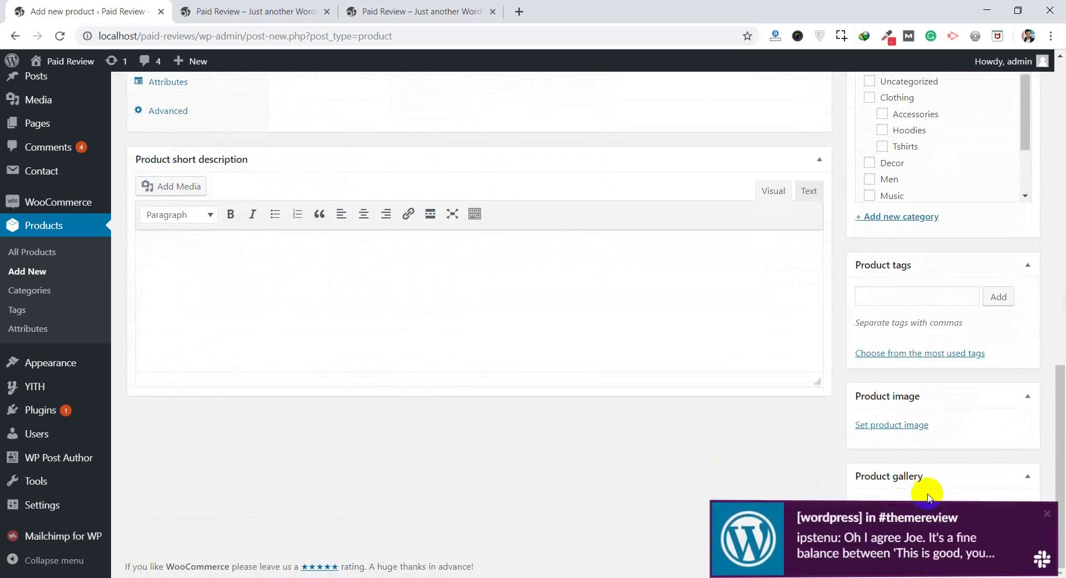
click(1055, 517)
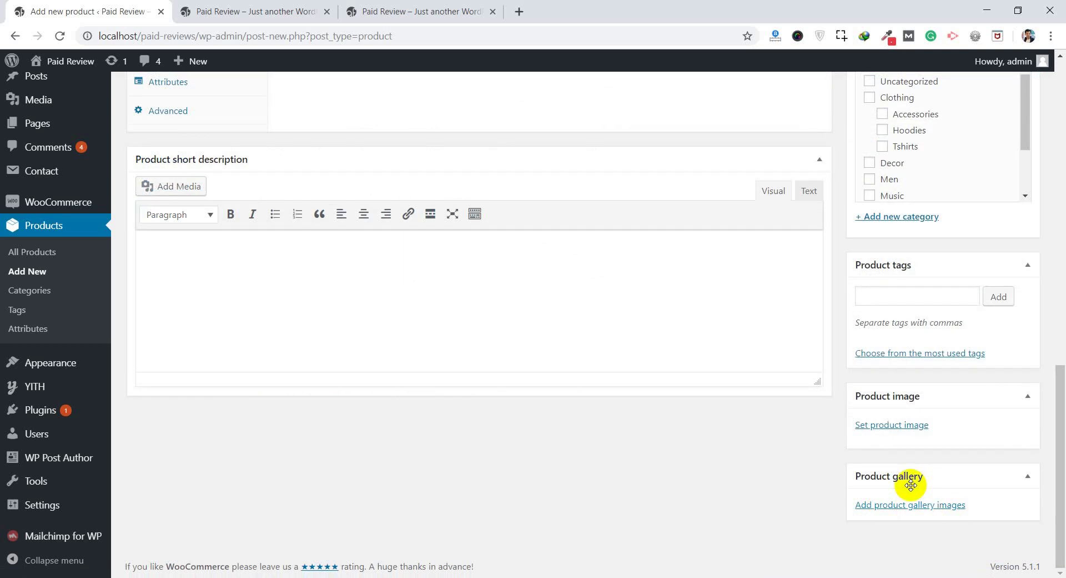
scroll(917, 444, up, 2)
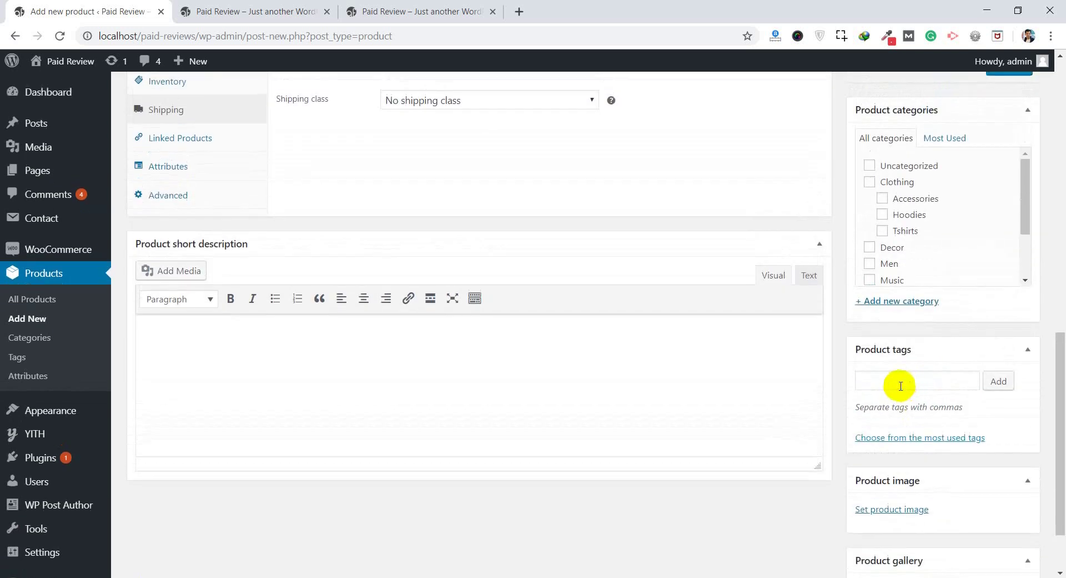
scroll(901, 386, up, 5)
scroll(343, 279, up, 5)
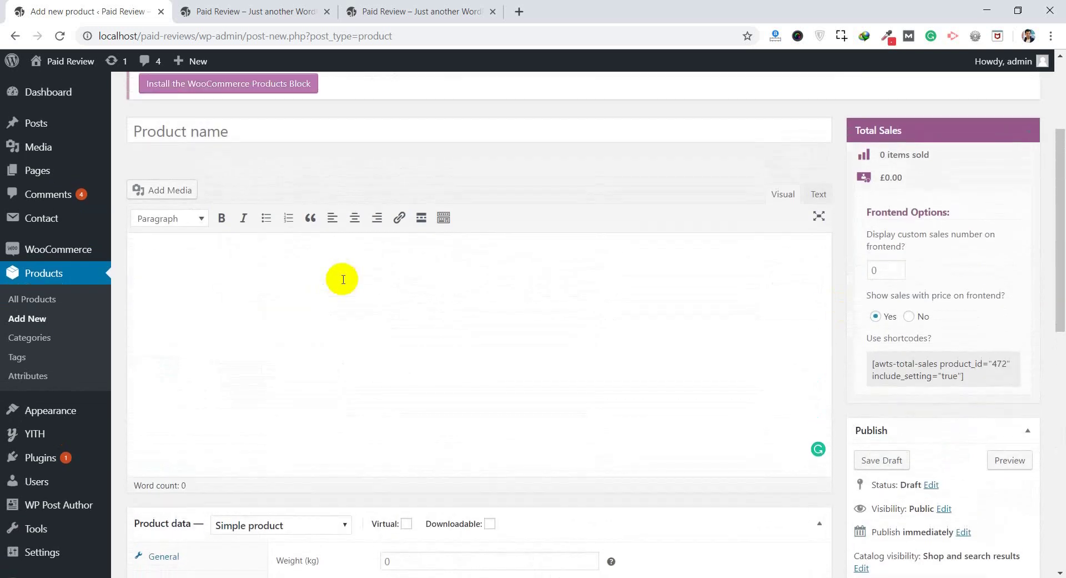
scroll(343, 279, up, 3)
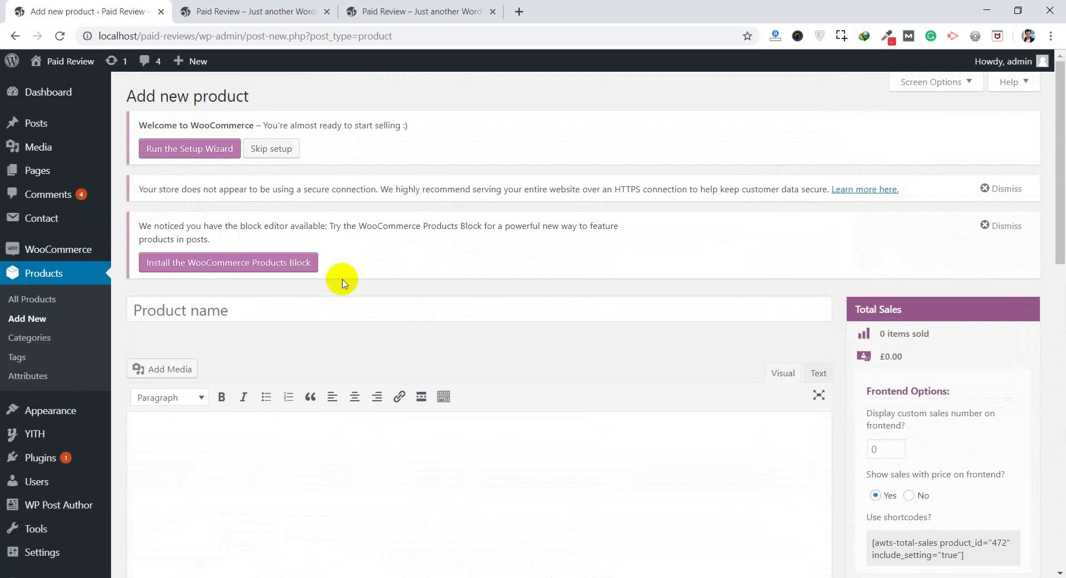